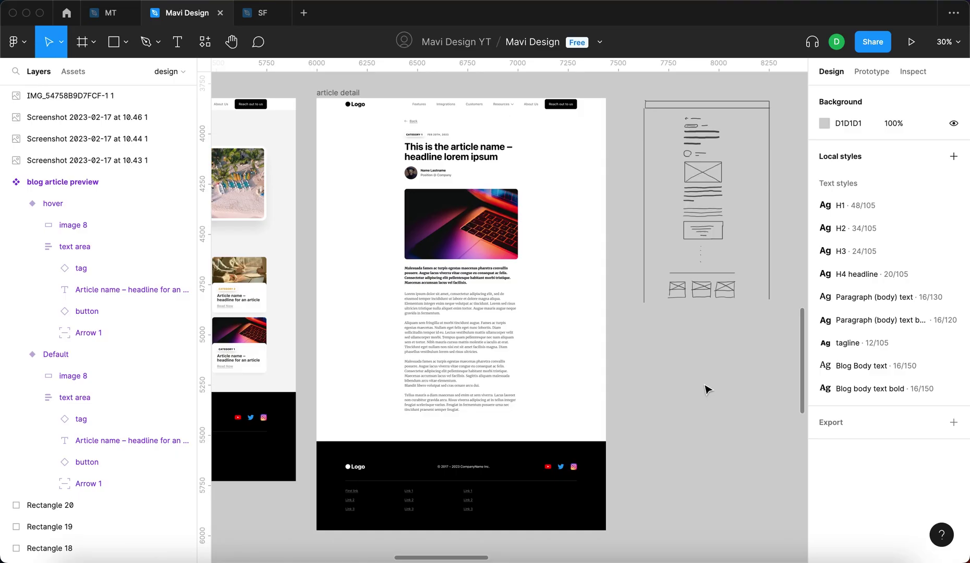
- Move the wireframe sketch to about X 7568, Y 3870, beside the article detail frame
scroll(705, 389, "up", 5)
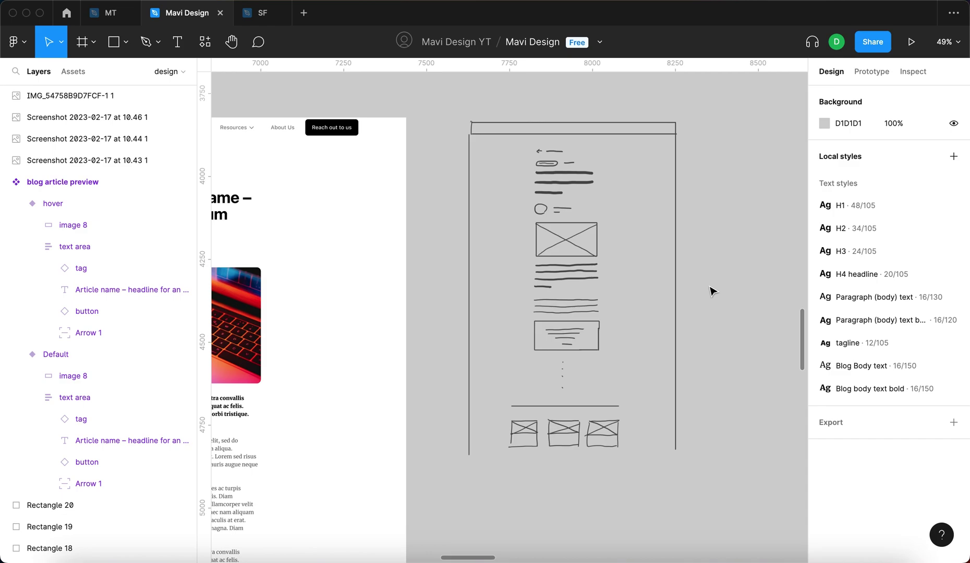
scroll(712, 291, "down", 5)
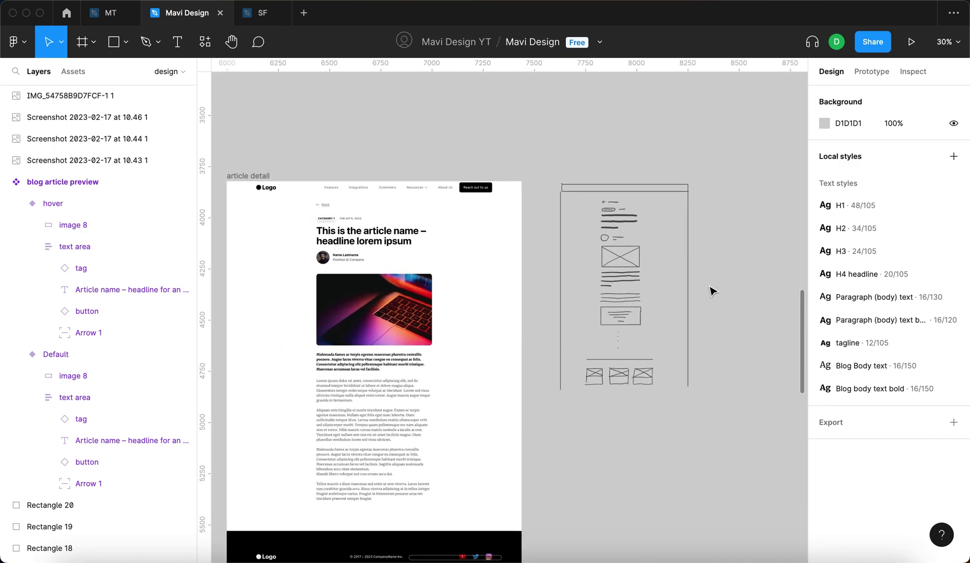
scroll(574, 292, "down", 2)
scroll(574, 292, "left", 2)
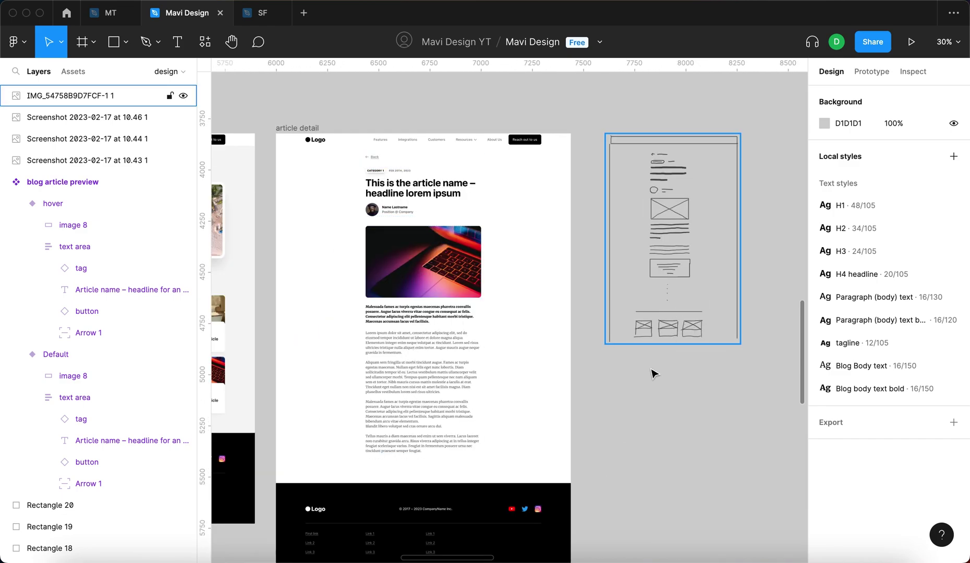
left_click(703, 311)
left_click_drag(703, 312, 695, 321)
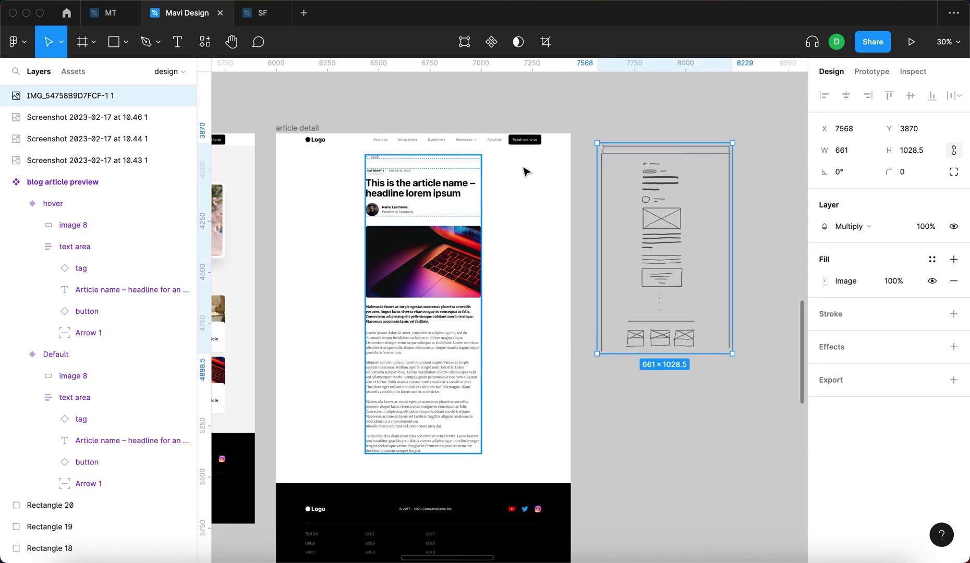
left_click(599, 121)
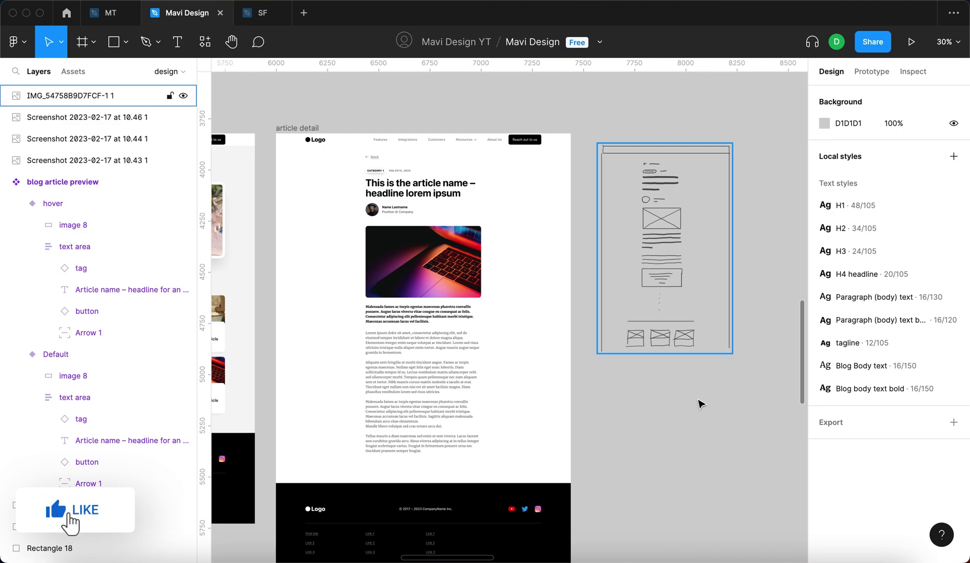
- Show the layout grids on the page frames
scroll(699, 402, "down", 5)
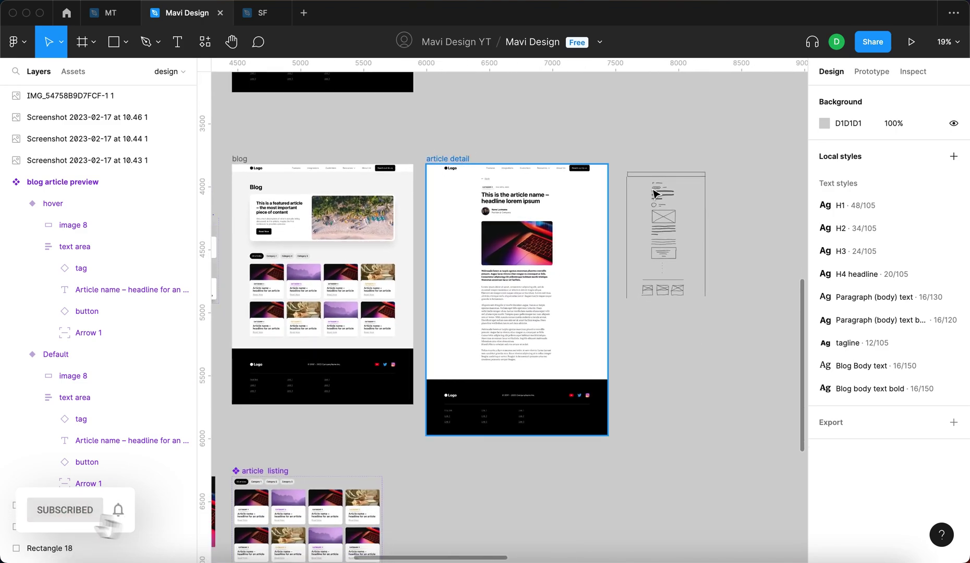
left_click(665, 124)
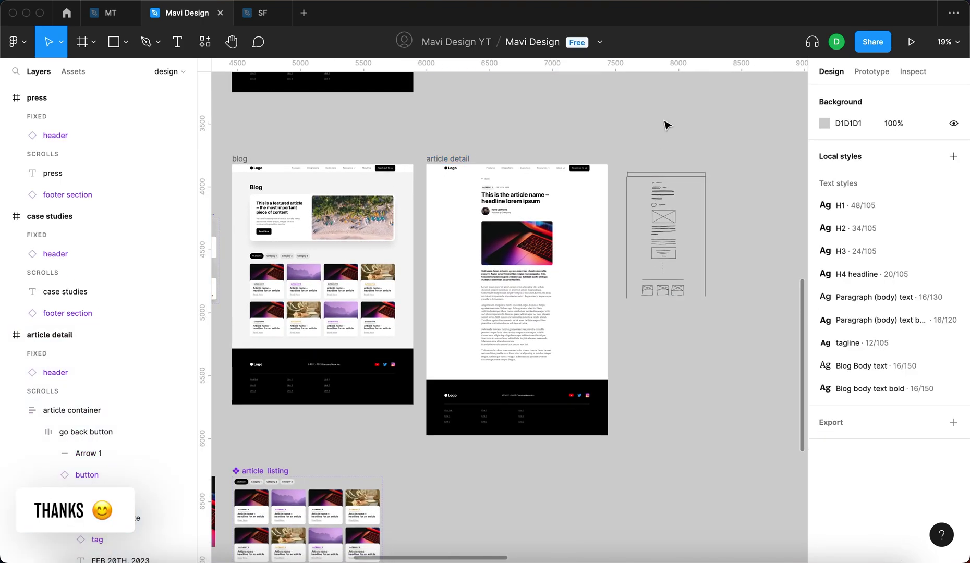
key("shift+g")
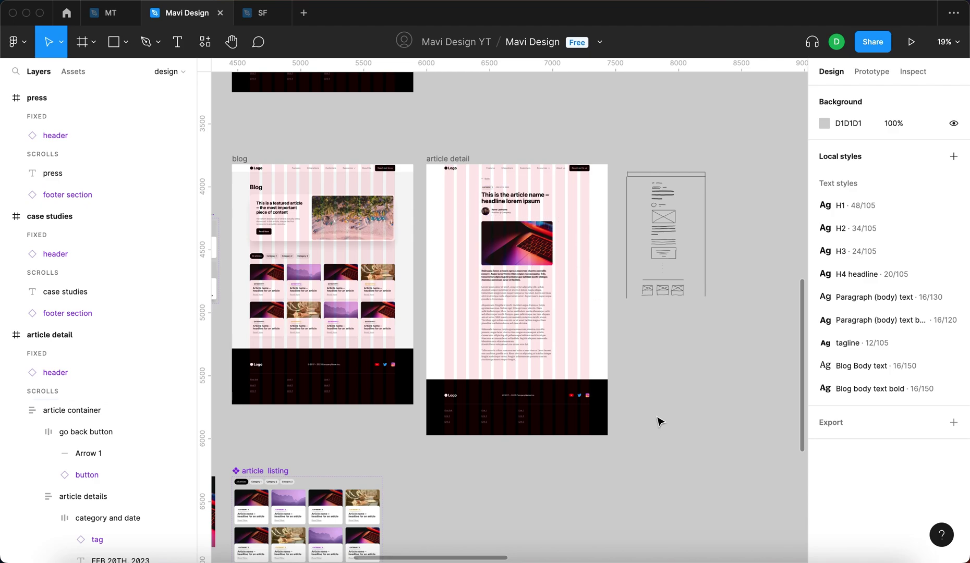
- Duplicate the four article previews in the top row of the article listing's Default variant and place the copies below the article detail frame
scroll(372, 351, "down", 5)
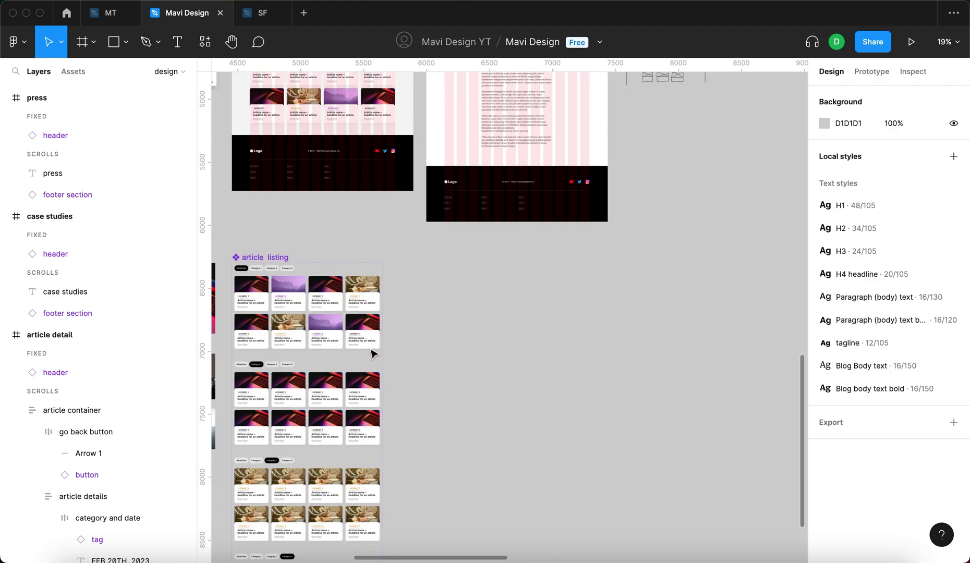
left_click_drag(490, 294, 600, 407)
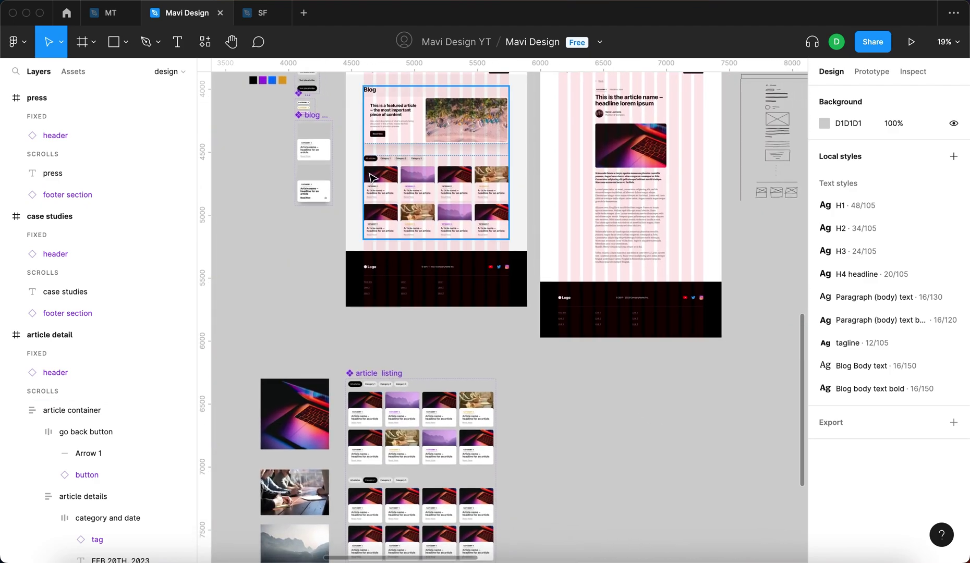
scroll(438, 267, "down", 3)
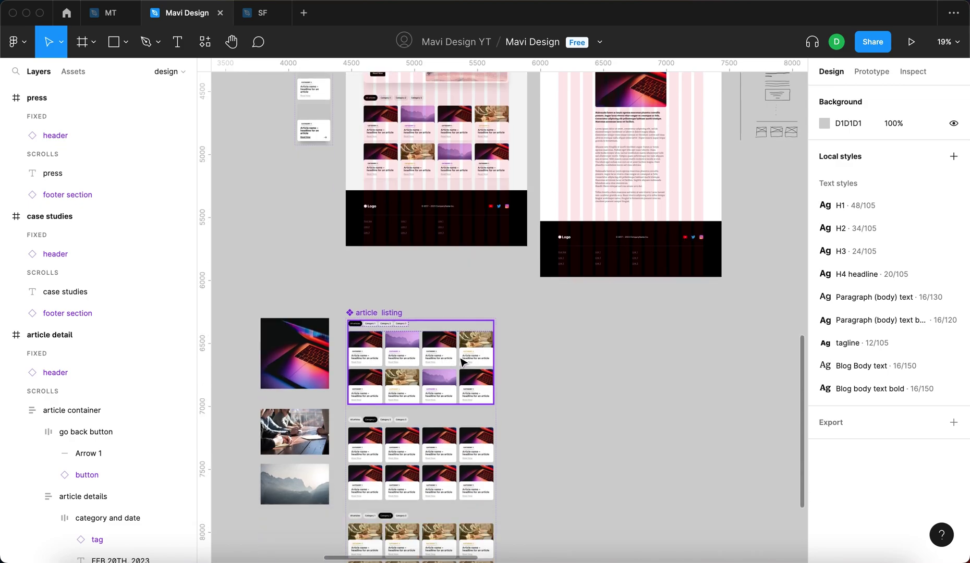
scroll(421, 352, "up", 5)
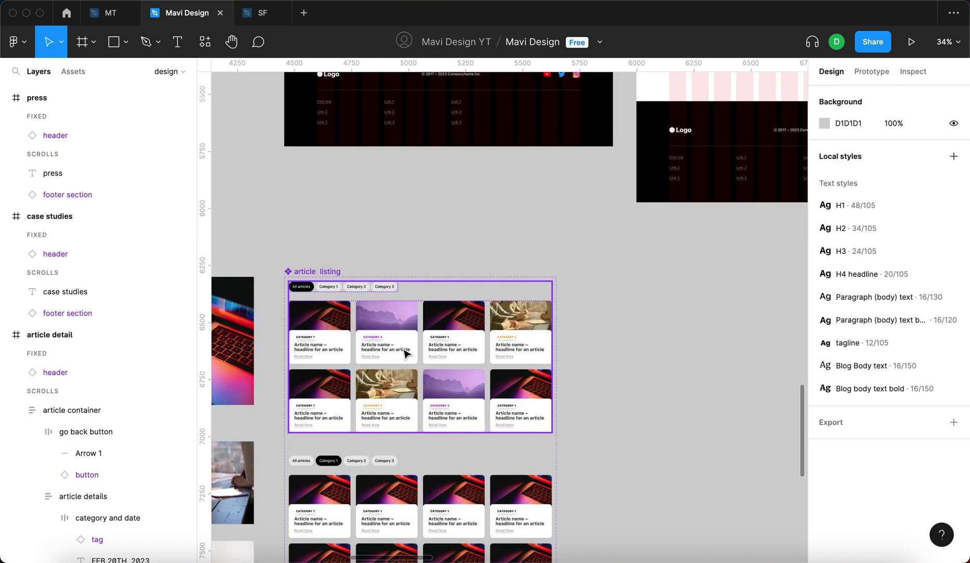
left_click(404, 349, "super")
left_click(320, 344, "shift")
left_click(446, 340, "shift")
left_click(522, 342, "shift")
scroll(521, 342, "down", 4)
left_click_drag(459, 353, 687, 310)
scroll(724, 353, "right", 2)
left_click(724, 353)
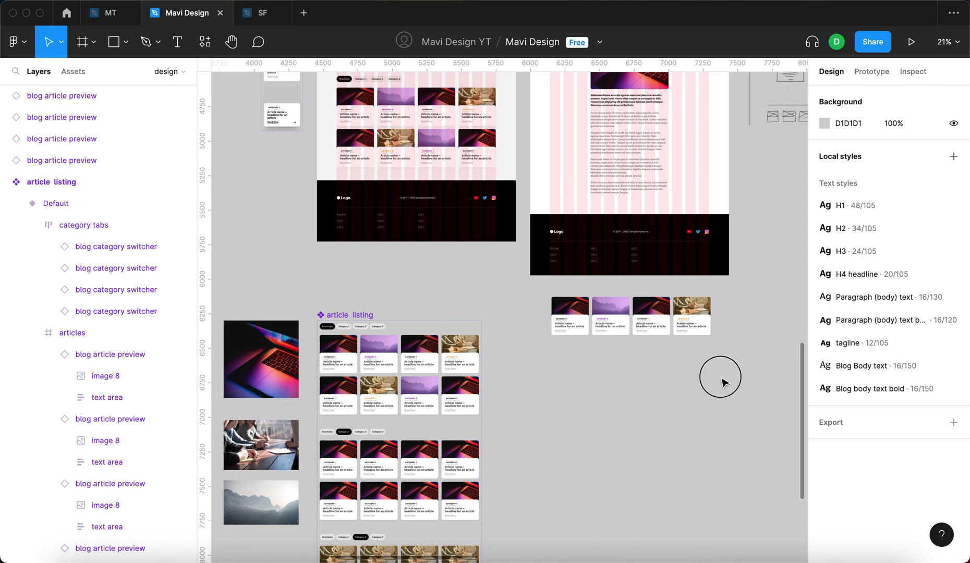
- Move the four copied article previews onto the empty canvas below the wireframe sketch
scroll(695, 264, "up", 5)
scroll(673, 492, "down", 5)
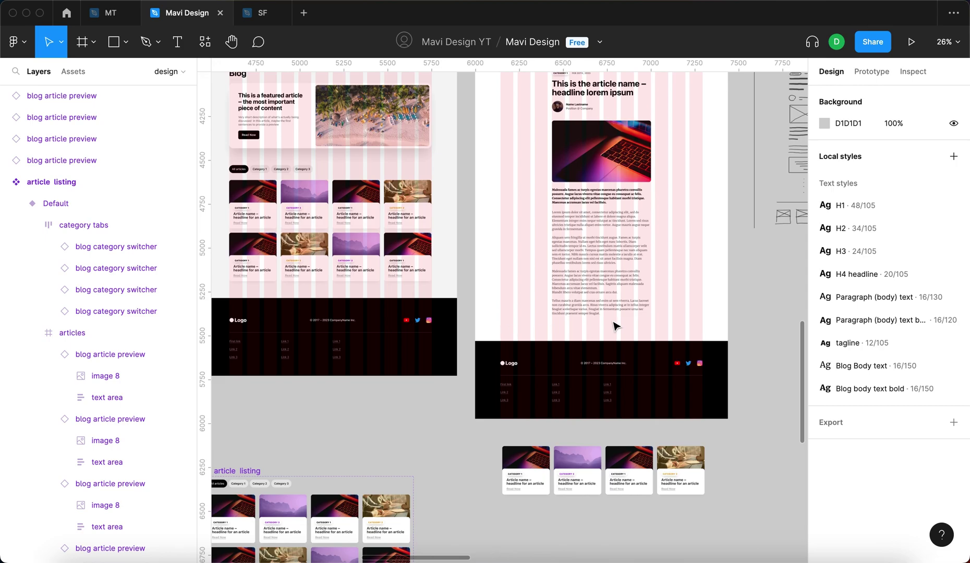
scroll(506, 359, "down", 4)
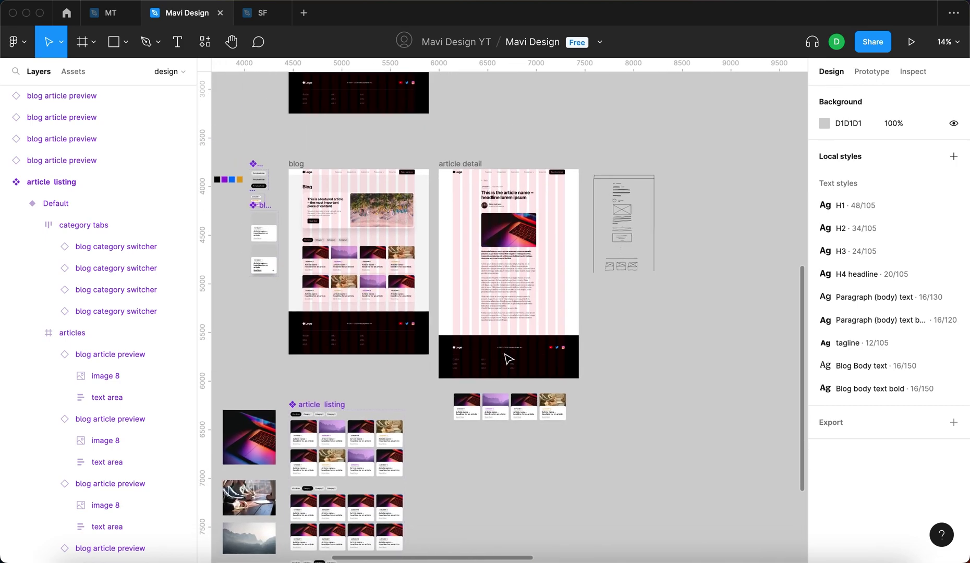
left_click_drag(601, 442, 652, 377)
- Extend the article detail frame downward and move its footer section down to Y 2617
left_click(465, 164)
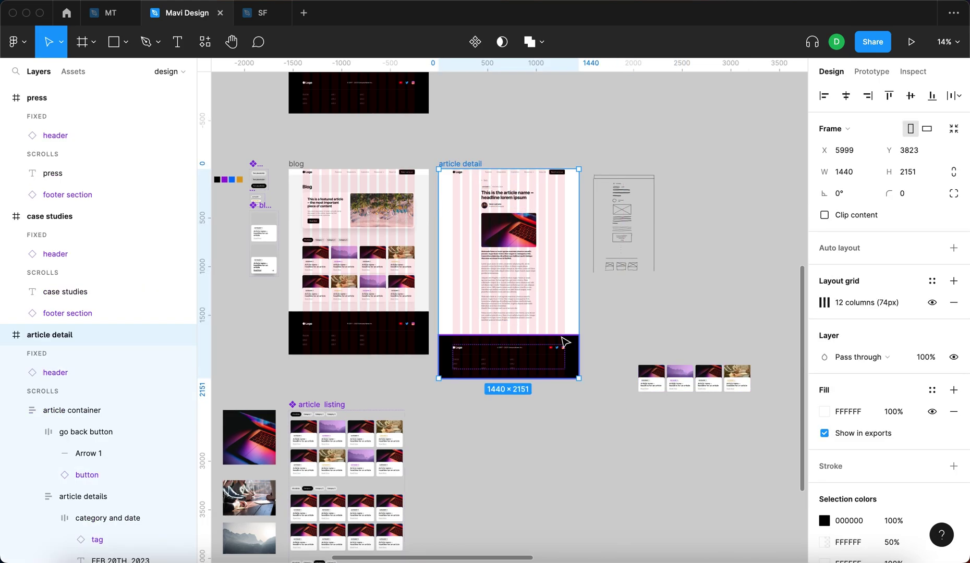
left_click(583, 160)
scroll(471, 159, "up", 2)
left_click(467, 165)
left_click_drag(546, 367, 555, 457)
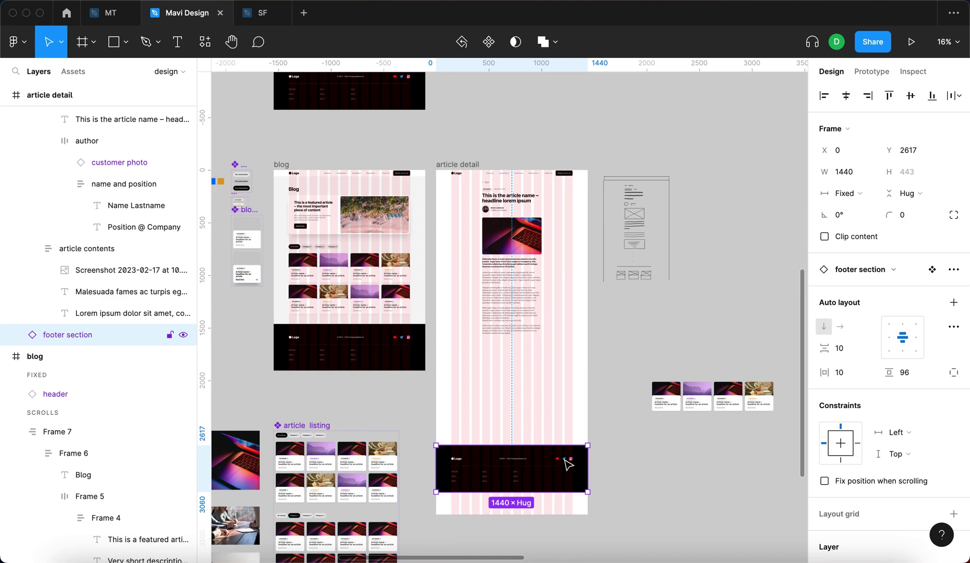
- Add a text layer reading "Related articles" on the canvas between the wireframe sketch and the copied previews
left_click_drag(708, 372, 637, 354)
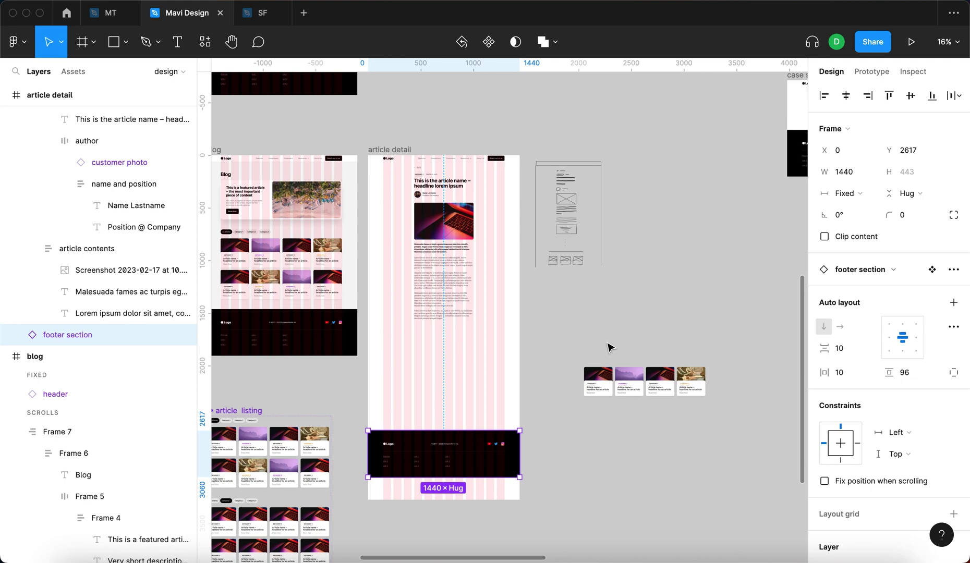
key("t")
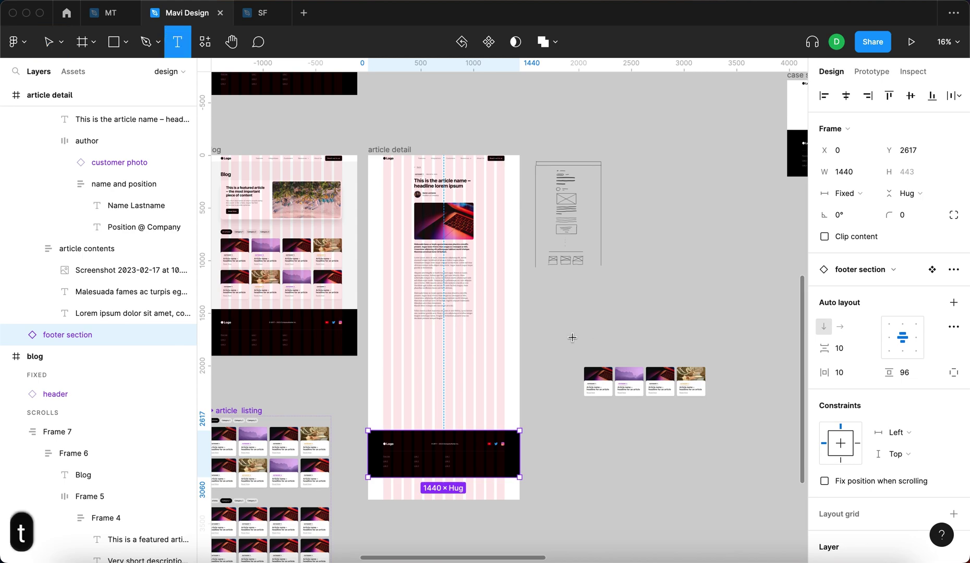
left_click(566, 322)
type("R")
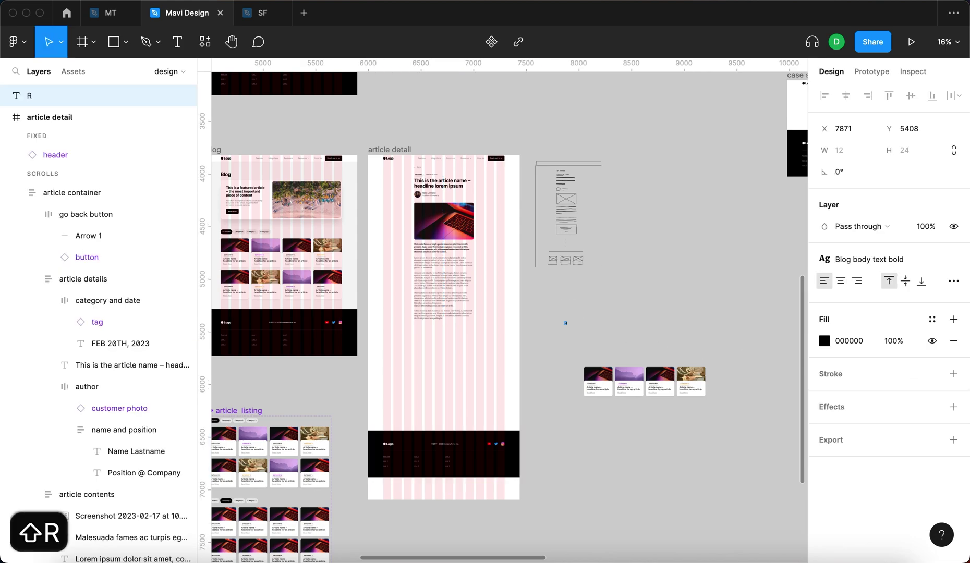
type("elated articles")
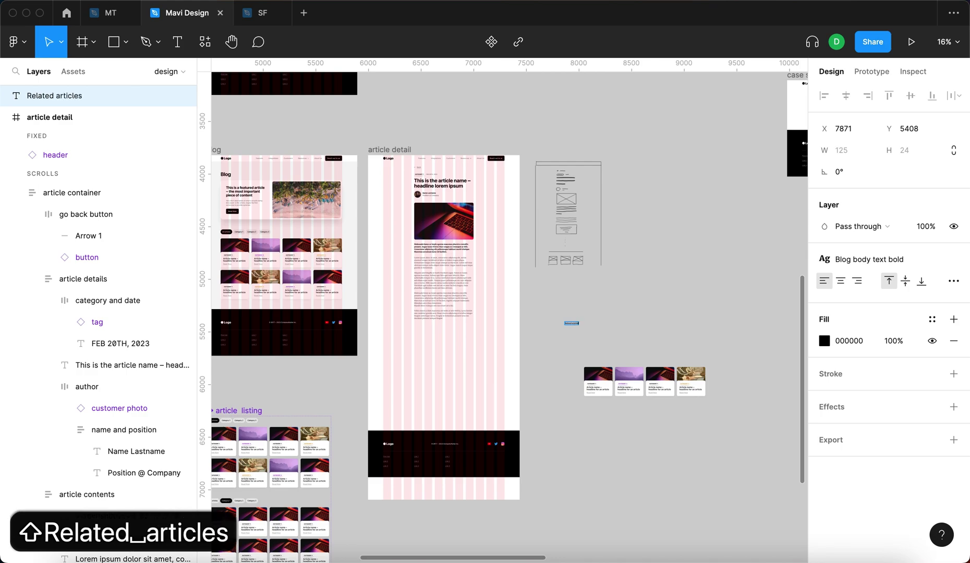
key("Escape")
scroll(605, 297, "up", 5)
key("Escape")
left_click(493, 368)
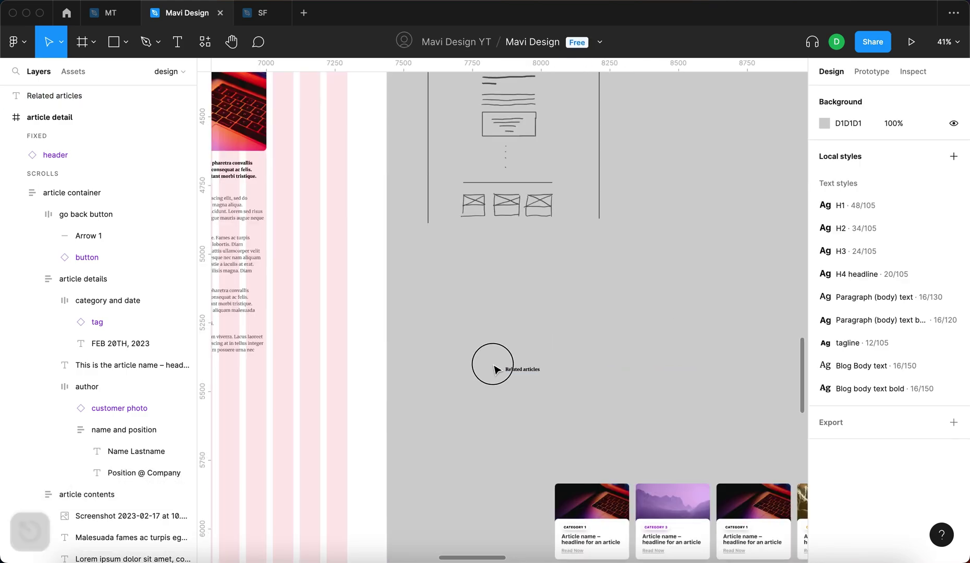
- Apply the H2 text style to the "Related articles" text
scroll(590, 417, "down", 5)
left_click(870, 259)
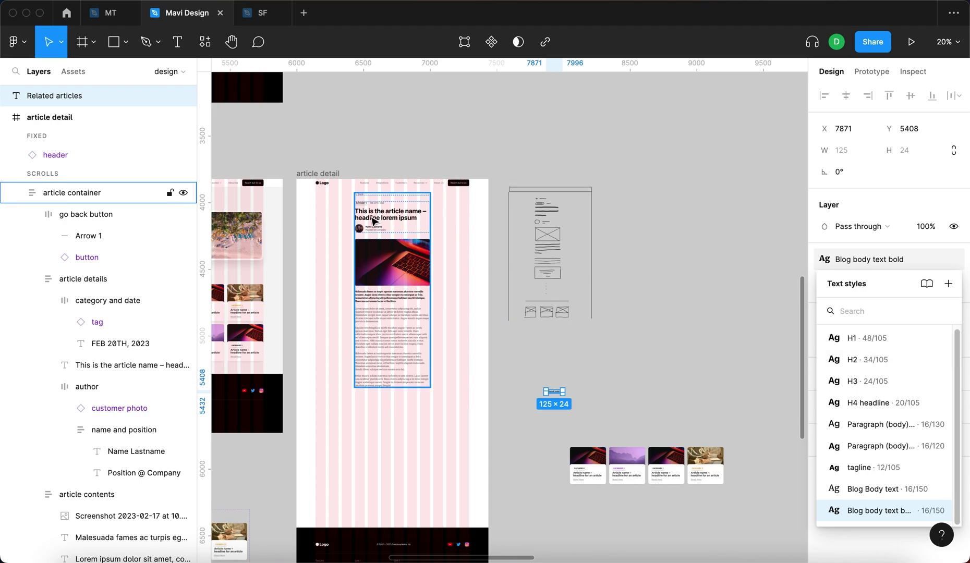
left_click(860, 353)
left_click(575, 433)
- Wrap the four copied article previews in an auto layout frame
scroll(575, 432, "down", 4)
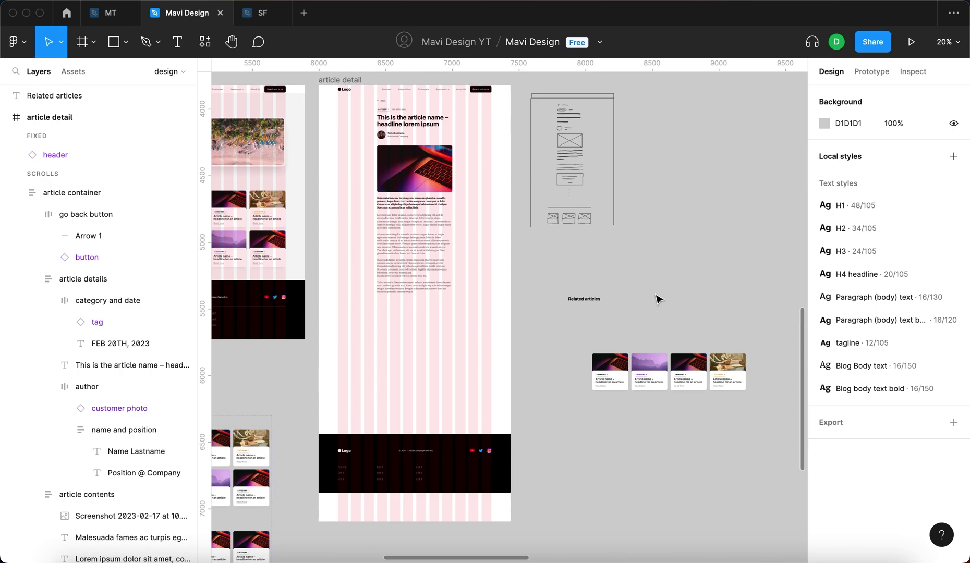
scroll(657, 299, "down", 3)
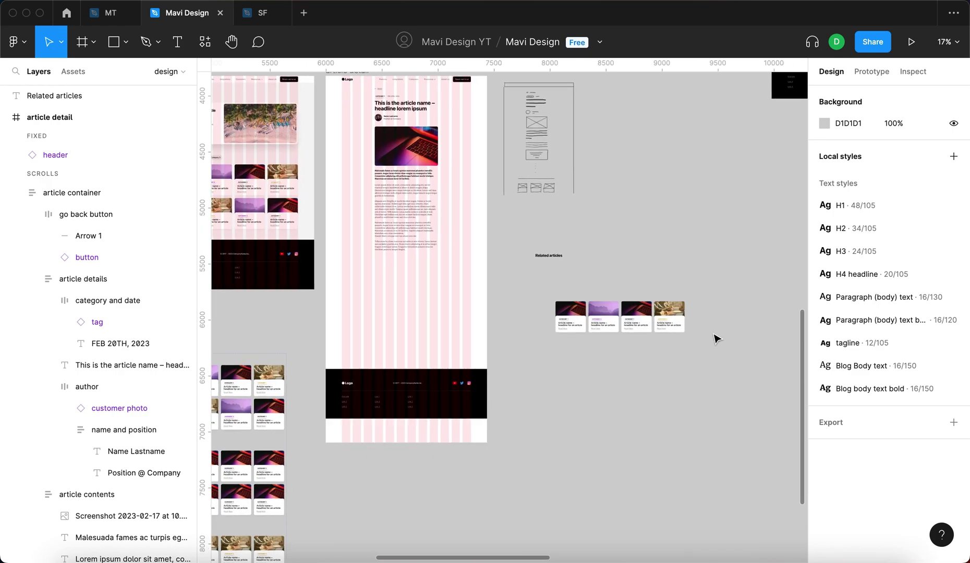
left_click_drag(729, 363, 514, 276)
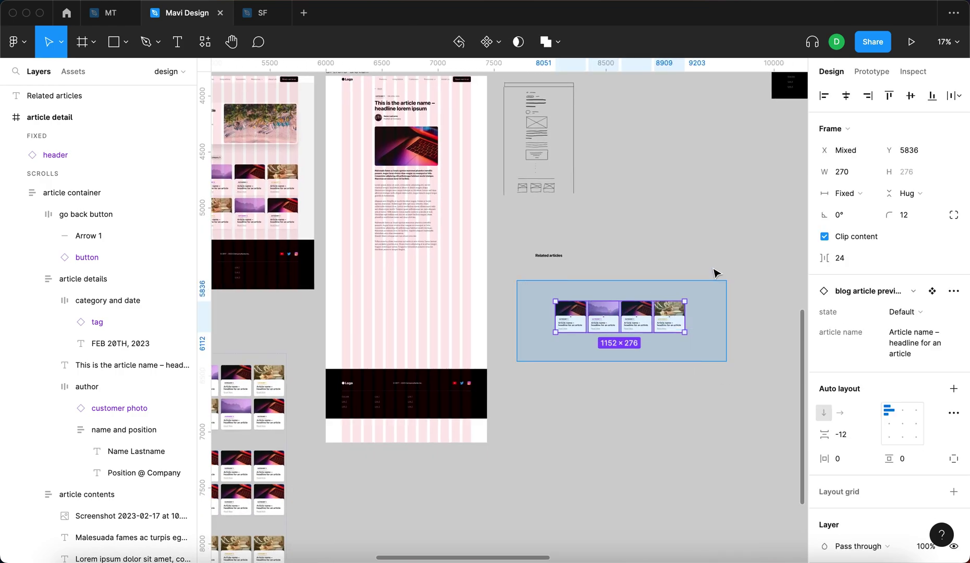
scroll(711, 272, "up", 2)
scroll(694, 276, "up", 1)
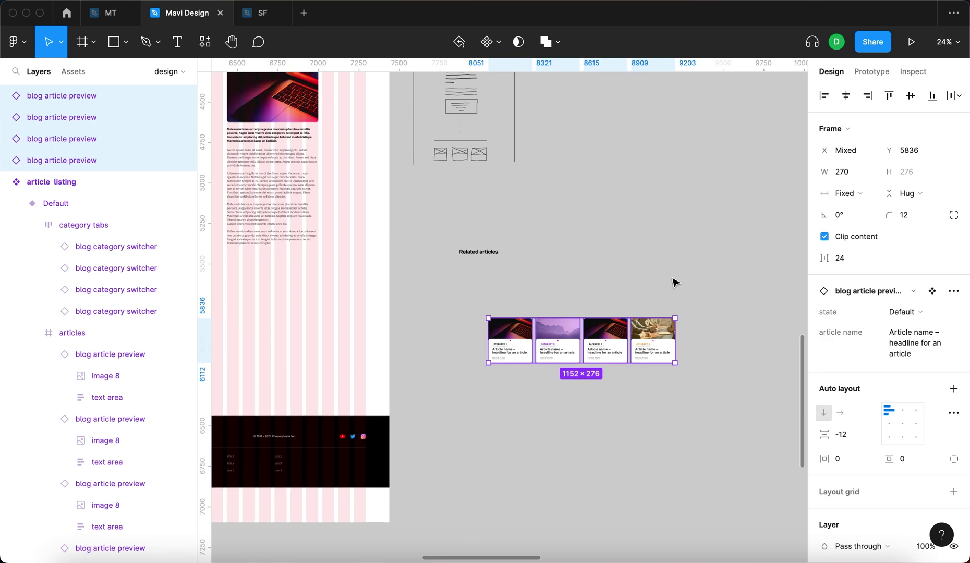
key("shift+a")
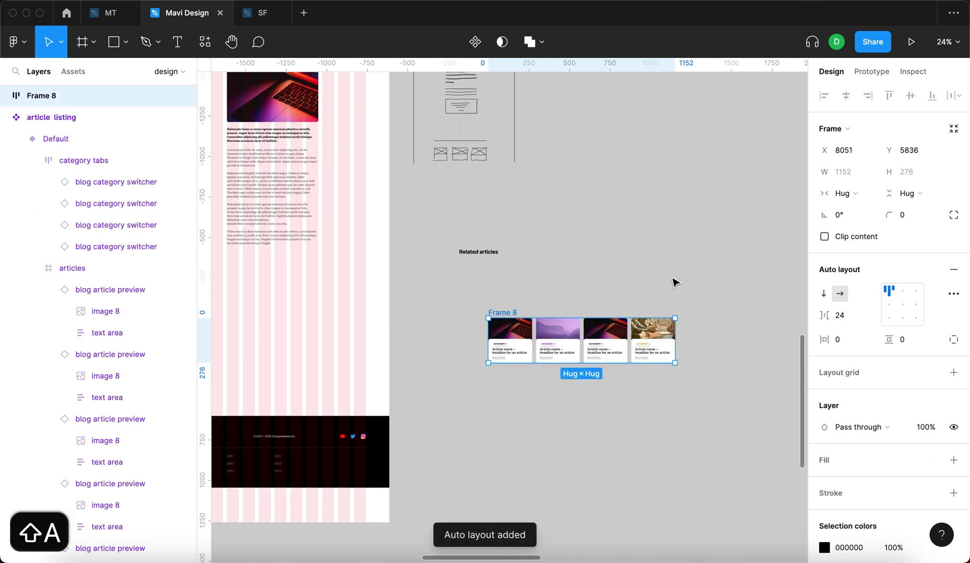
- Rename the auto layout frame around the article previews as "articles container"
key("super+r")
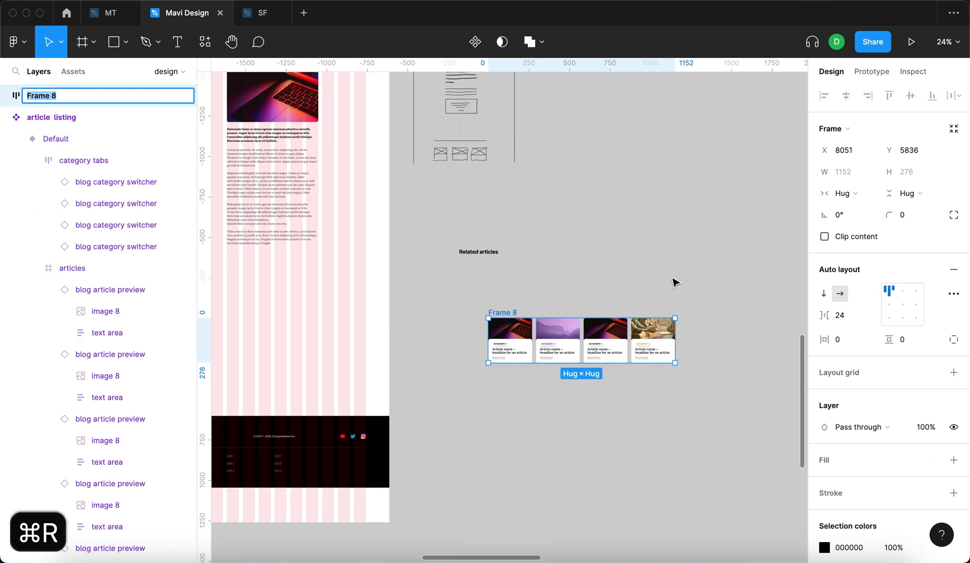
type("artic")
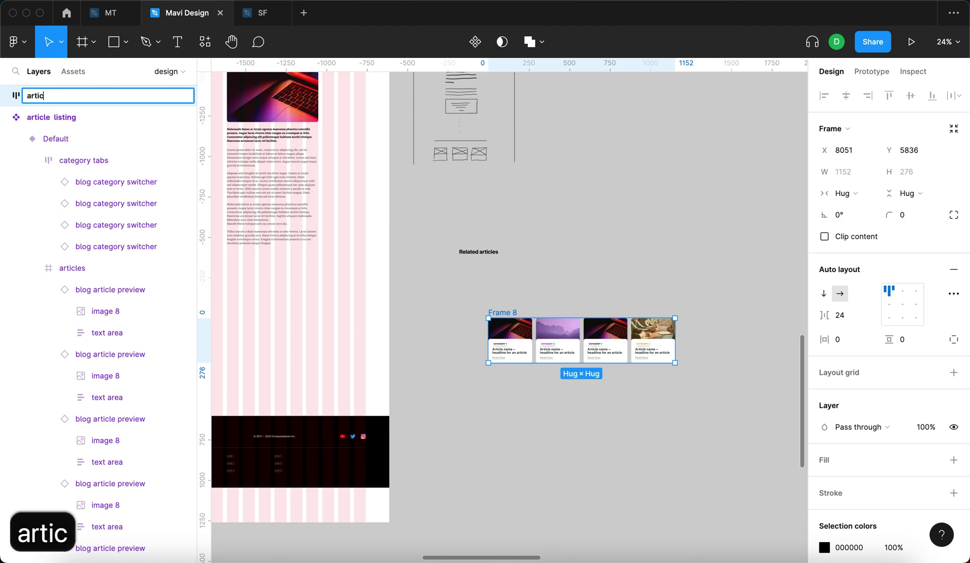
type("les container")
key("Return")
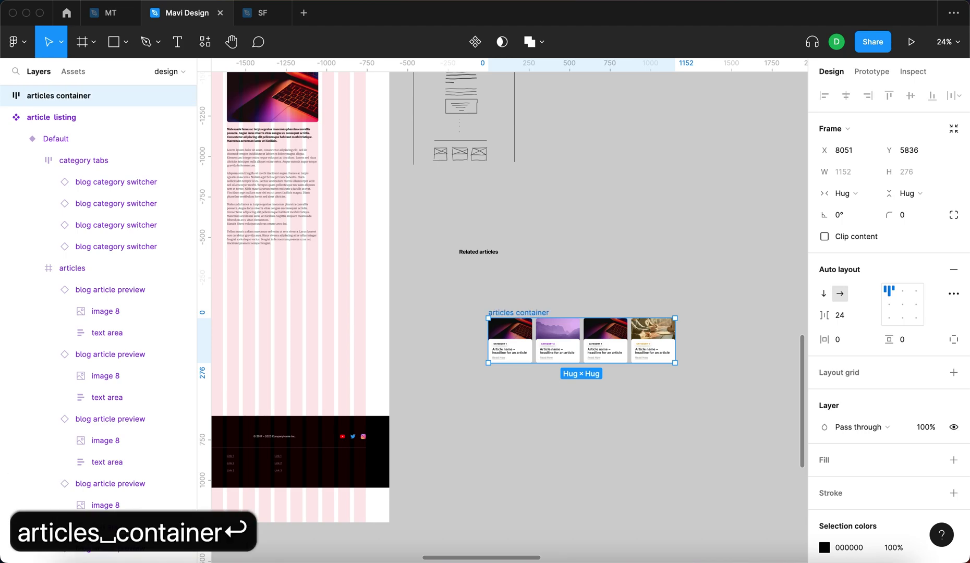
- Align the articles container under the "Related articles" heading and wrap it in a vertical auto layout with 0 horizontal and vertical padding
left_click(545, 301)
left_click_drag(535, 313, 510, 310)
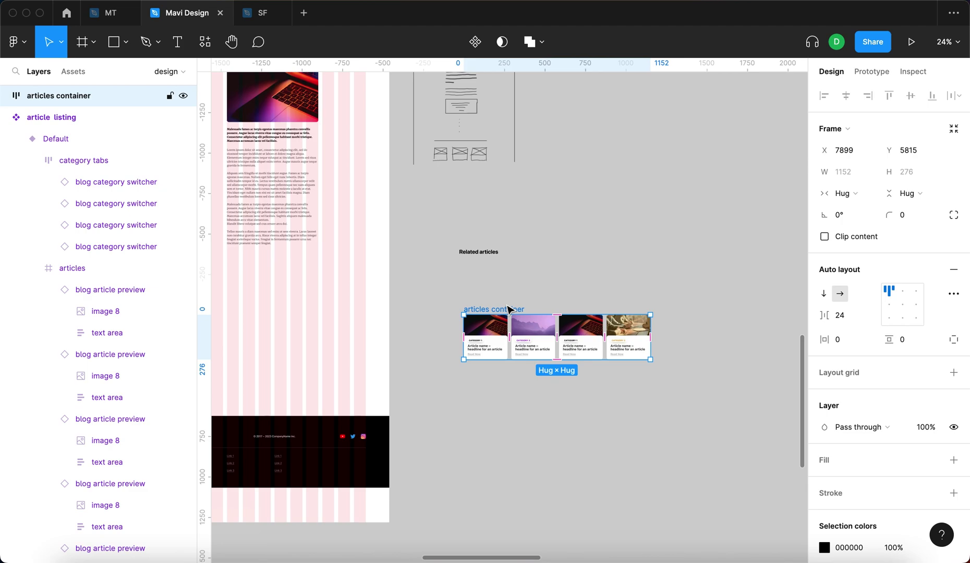
key("shift+a")
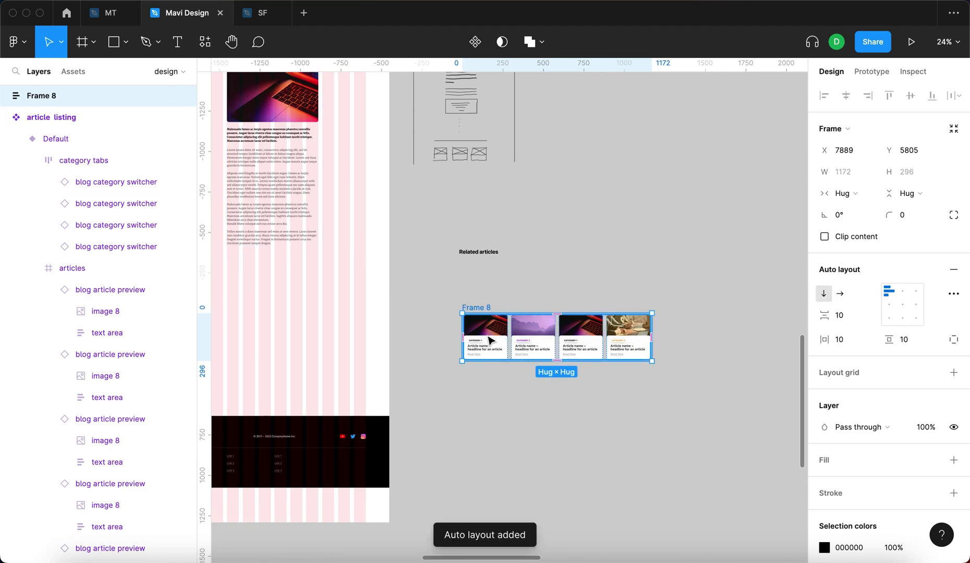
left_click(860, 341)
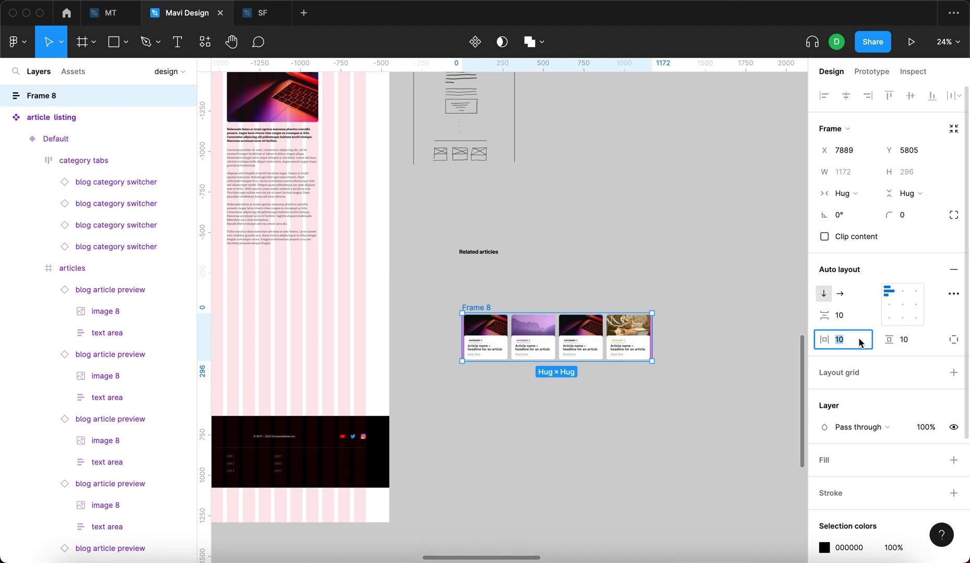
type("0")
key("Tab")
type("0")
key("Return")
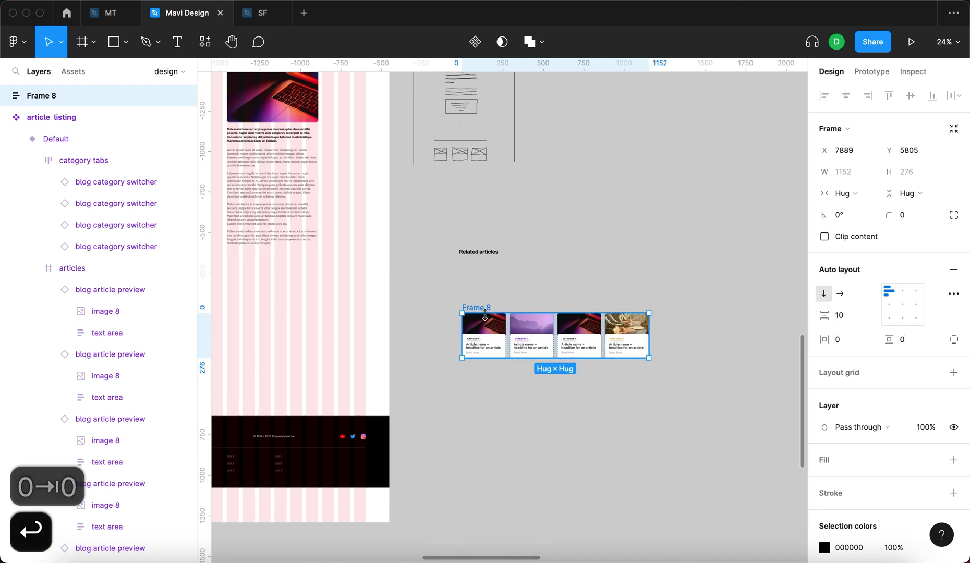
- Rename the frame wrapped around the articles container as "related articles section"
key("super+r")
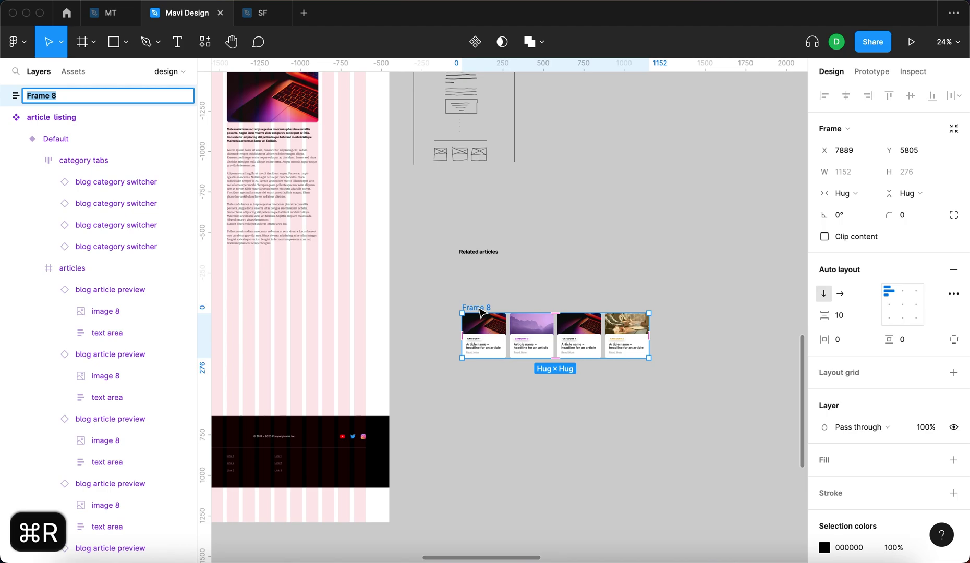
type("related arti")
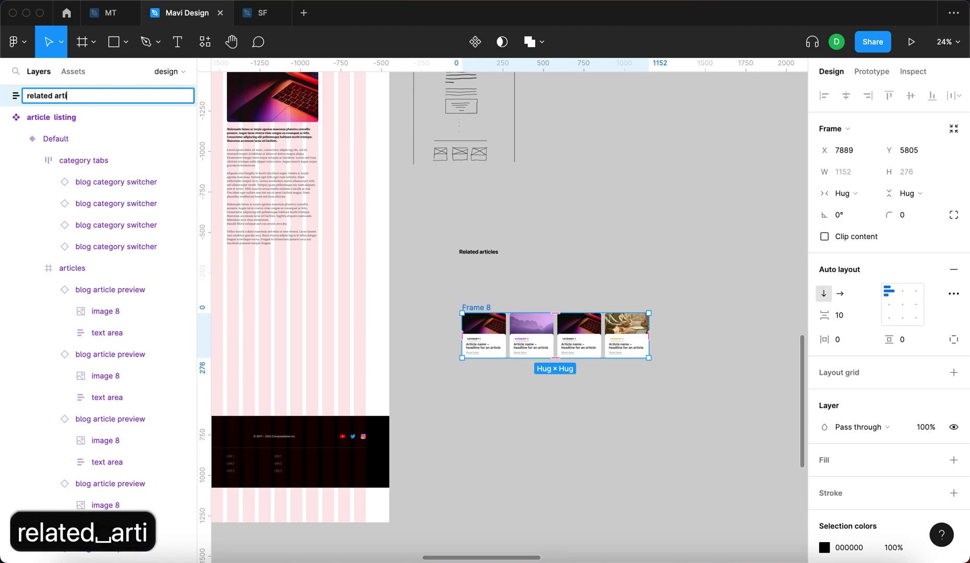
type("cles section")
key("Return")
left_click(572, 289)
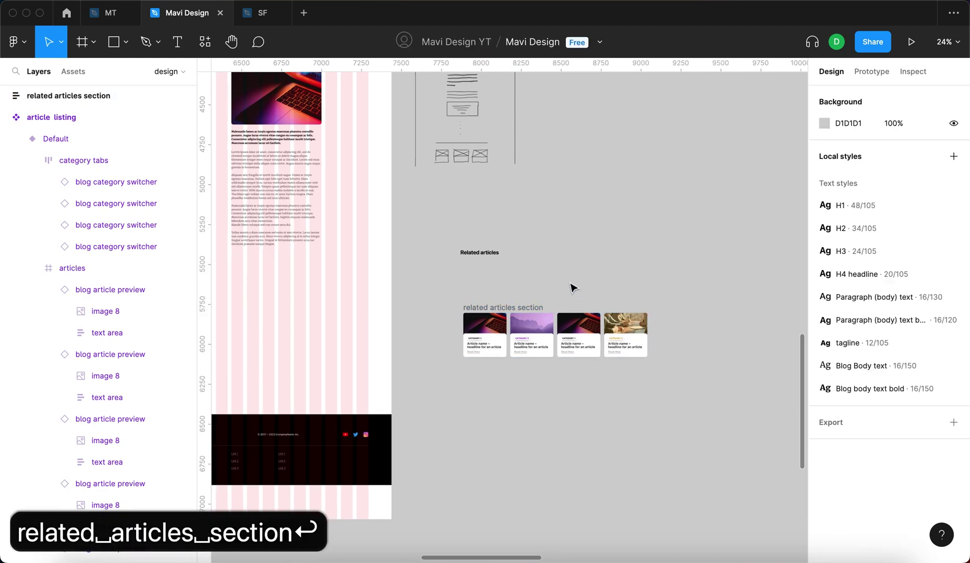
- Set the related articles section's auto layout alignment to center and widen the frame to 1730
scroll(572, 288, "down", 2)
left_click(450, 256)
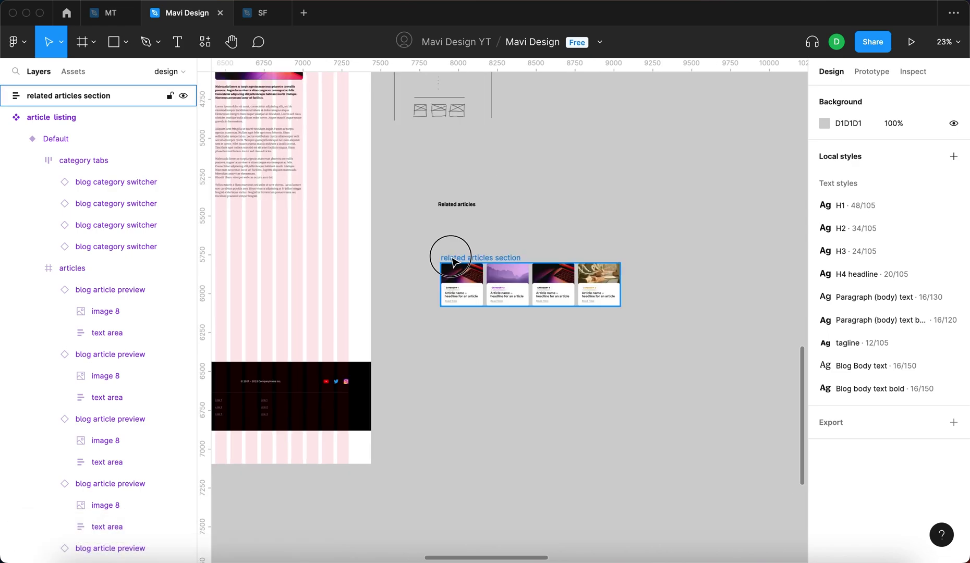
key("shift+2")
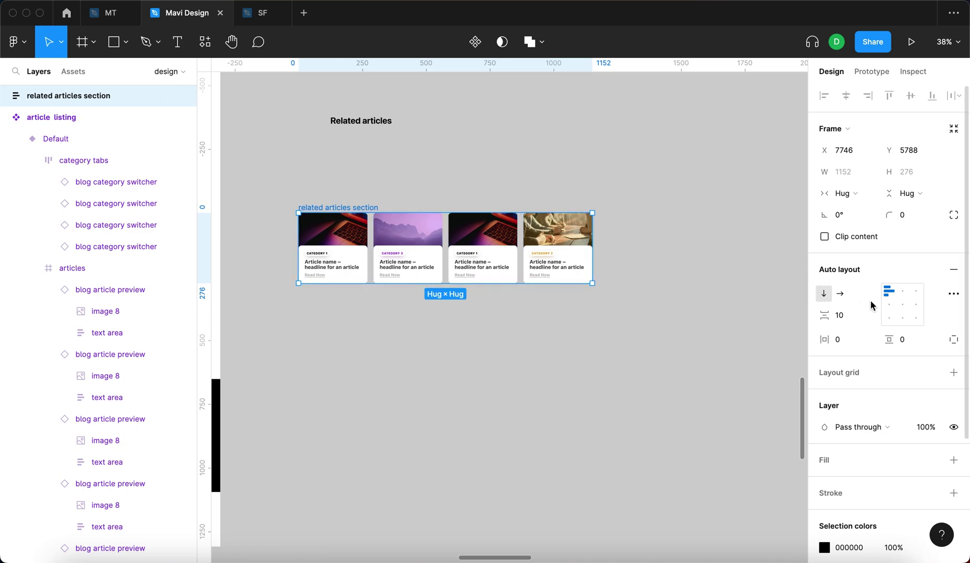
left_click(902, 305)
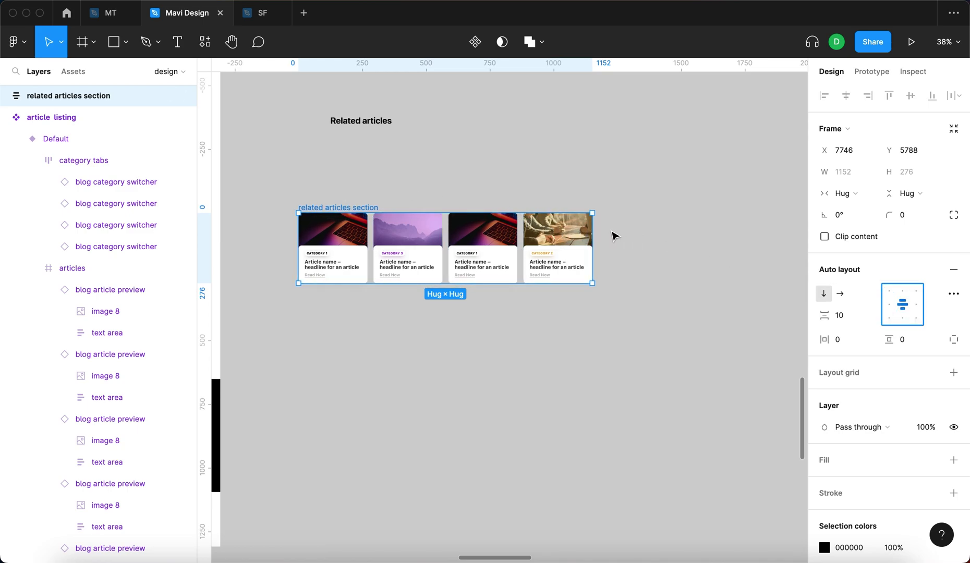
left_click_drag(591, 231, 740, 237)
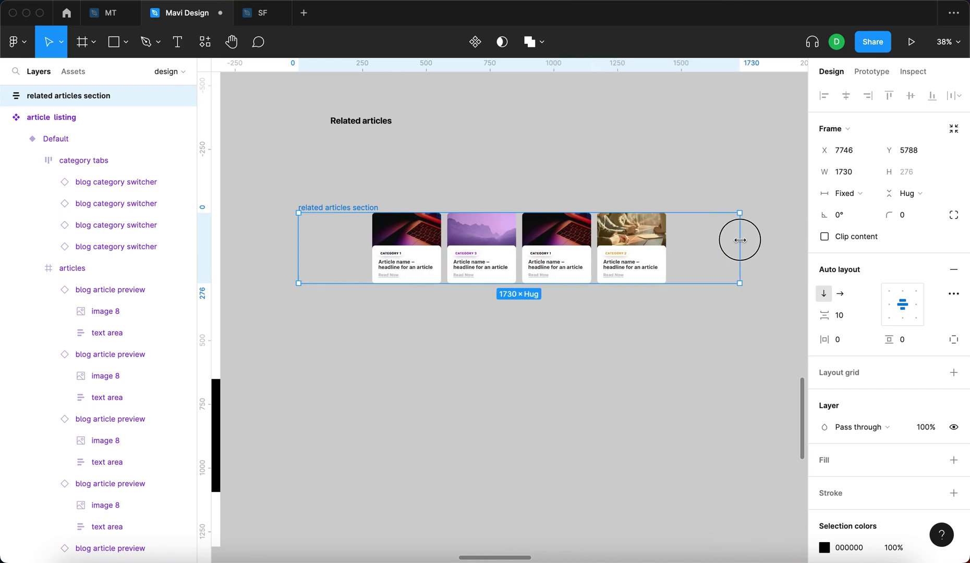
key("Return")
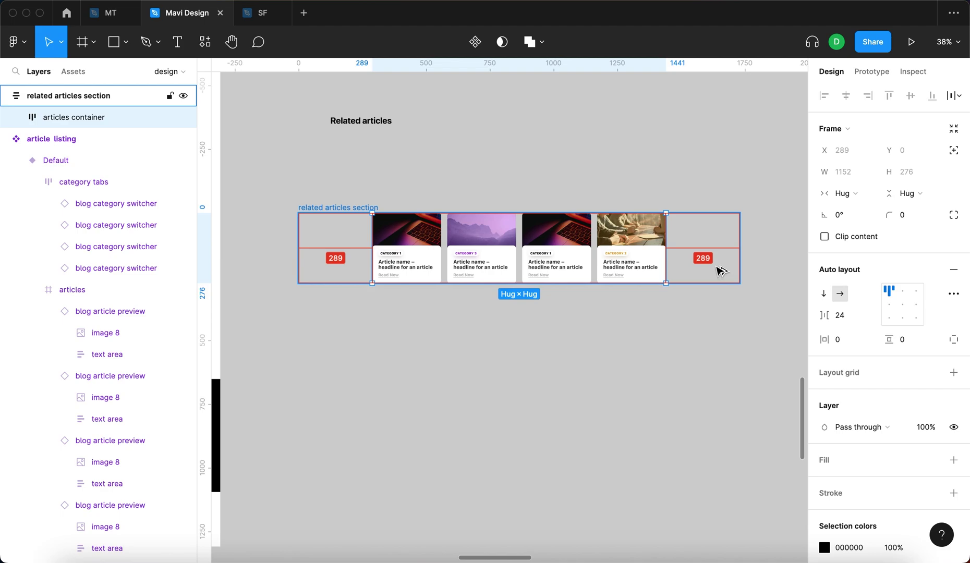
left_click(355, 207)
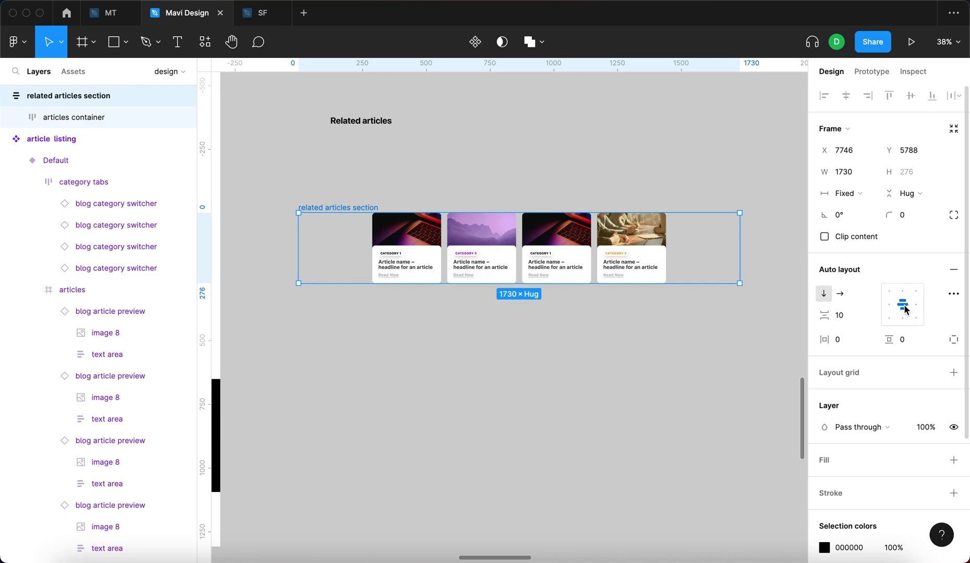
left_click(652, 385)
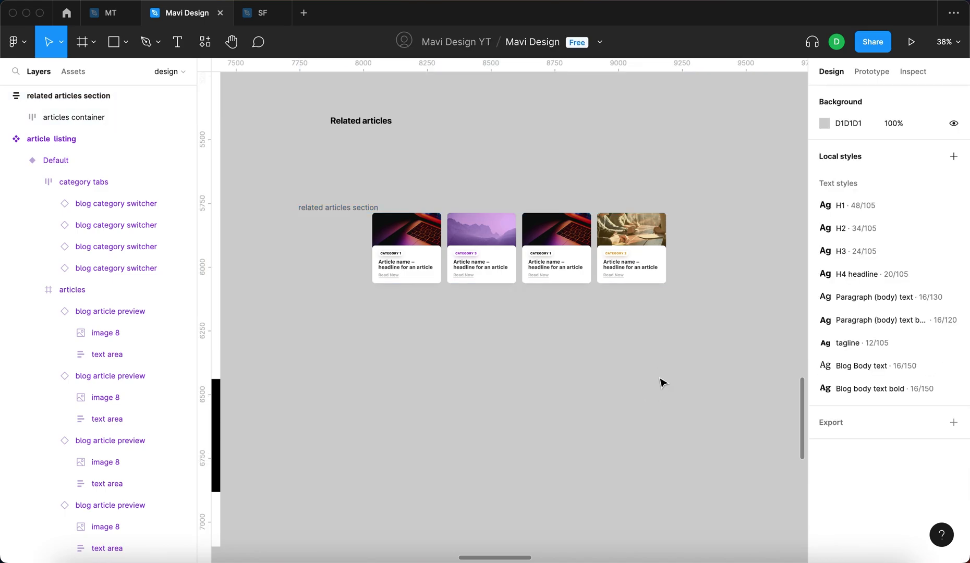
- Check the spacing between previews in the articles container and compare it with the article detail page's column grid
left_click(424, 251)
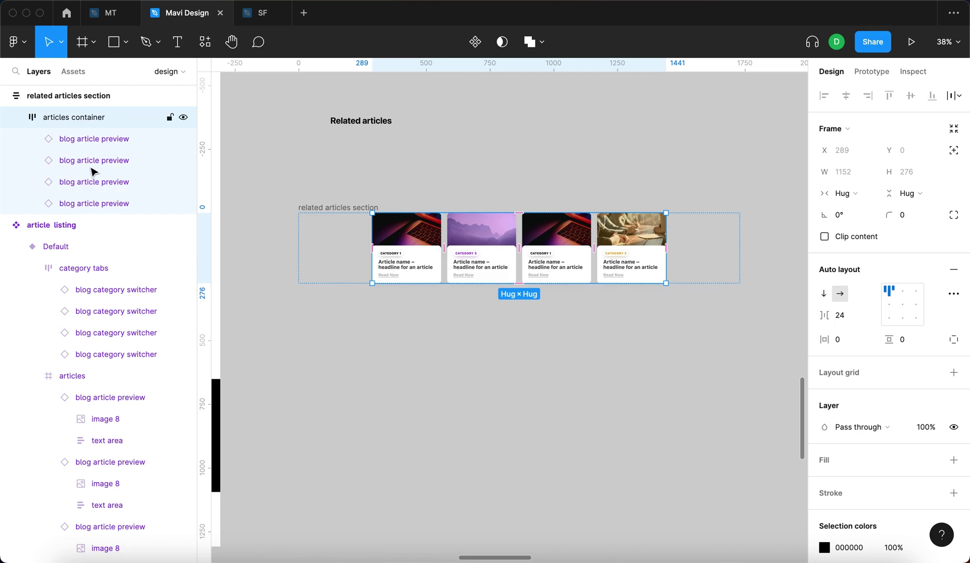
left_click(849, 316)
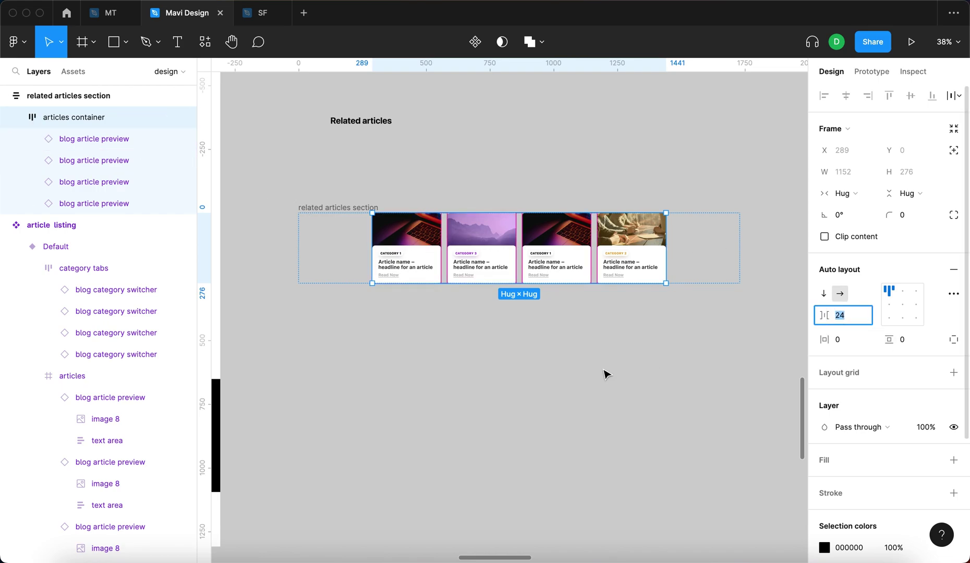
left_click(555, 379)
scroll(556, 380, "down", 2)
scroll(386, 421, "left", 10)
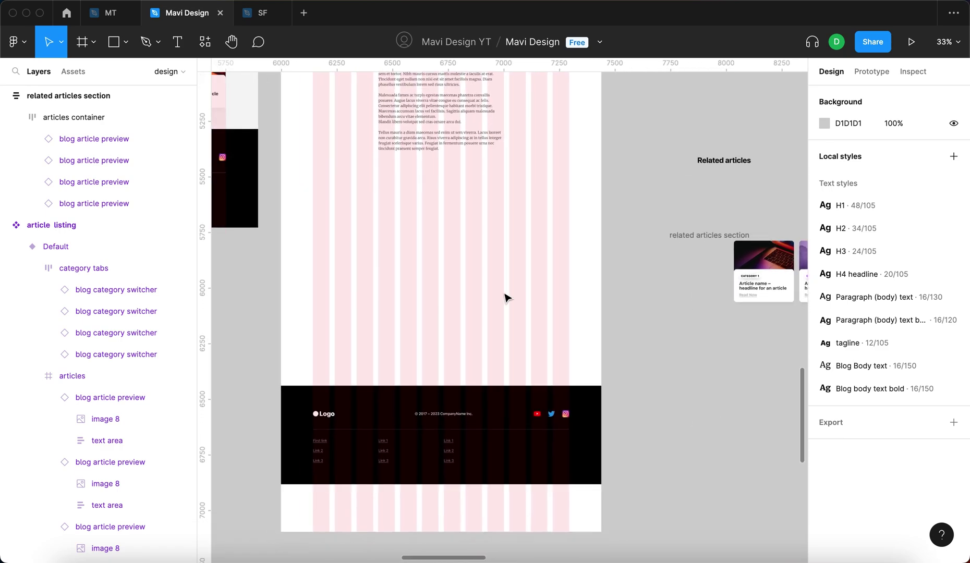
scroll(458, 240, "up", 3)
scroll(448, 229, "left", 4)
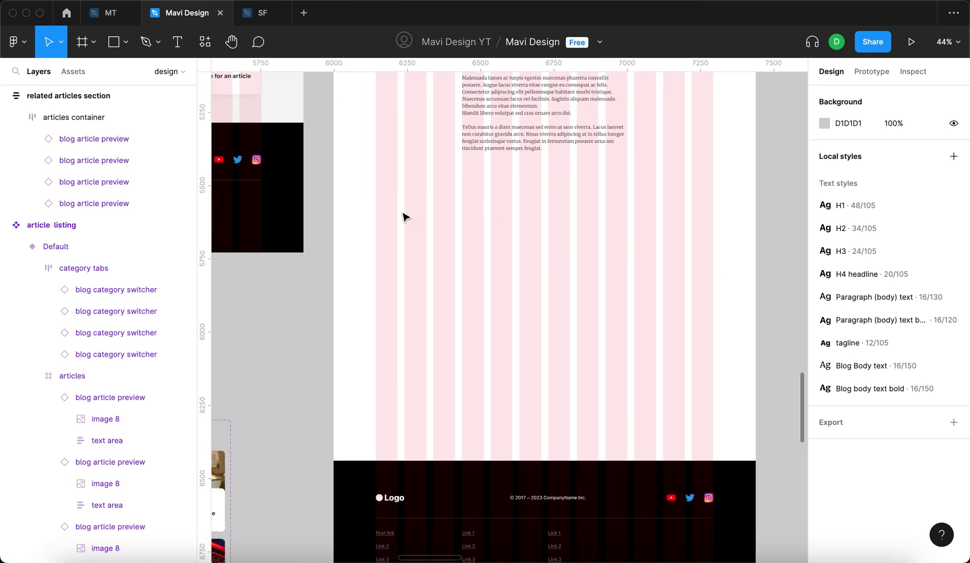
scroll(382, 229, "up", 1)
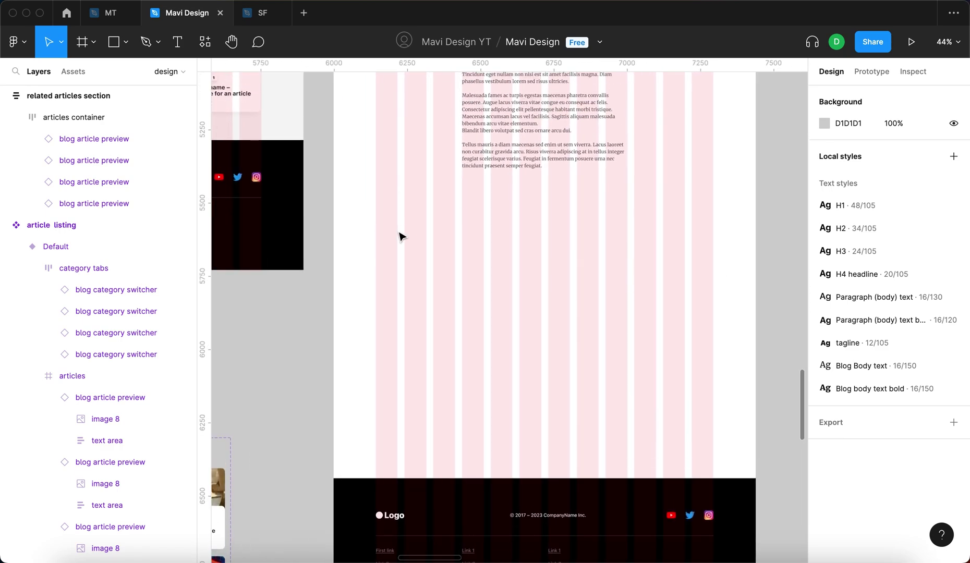
scroll(522, 244, "right", 15)
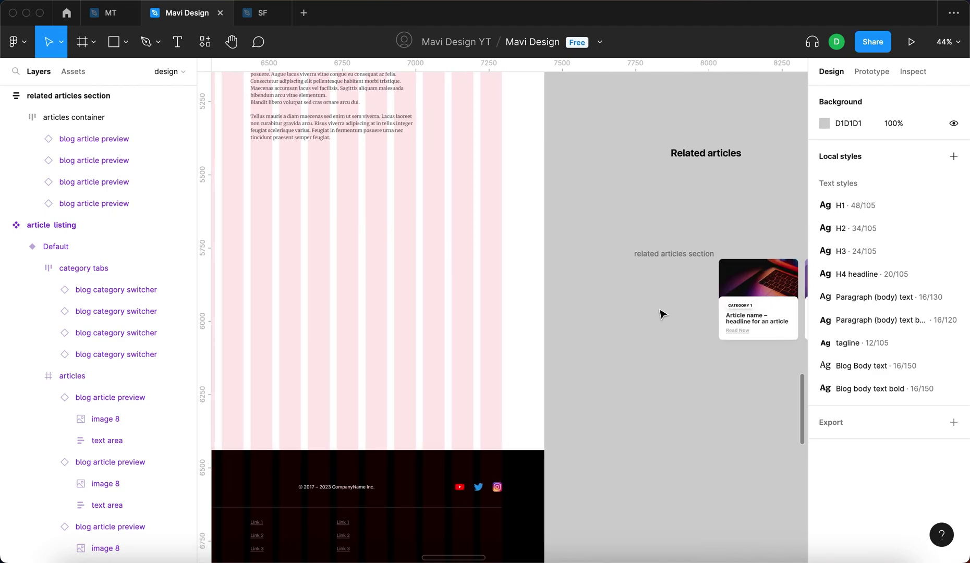
scroll(626, 292, "down", 3)
left_click(595, 338)
scroll(559, 377, "right", 8)
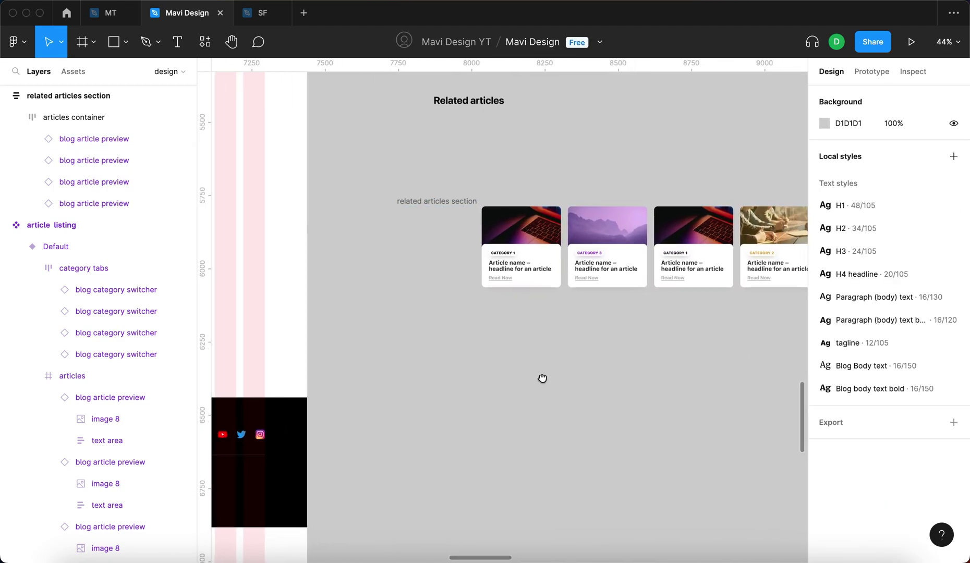
- Check the width of the first article preview in the articles container
left_click(348, 243)
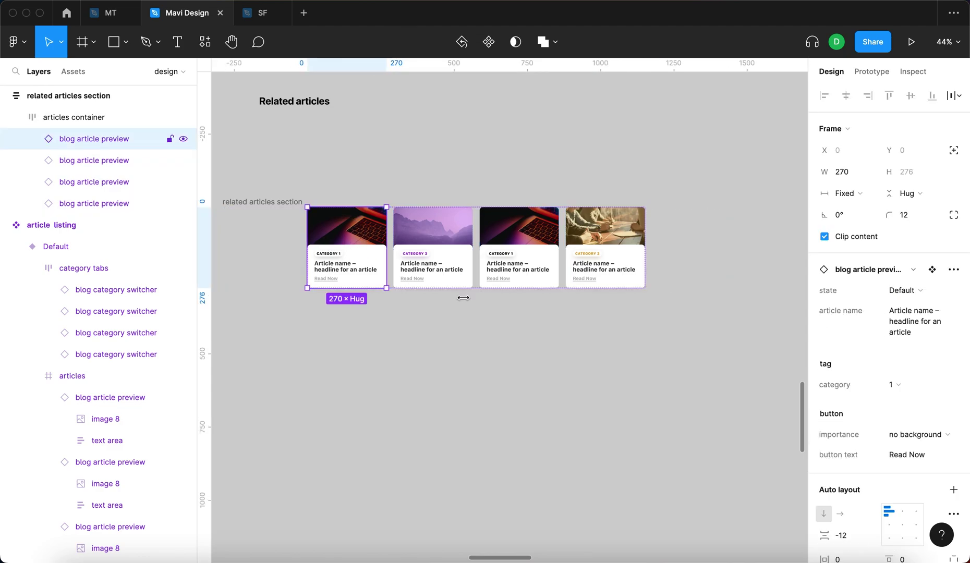
scroll(372, 349, "left", 3)
left_click_drag(867, 174, 831, 175)
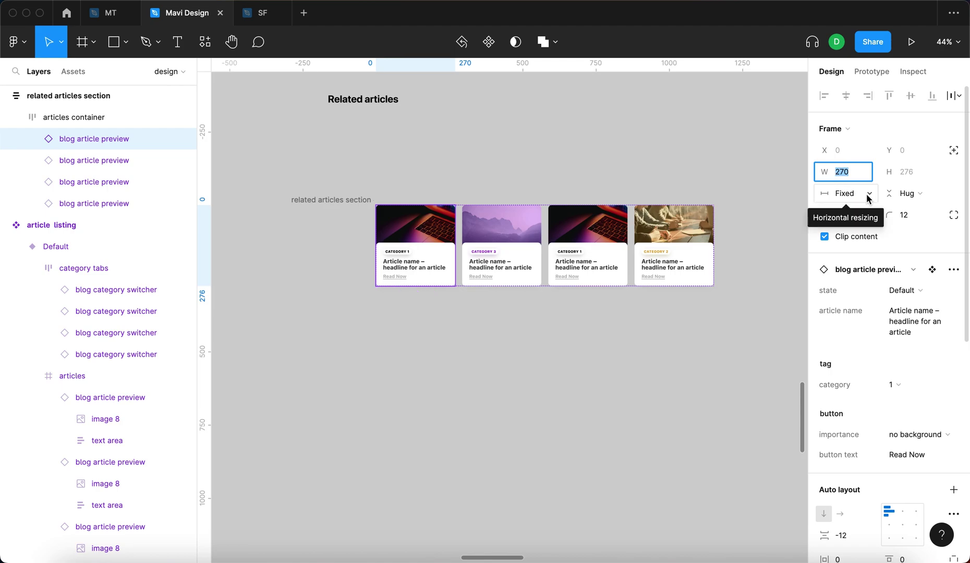
left_click(682, 160)
left_click(418, 229)
left_click(418, 229)
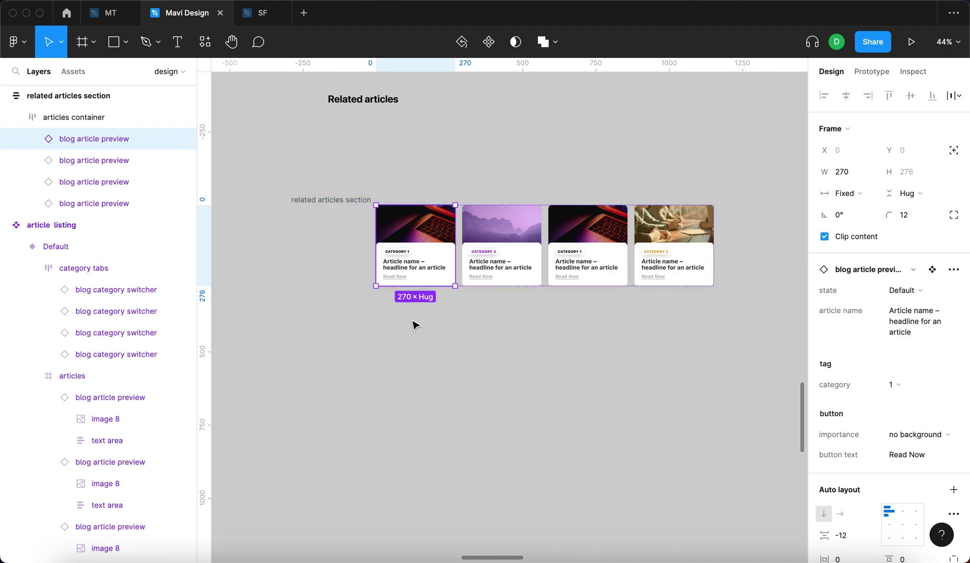
- Draw a 270 × 64 rectangle across the first three grid columns of the article detail page and move it down to Y 1830
scroll(325, 191, "up", 5)
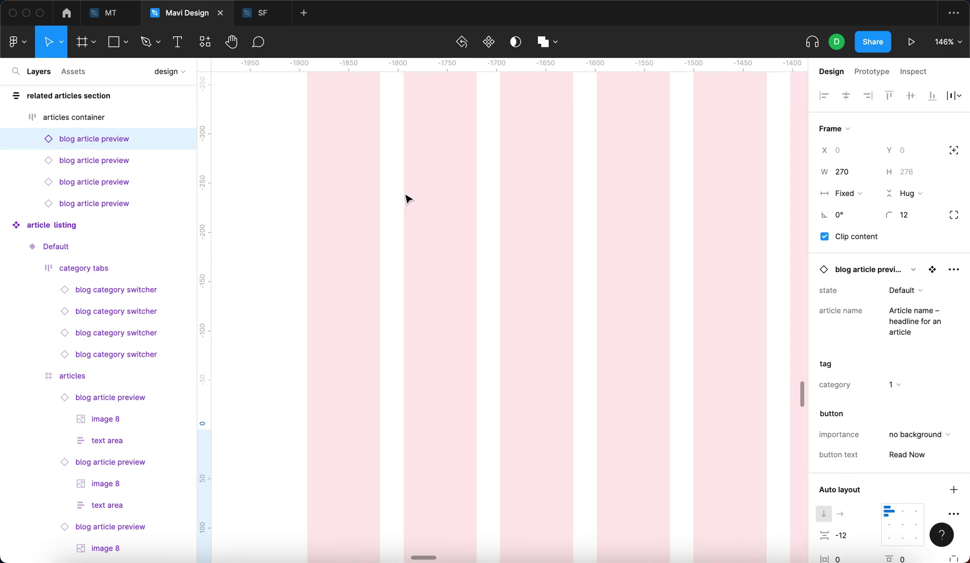
left_click(429, 176)
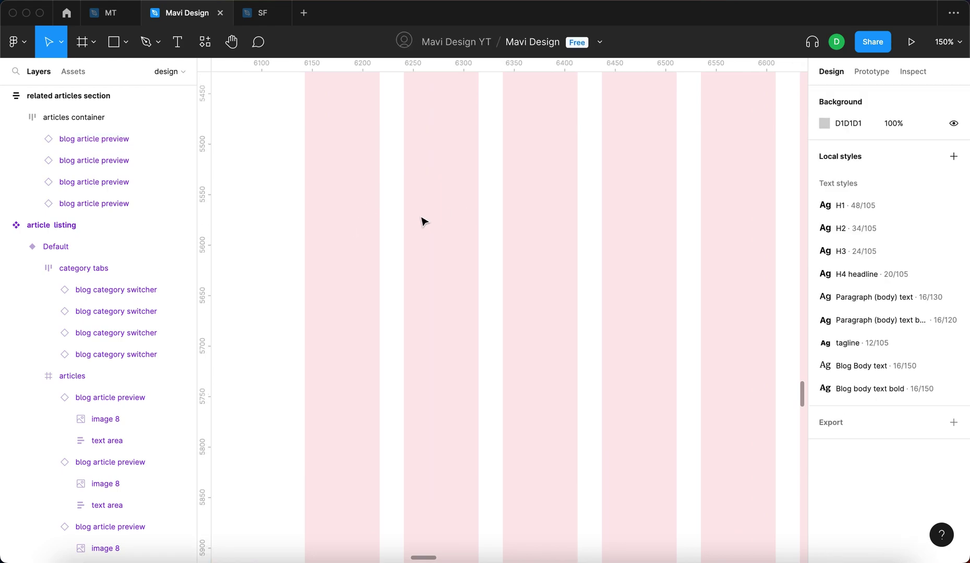
key("r")
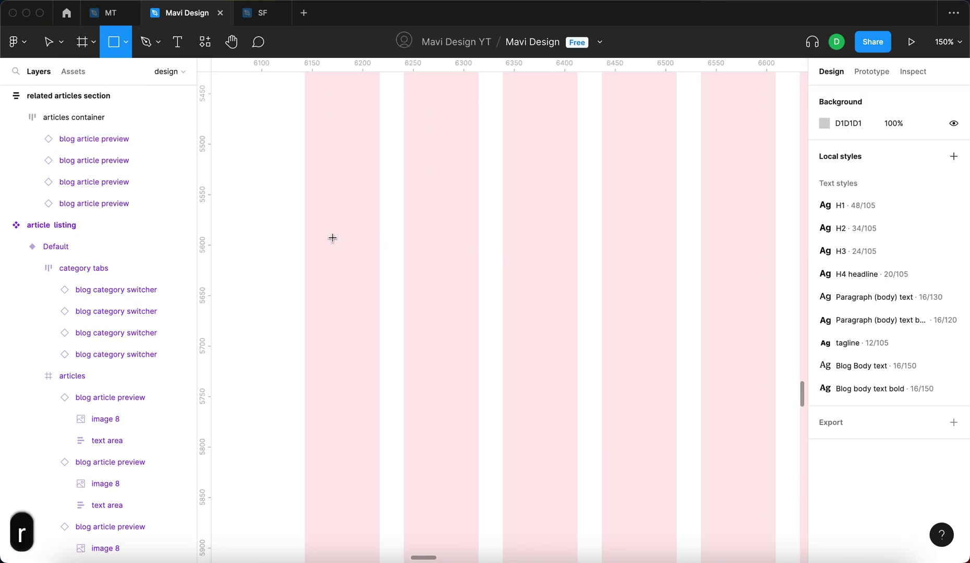
left_click_drag(313, 243, 578, 308)
left_click(305, 264)
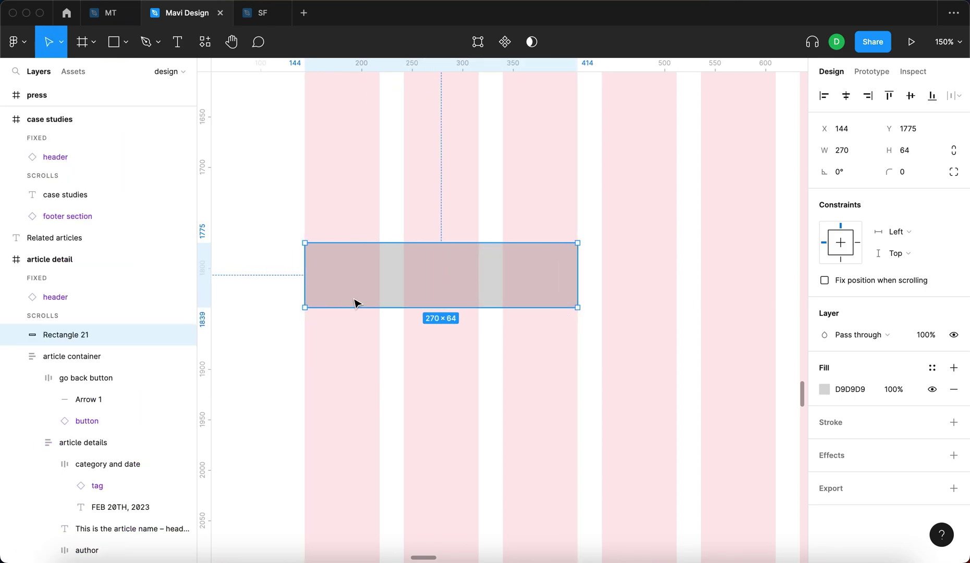
left_click(814, 151)
left_click(494, 219)
left_click_drag(472, 291, 472, 346)
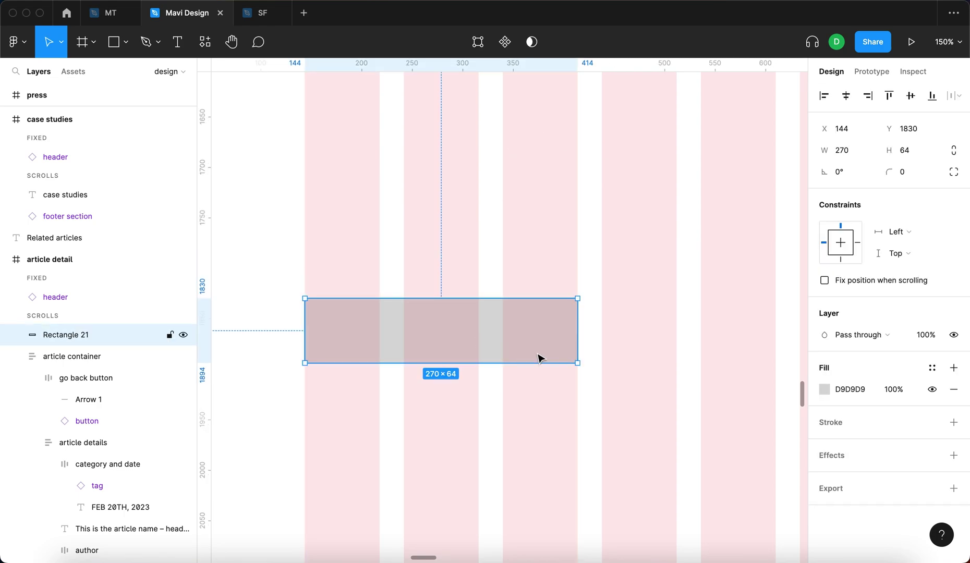
- Compare the first article preview's width with the rectangle and check the articles container's horizontal resizing
left_click(548, 230)
scroll(543, 251, "down", 10)
scroll(543, 251, "right", 10)
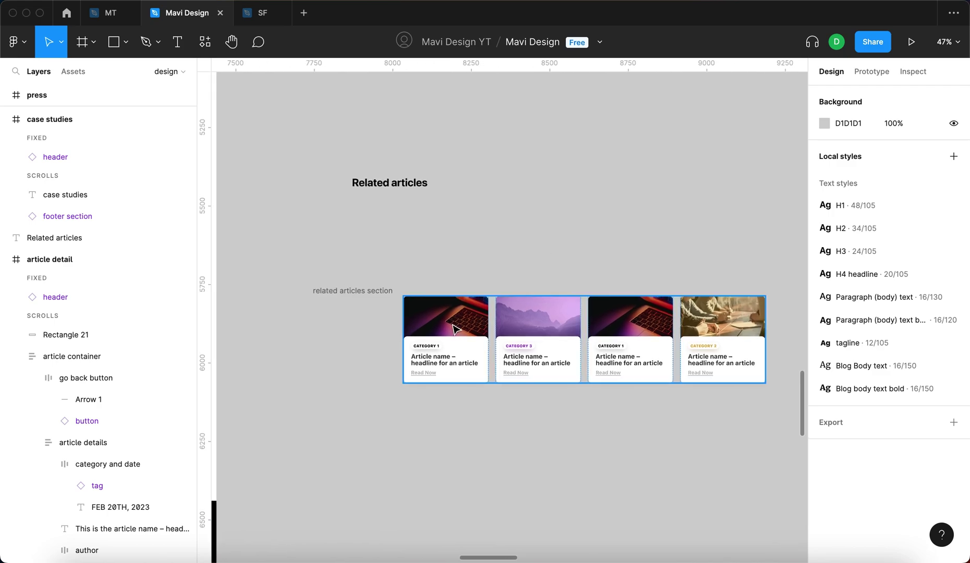
left_click(455, 329)
left_click(455, 329)
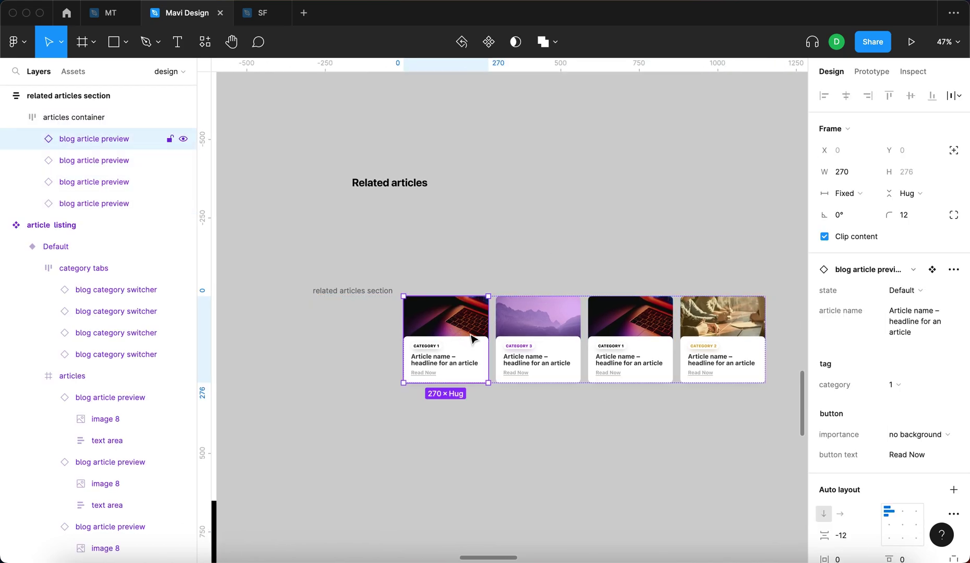
left_click(524, 349)
left_click(641, 349)
key("shift+Return")
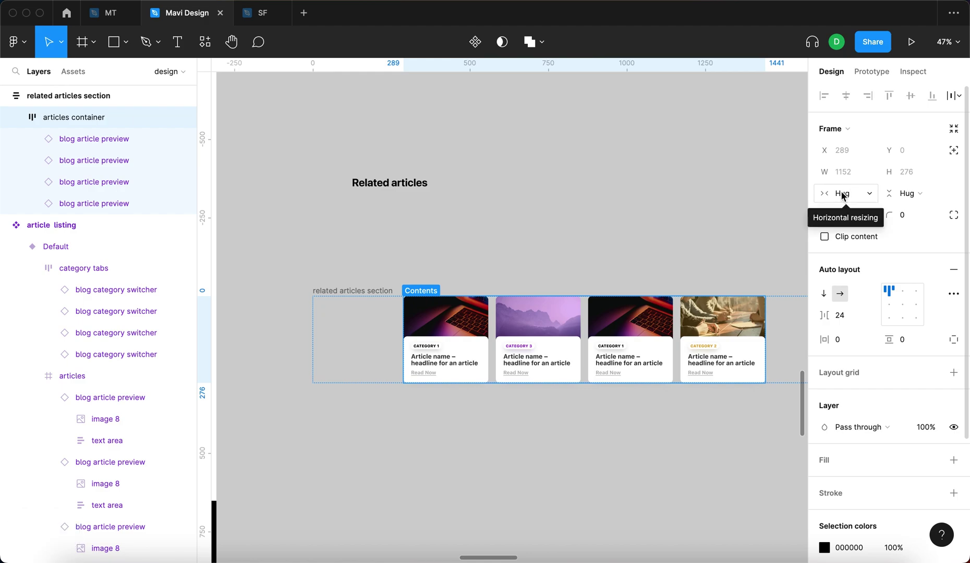
scroll(683, 126, "right", 4)
left_click(438, 219)
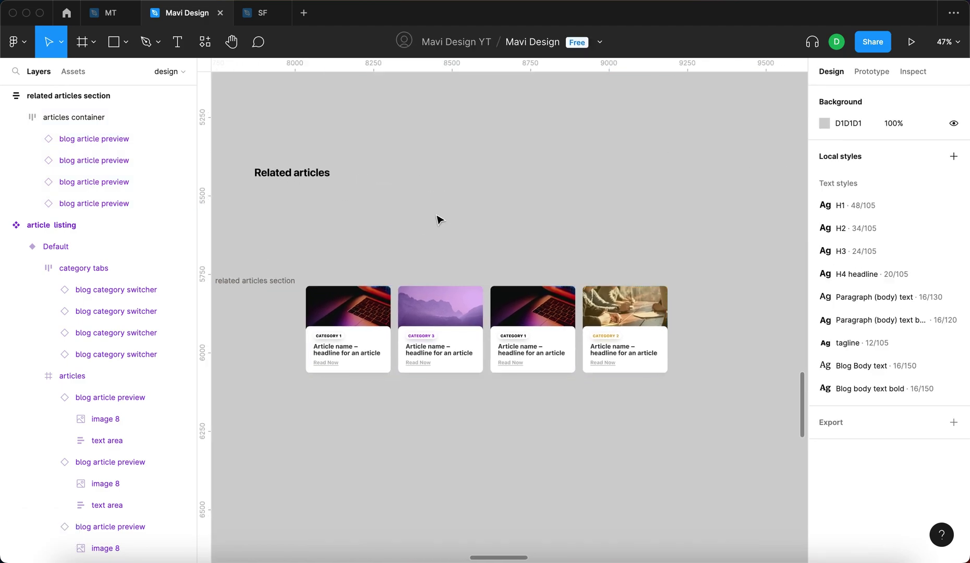
left_click_drag(437, 219, 519, 158)
- Center-align the text of the "Related articles" heading inside the related articles section
left_click(348, 223)
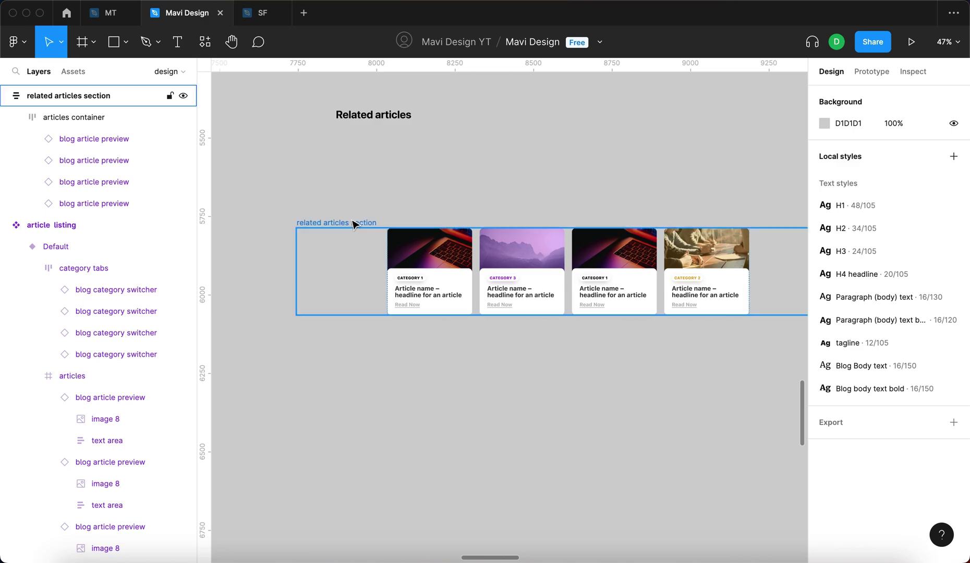
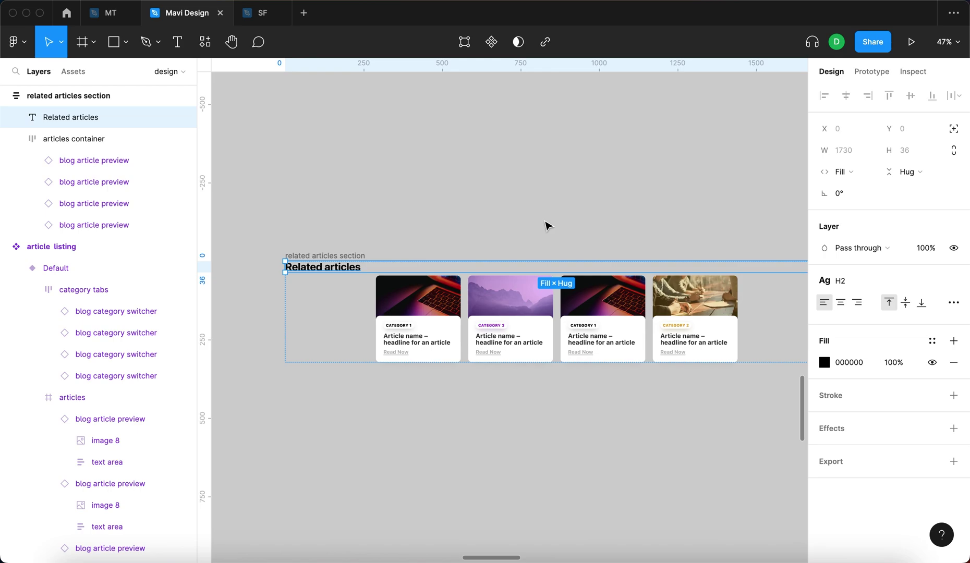
left_click(842, 304)
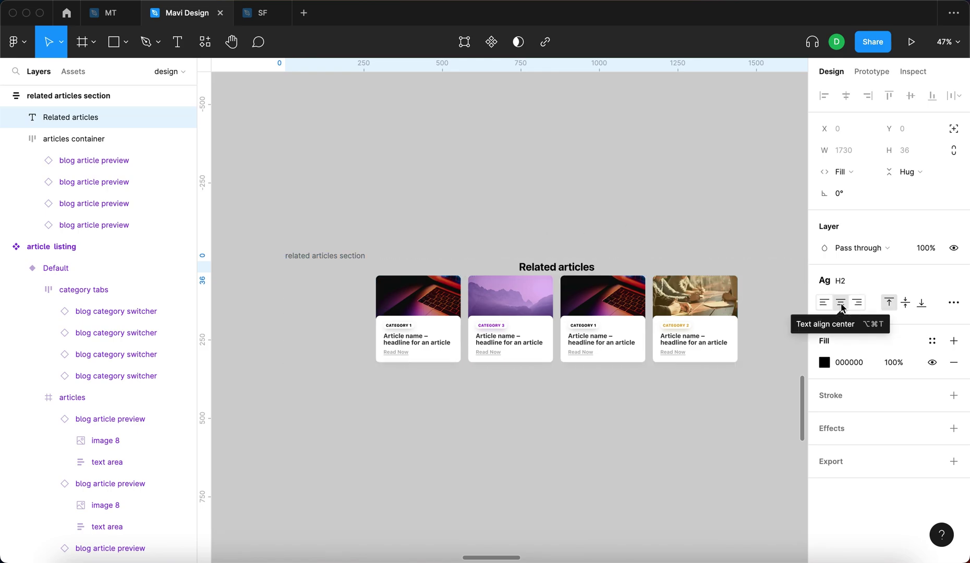
left_click_drag(568, 204, 499, 163)
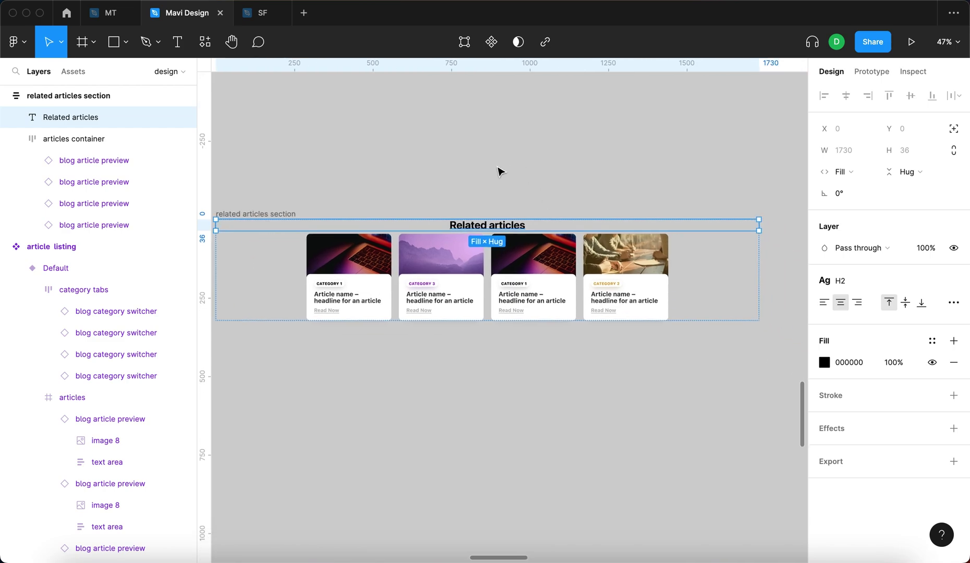
- Left-align the text of the "Related articles" heading and compare its edge with the articles container
scroll(494, 164, "up", 3)
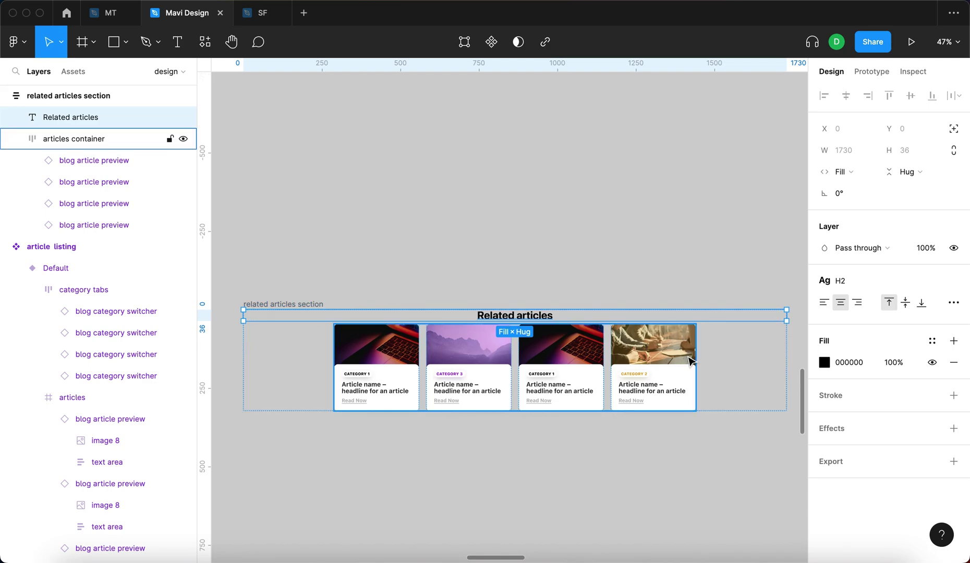
left_click(656, 244)
scroll(657, 245, "down", 2)
left_click(379, 290)
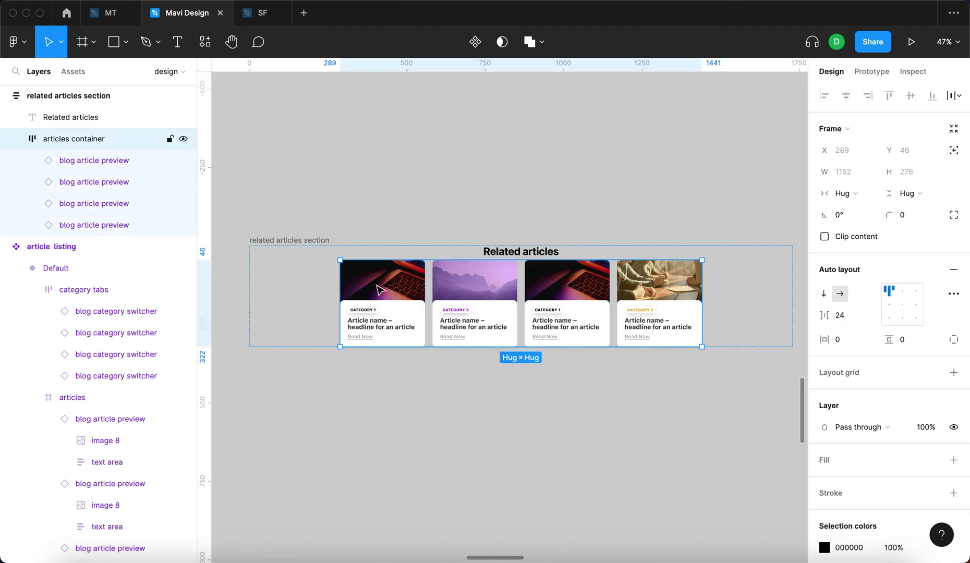
left_click(521, 253)
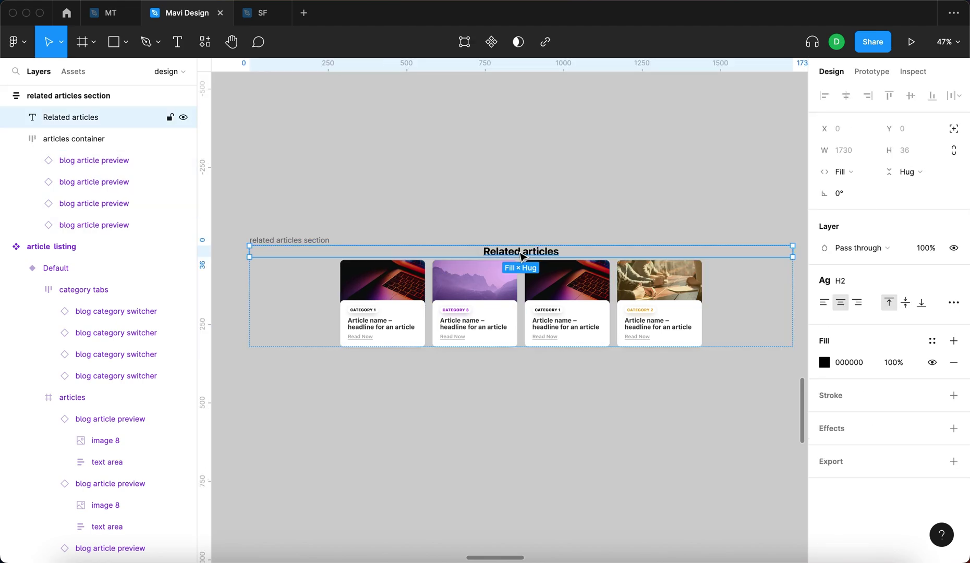
key("alt+super+l")
left_click(360, 296)
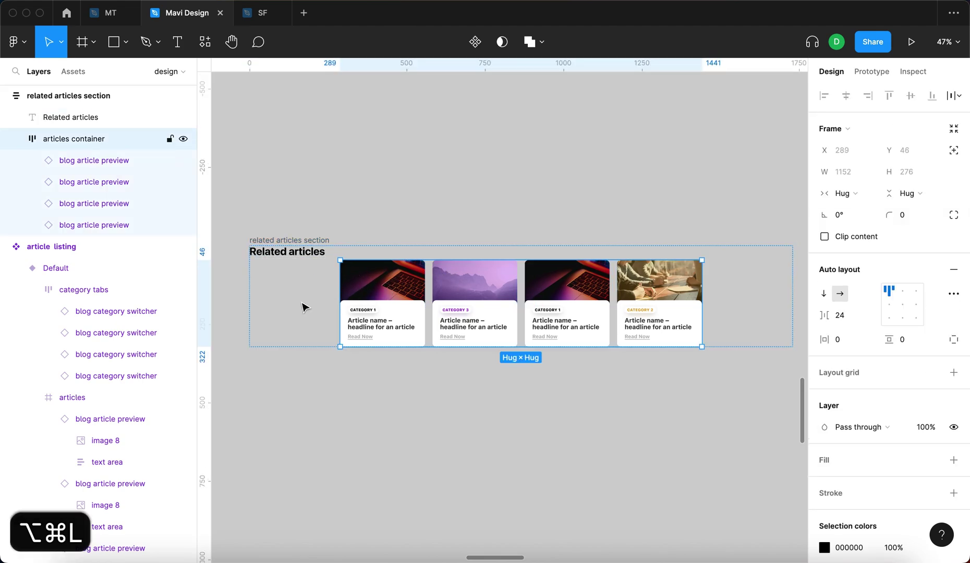
left_click(392, 432)
left_click(301, 254)
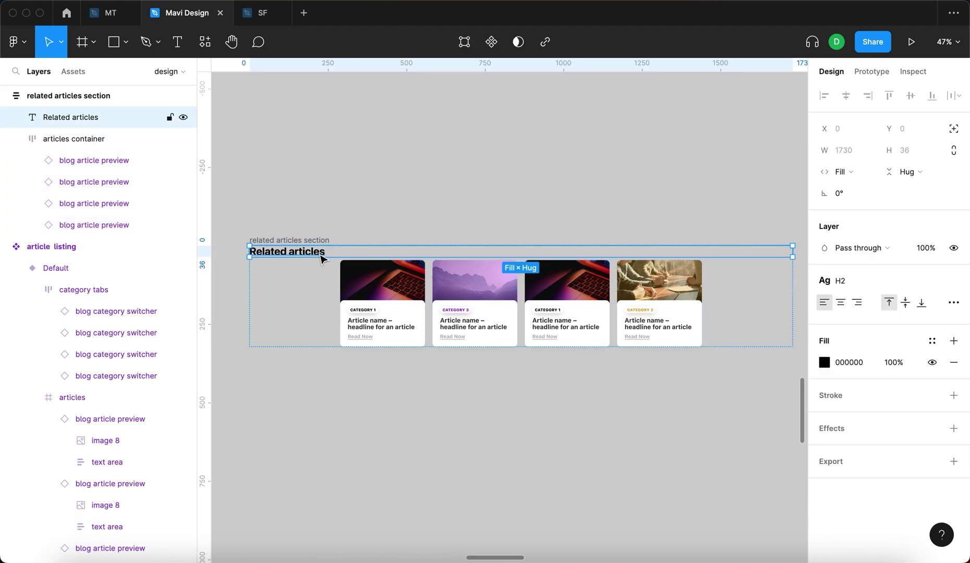
- Try centered and right text alignment on the "Related articles" heading, and return it to left alignment
key("alt+super+t")
left_click(857, 304)
left_click(841, 309)
left_click(828, 310)
scroll(278, 254, "down", 2)
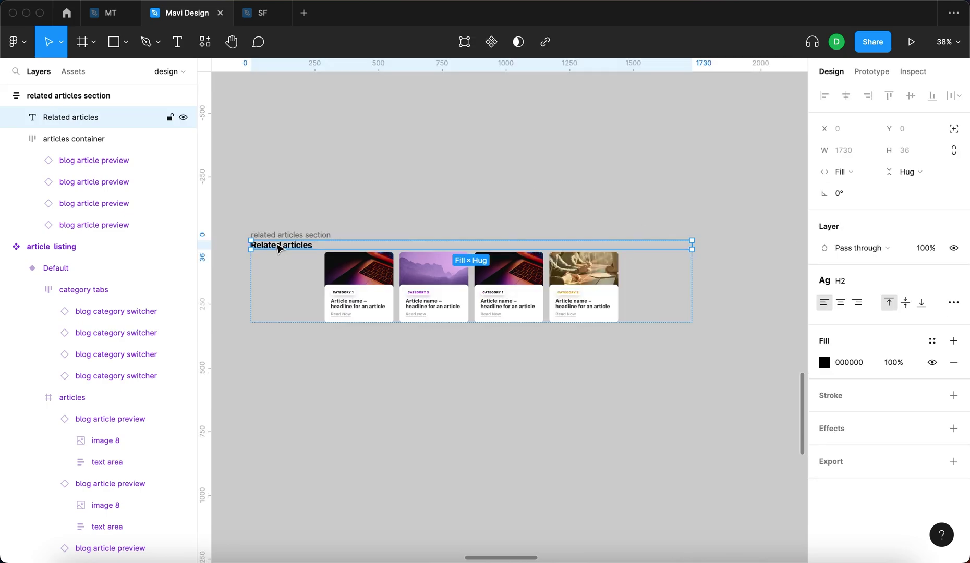
- Give the "Related articles" heading a fixed width of 1152 to match the articles container
left_click(845, 172)
left_click(850, 137)
left_click(851, 153)
type("1152")
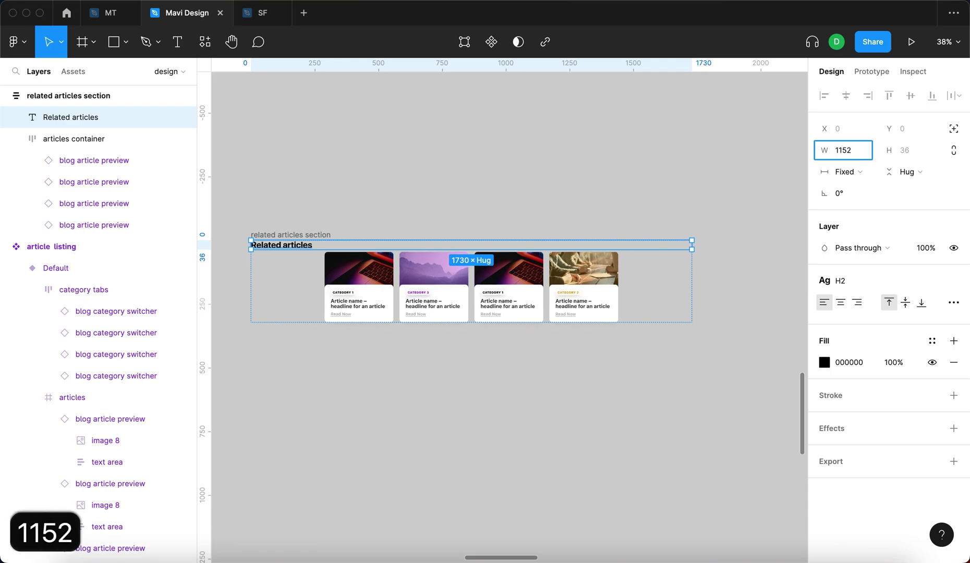
key("Return")
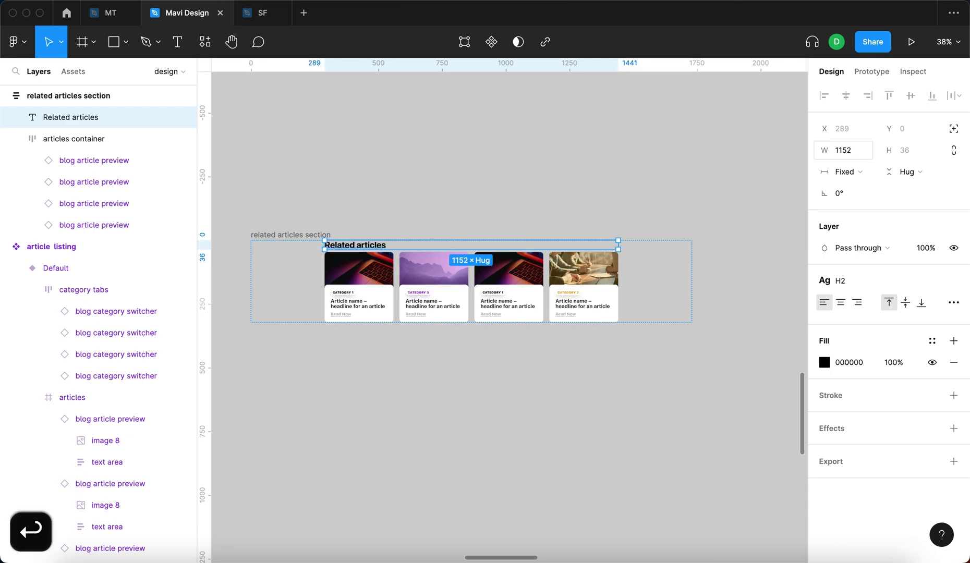
left_click(313, 196)
- Set the vertical spacing between items in the related articles section to 50
left_click(290, 234)
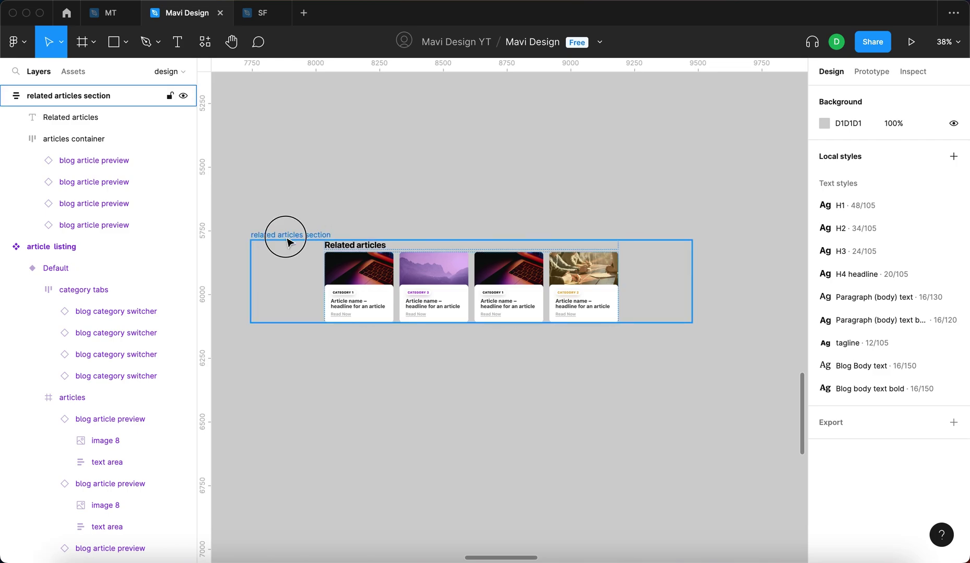
left_click(850, 315)
key("shift+Up")
key("shift+Up")
key("shift+Up")
key("shift+Up")
left_click(417, 198)
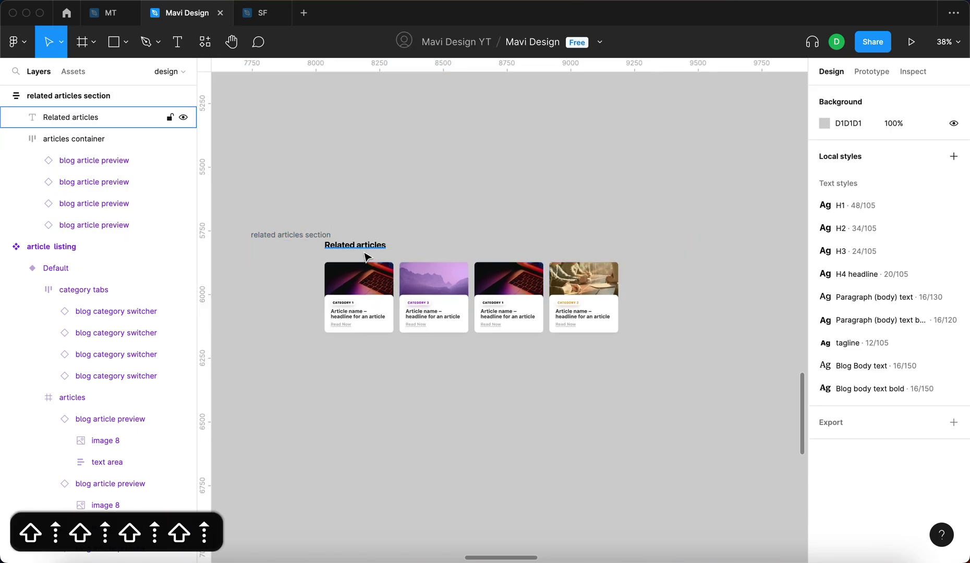
- Try right, centered and left text alignment on the 1152-wide "Related articles" heading, ending with right alignment
scroll(373, 256, "up", 5)
left_click(299, 223)
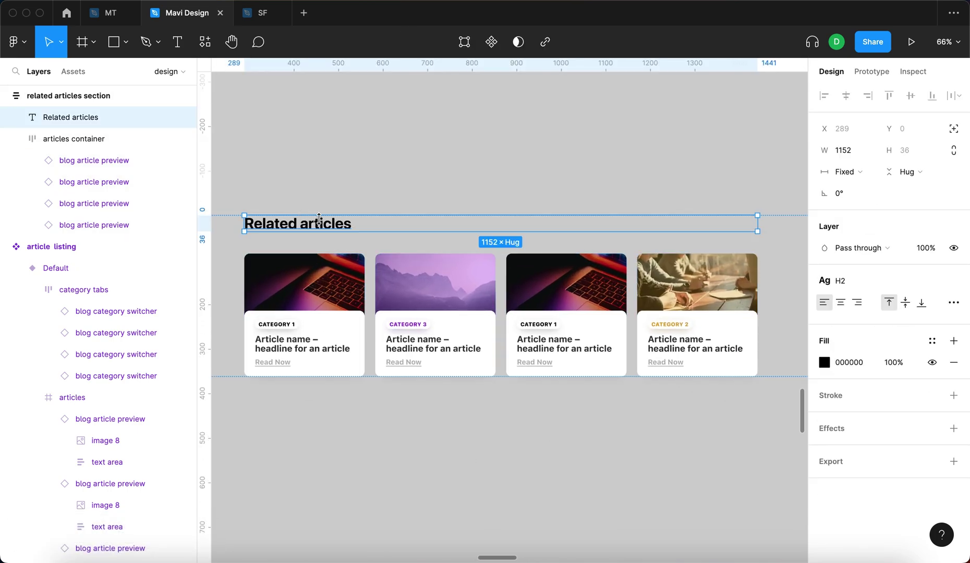
key("alt+super+r")
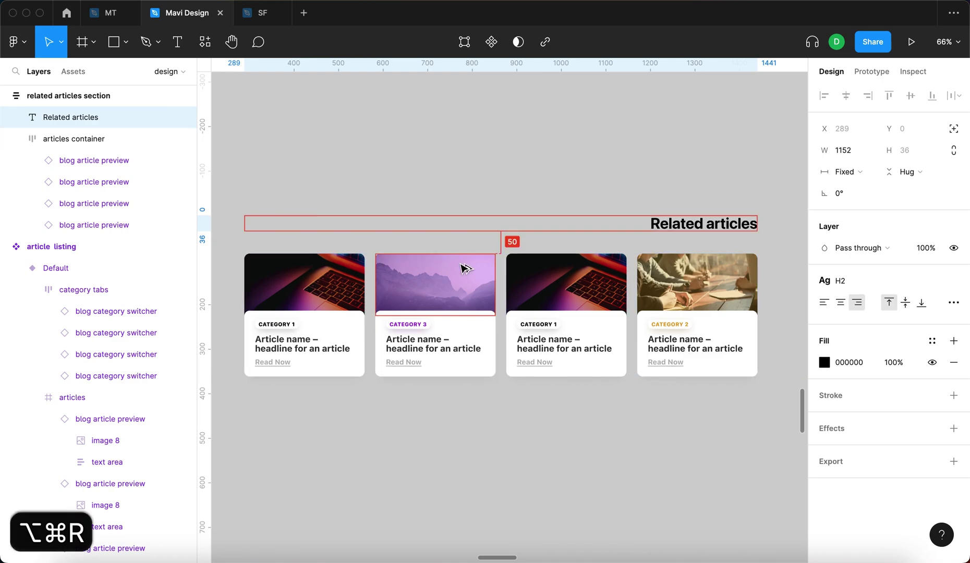
key("alt+super+t")
left_click(478, 236)
left_click(488, 238)
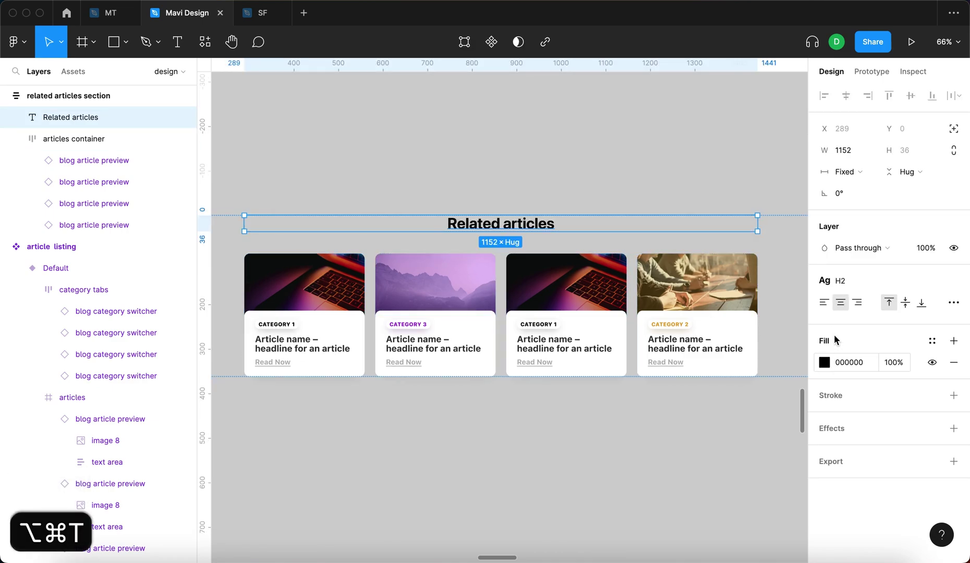
left_click(824, 302)
left_click(858, 302)
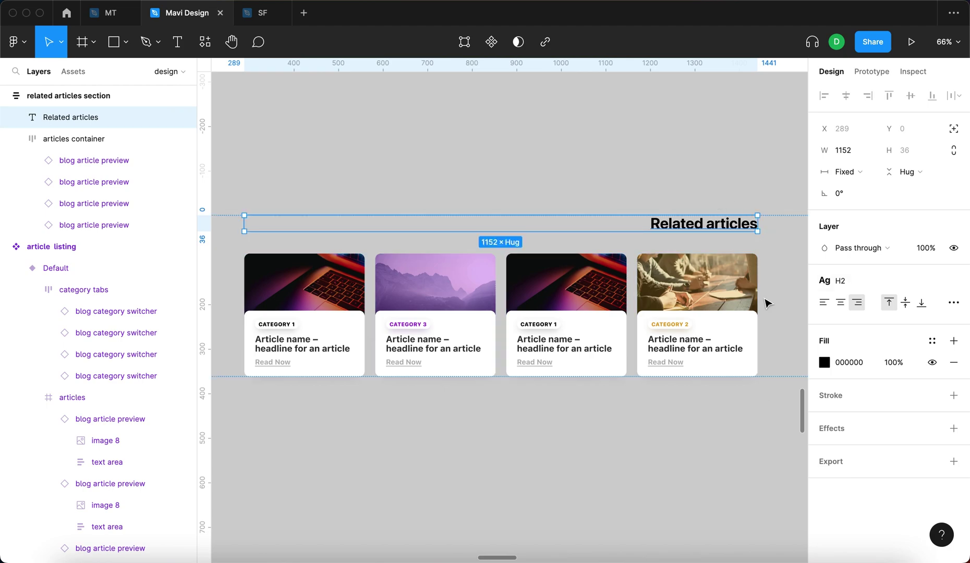
- Center the text of the "Related articles" heading above the article previews
left_click(736, 179)
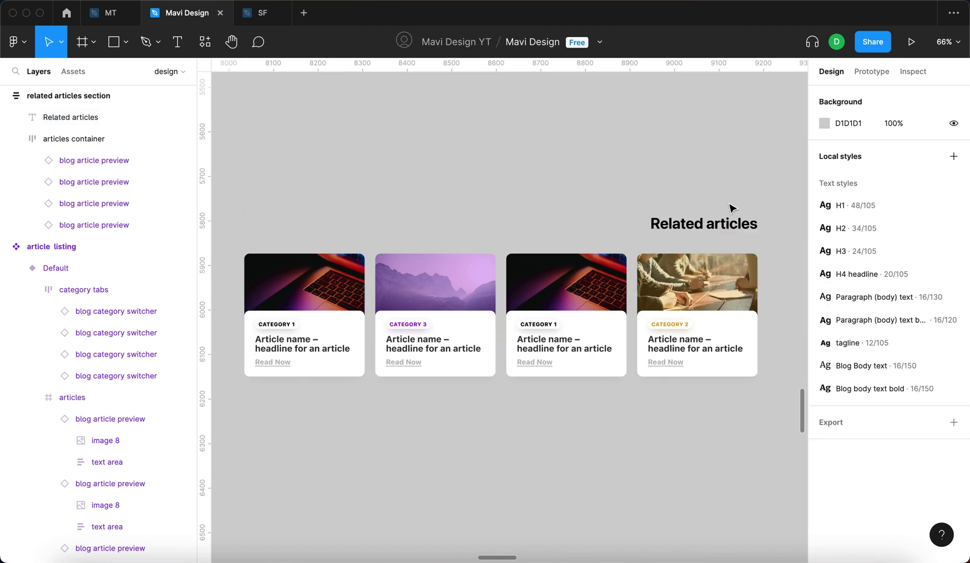
left_click(732, 225)
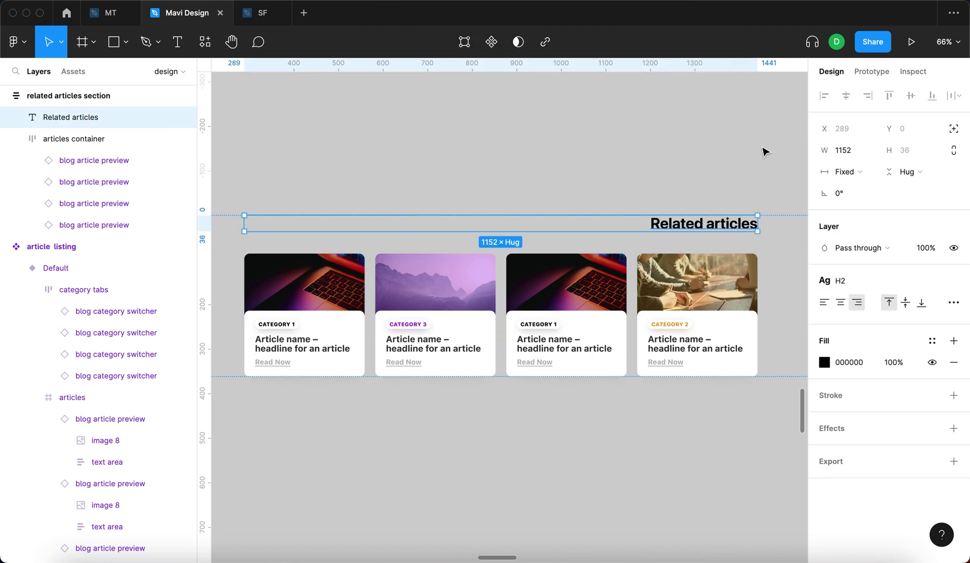
scroll(671, 307, "down", 5)
- Move the 270 × 64 rectangle to X 9203, Y 5195 and the related articles section to X 7743, Y 5641
left_click(671, 308)
left_click(678, 283)
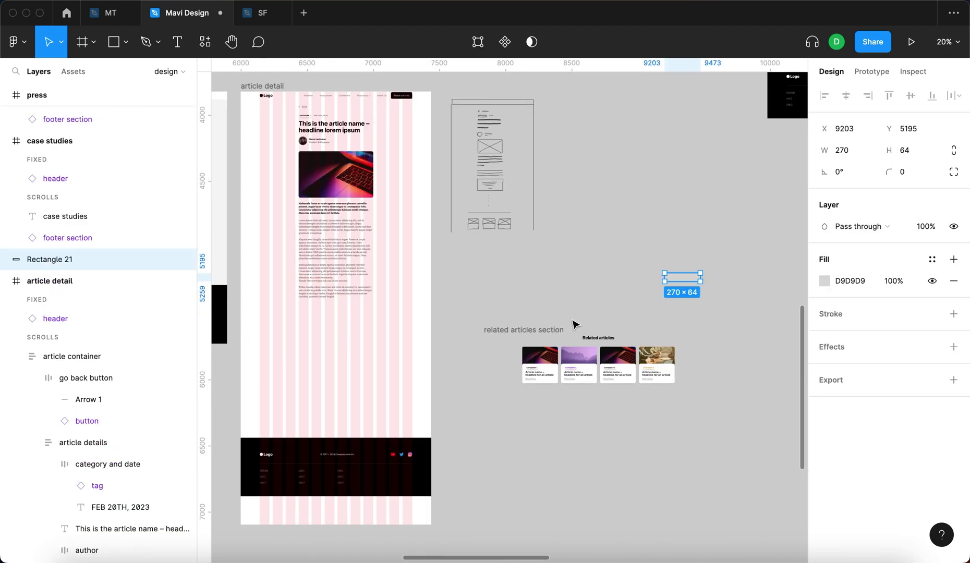
left_click(486, 329)
left_click_drag(522, 328, 511, 325)
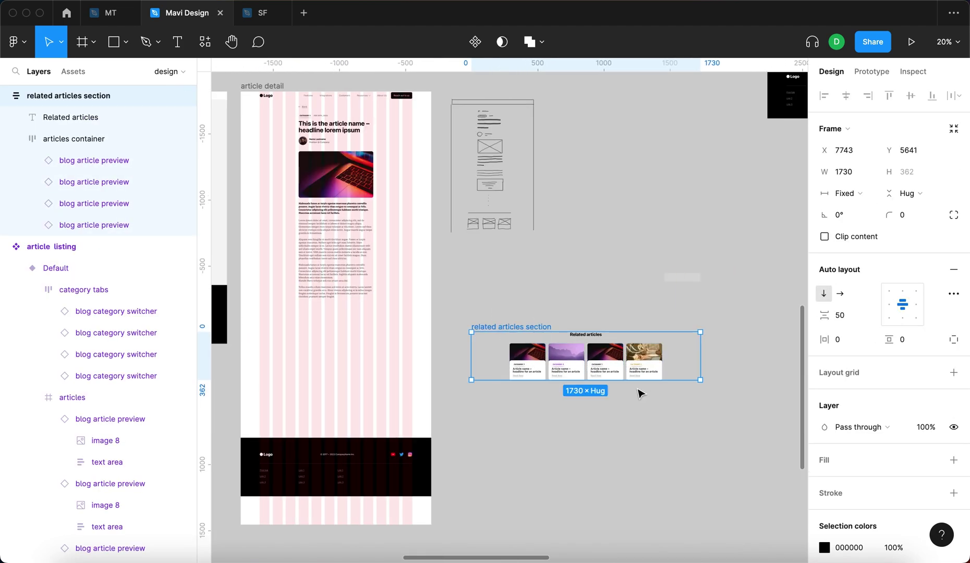
- Set the vertical padding of the related articles section to 96
scroll(617, 393, "up", 2)
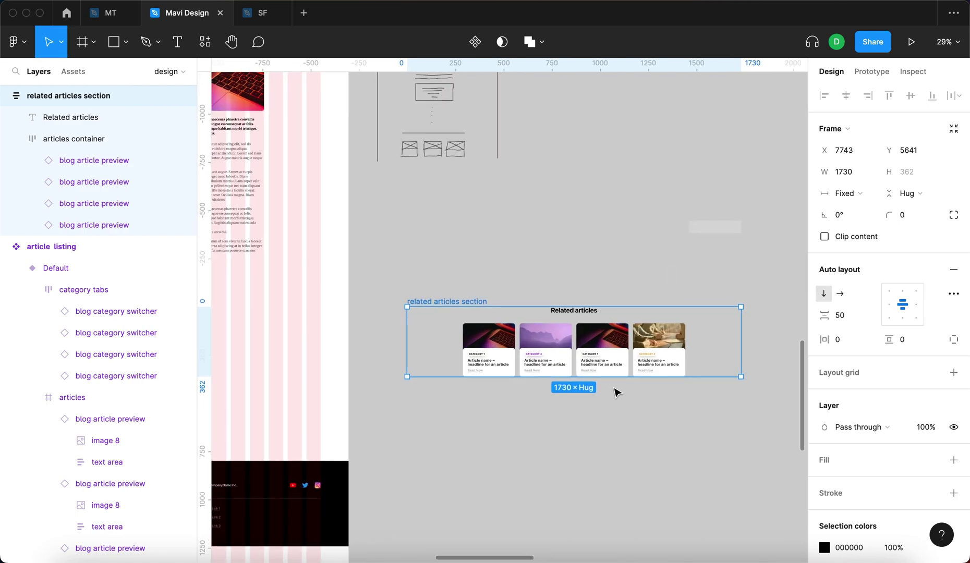
left_click(909, 343)
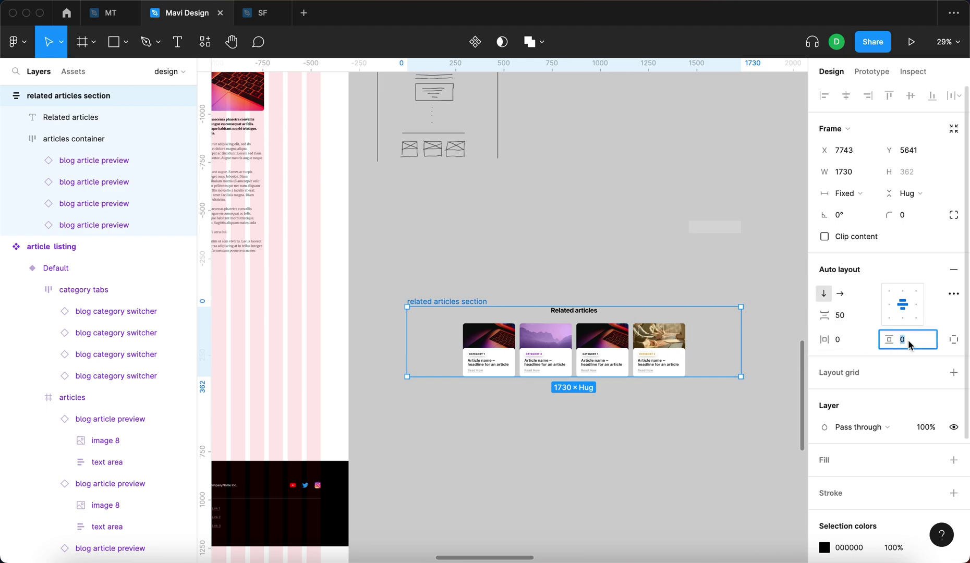
type("96")
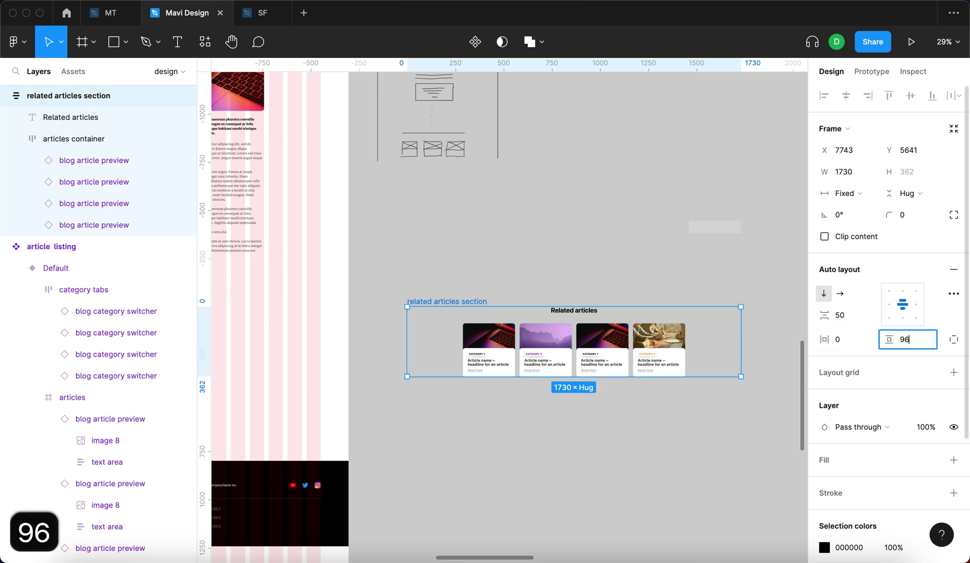
key("Return")
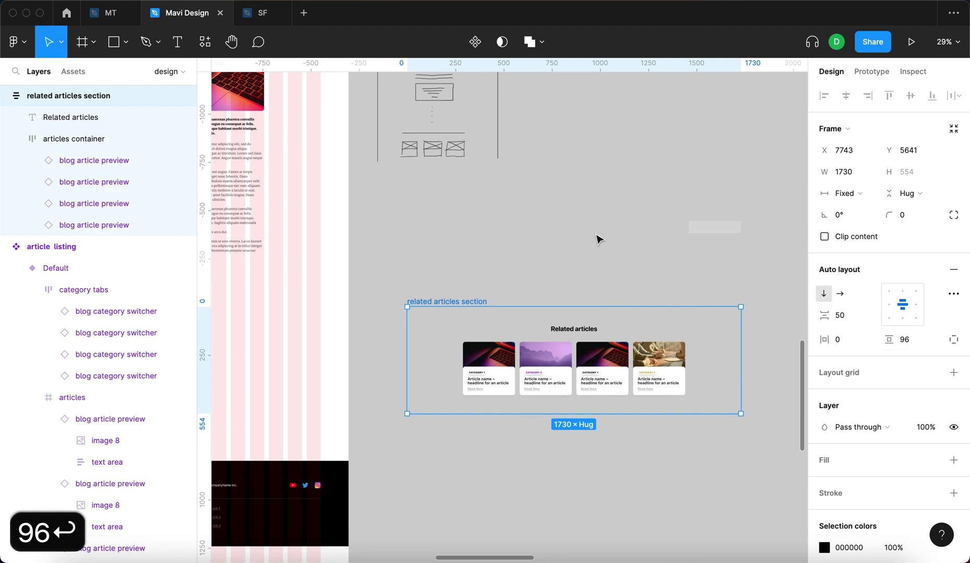
left_click(596, 231)
left_click(732, 338)
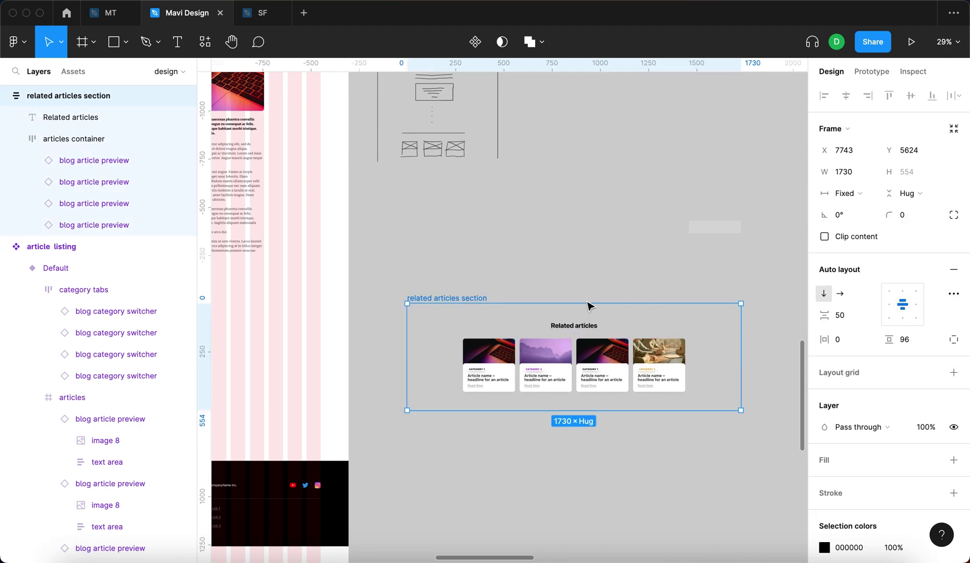
left_click(563, 280)
- Place the related articles section in the article detail page at X 0, Y 1722, below the article text, and resize it to 1440 wide
scroll(555, 291, "down", 5)
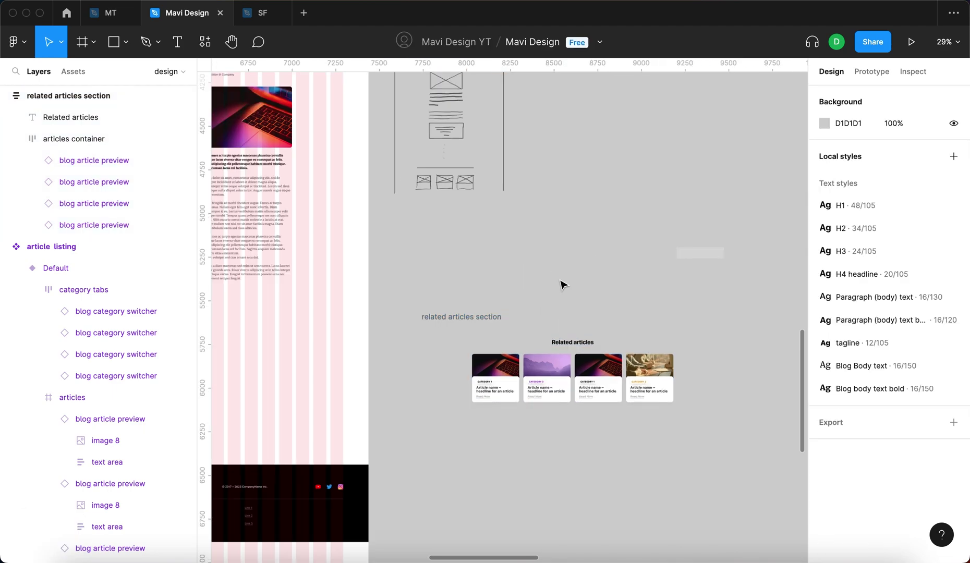
left_click_drag(516, 301, 336, 310)
scroll(340, 313, "up", 5)
left_click_drag(576, 326, 532, 316)
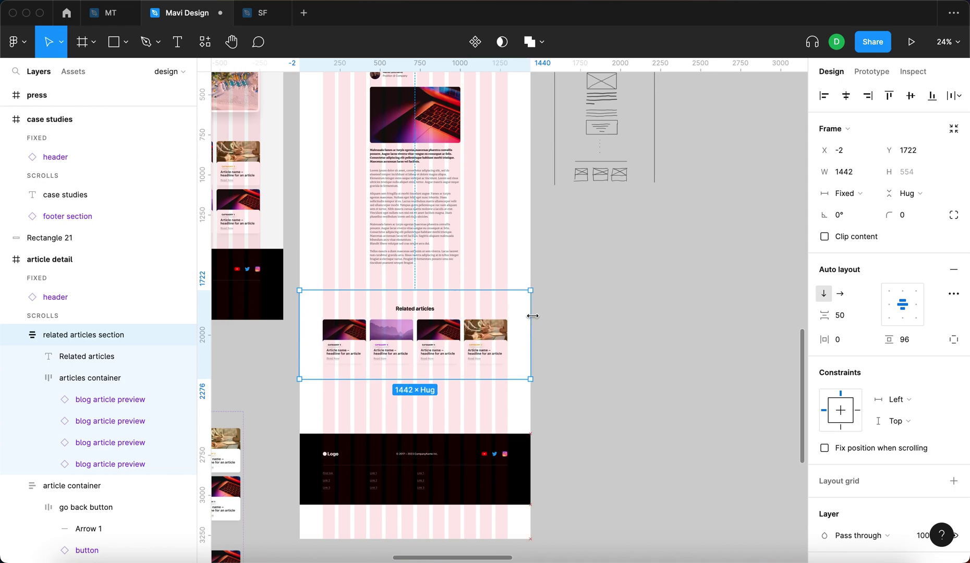
left_click(532, 316)
- Hide the layout grids and examine the related articles section between the article text and the footer
scroll(563, 385, "down", 2)
scroll(563, 385, "up", 10)
left_click(563, 384)
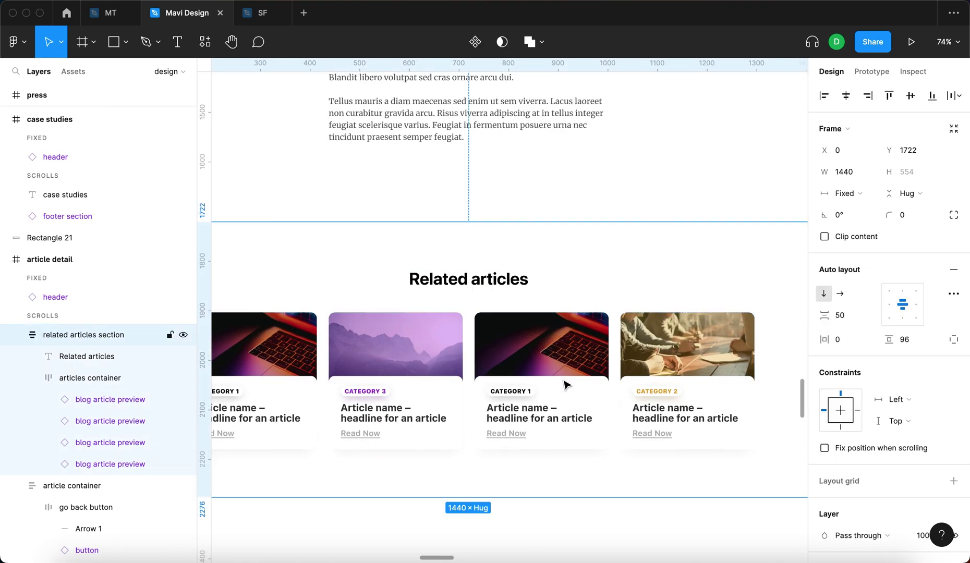
scroll(537, 404, "down", 5)
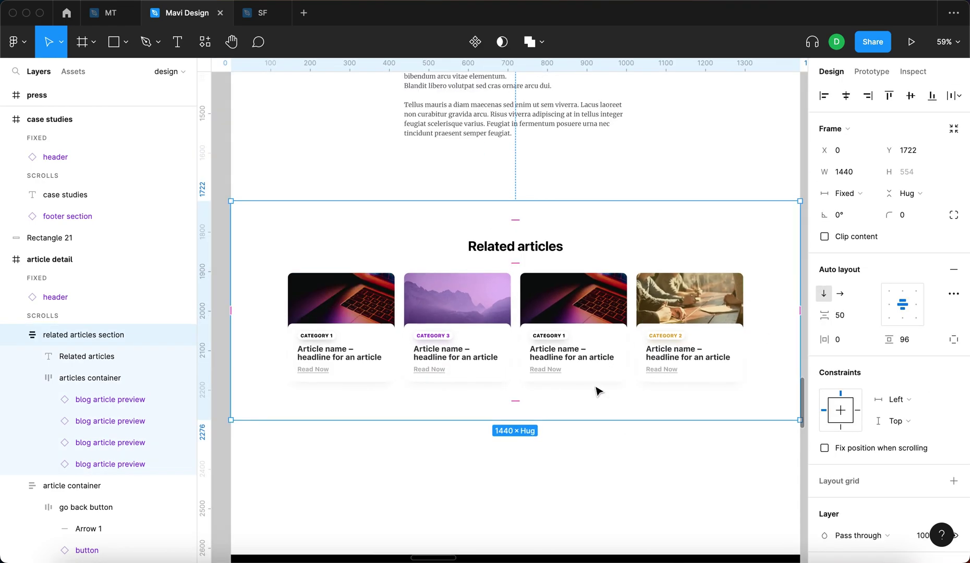
scroll(624, 392, "down", 5)
key("Escape")
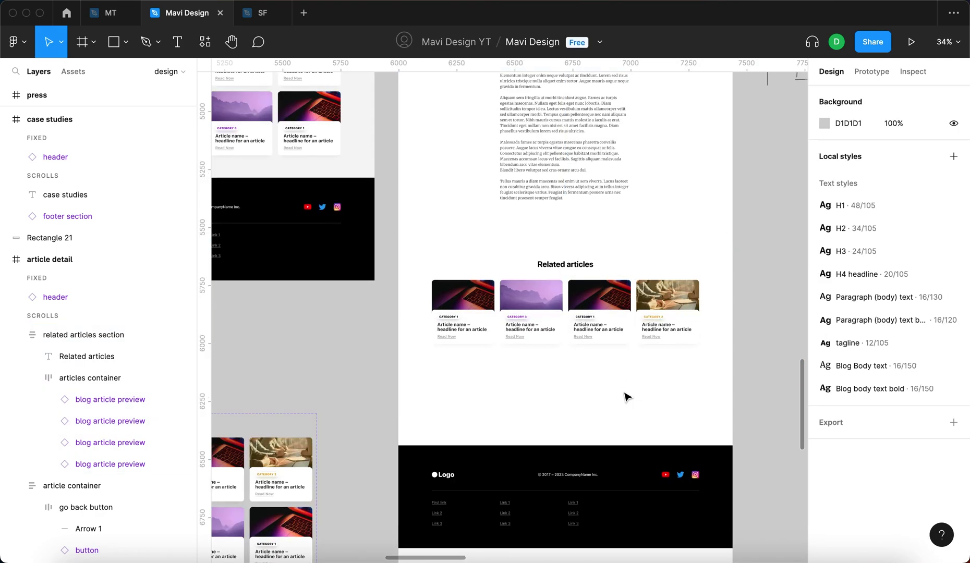
left_click(519, 267)
scroll(501, 282, "up", 10)
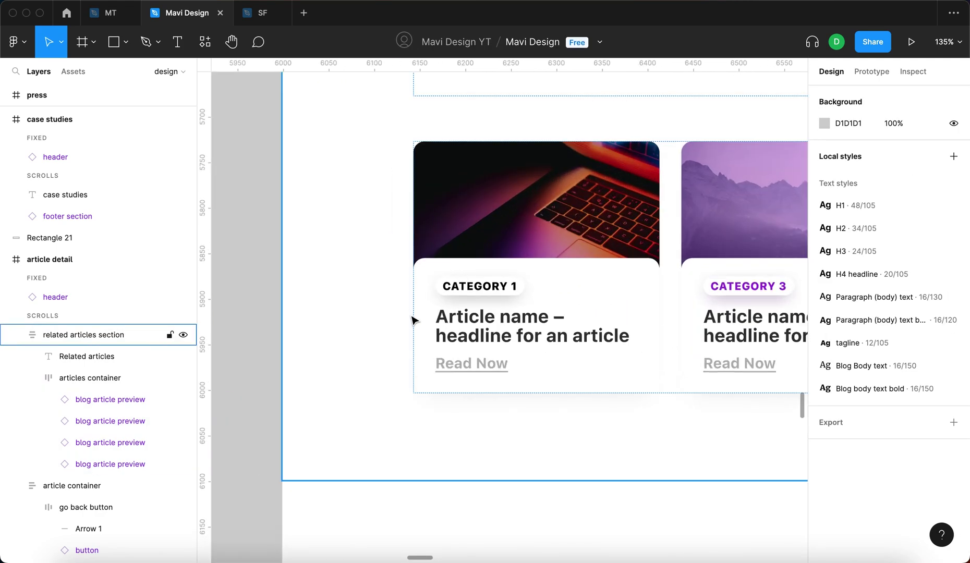
scroll(530, 405, "down", 5)
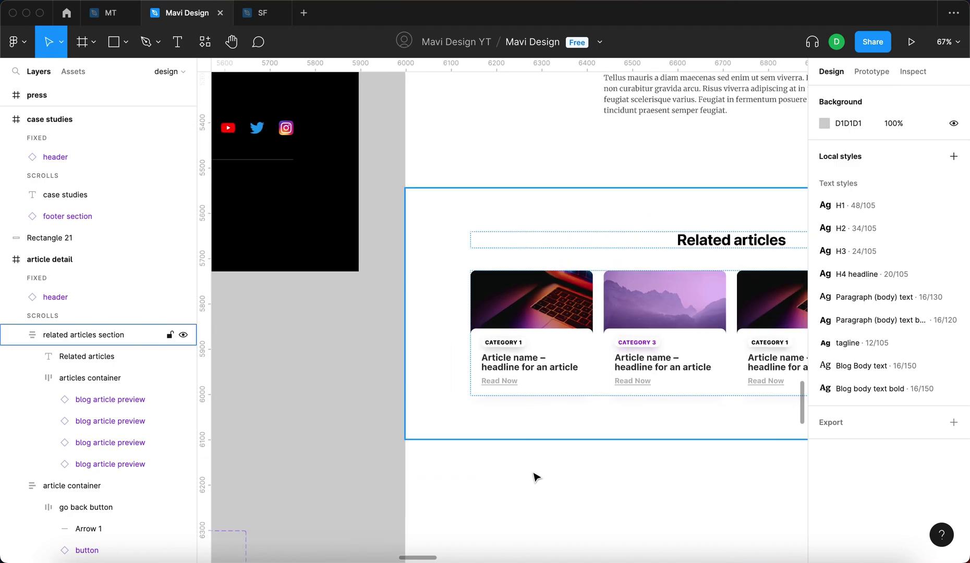
scroll(537, 481, "down", 3)
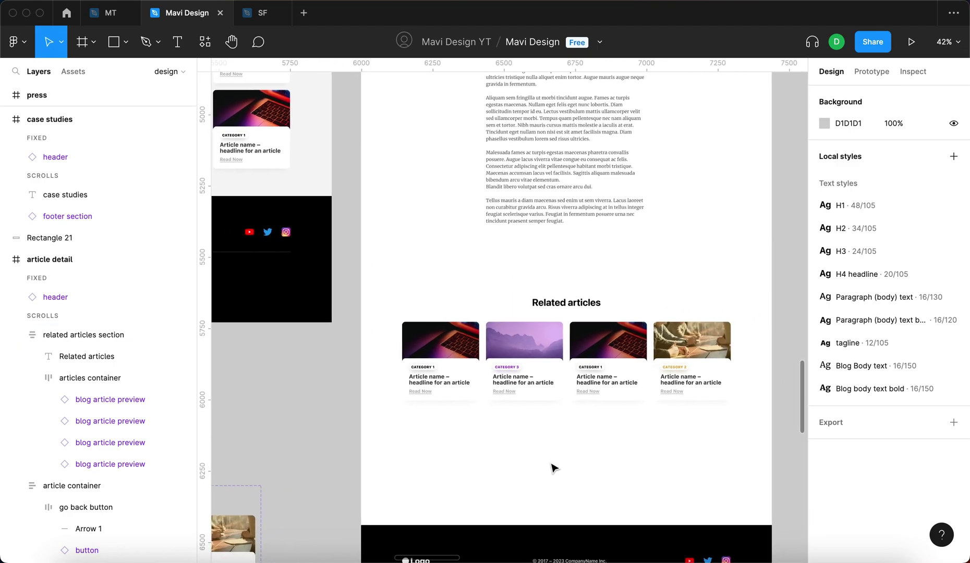
- Compare the related articles section on the article detail page with the article previews on the blog page
left_click(660, 390)
scroll(663, 392, "down", 5)
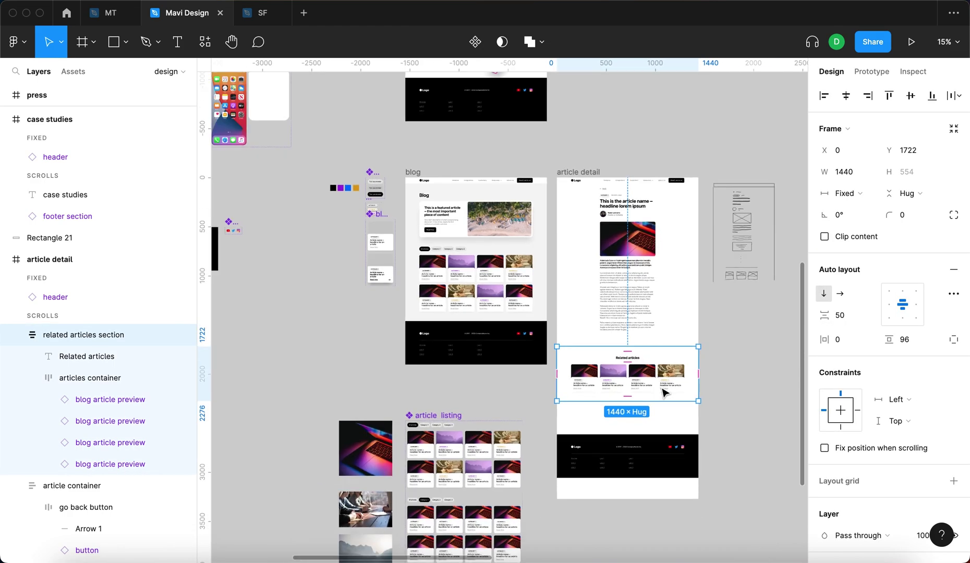
scroll(557, 271, "up", 3)
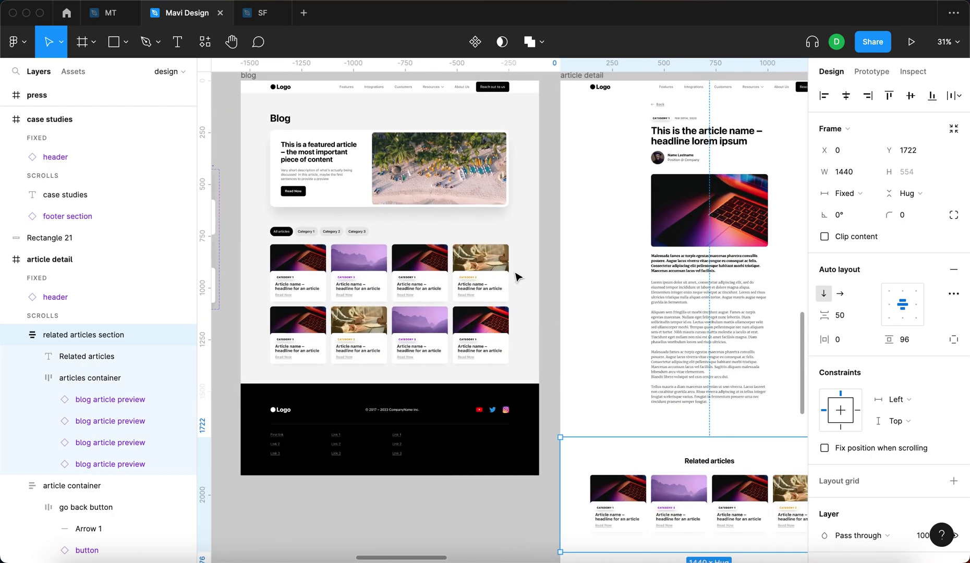
scroll(513, 275, "left", 2)
scroll(516, 274, "left", 1)
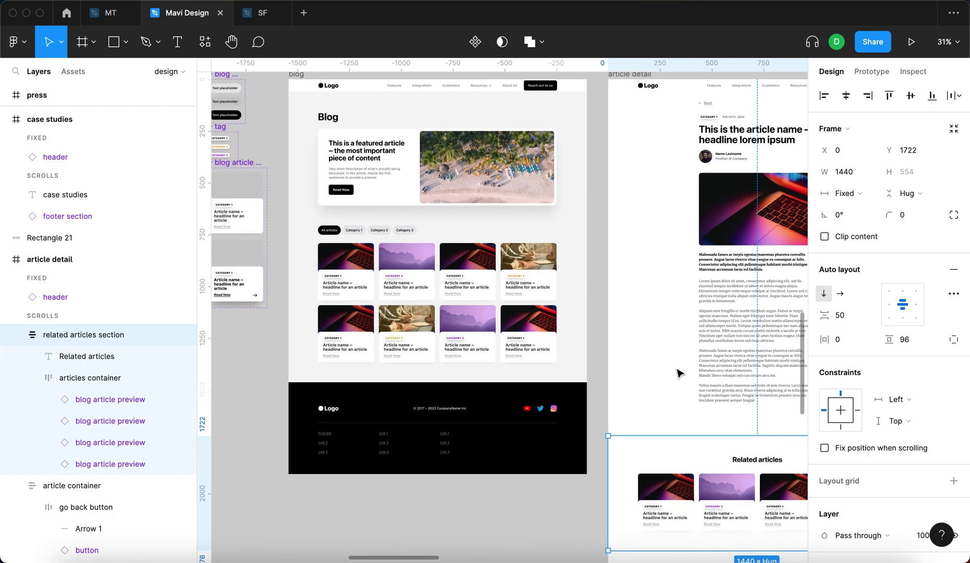
scroll(677, 373, "down", 3)
scroll(678, 374, "right", 5)
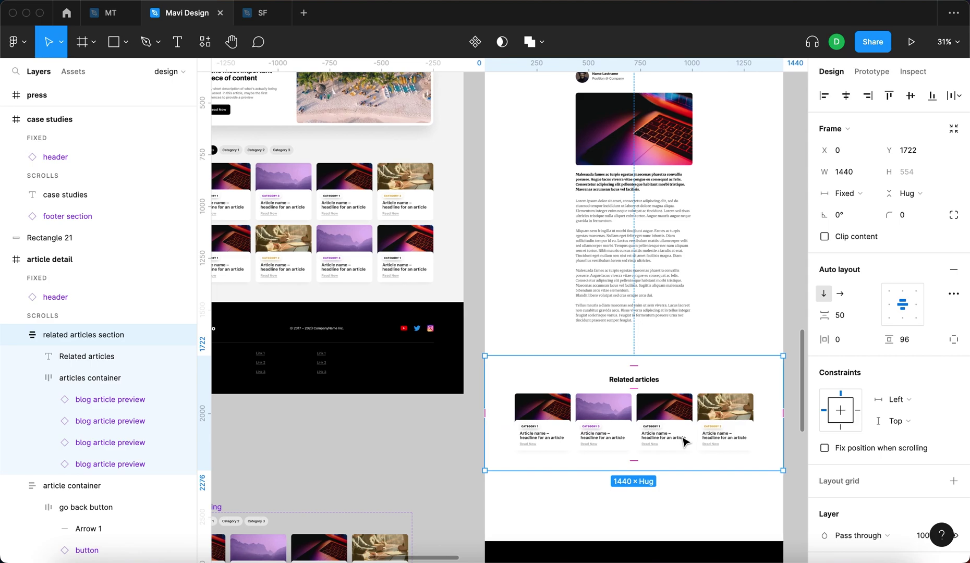
- Fill the related articles section with the light grey F5F5F5 sampled from the blog page's background
key("i")
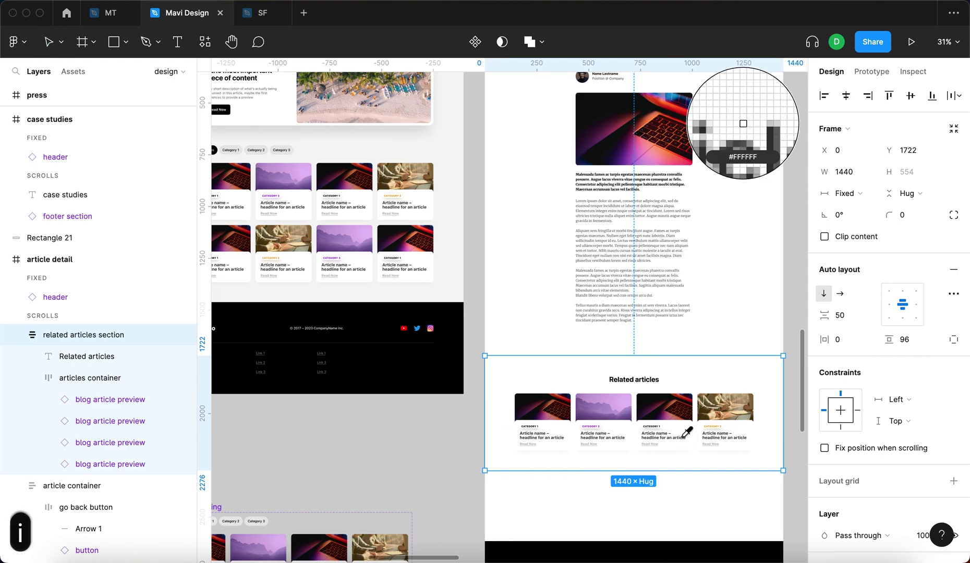
left_click(457, 282)
left_click(401, 454)
scroll(574, 373, "up", 5)
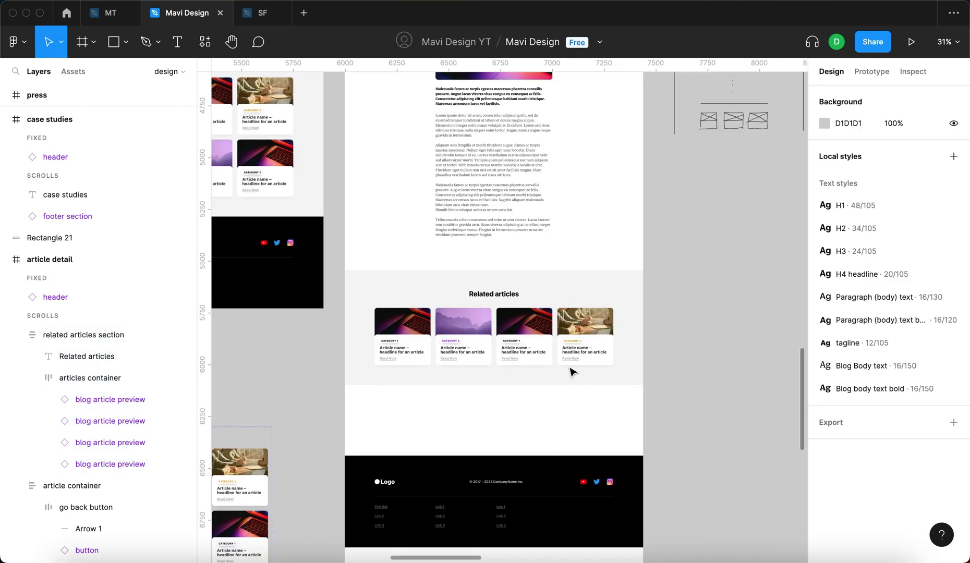
scroll(503, 309, "down", 3)
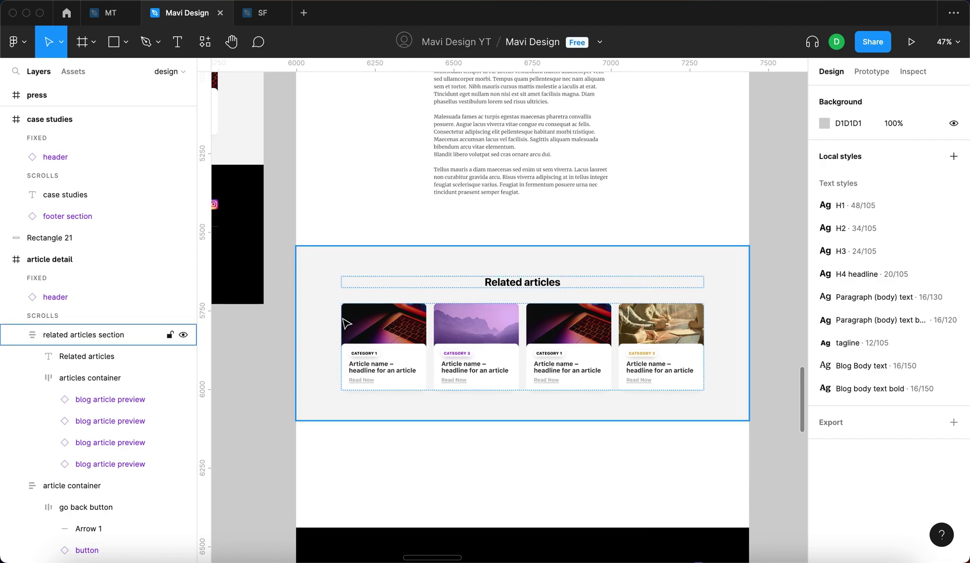
left_click(502, 496)
scroll(537, 450, "right", 3)
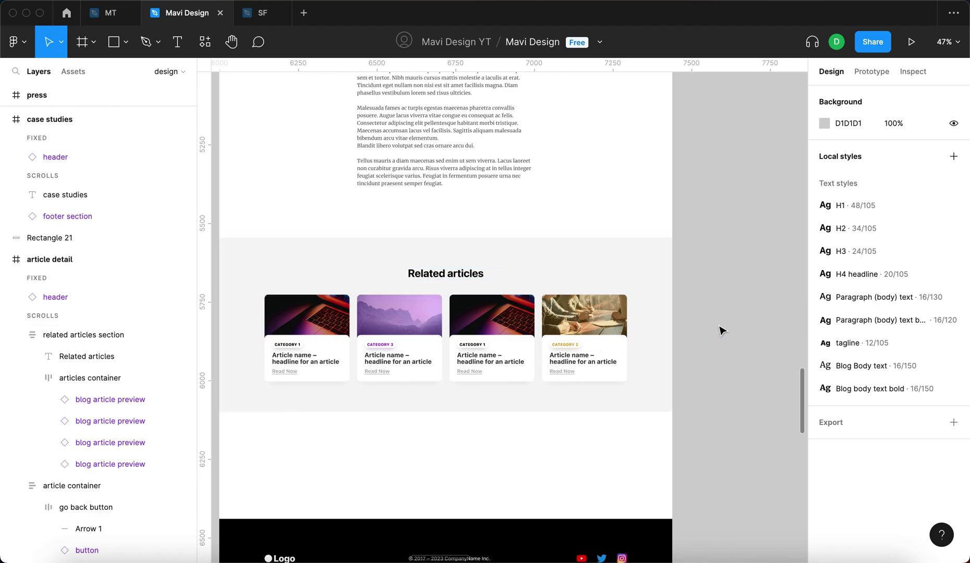
- Set the spacing between the heading and the article previews in the related articles section to 44
left_click(627, 330)
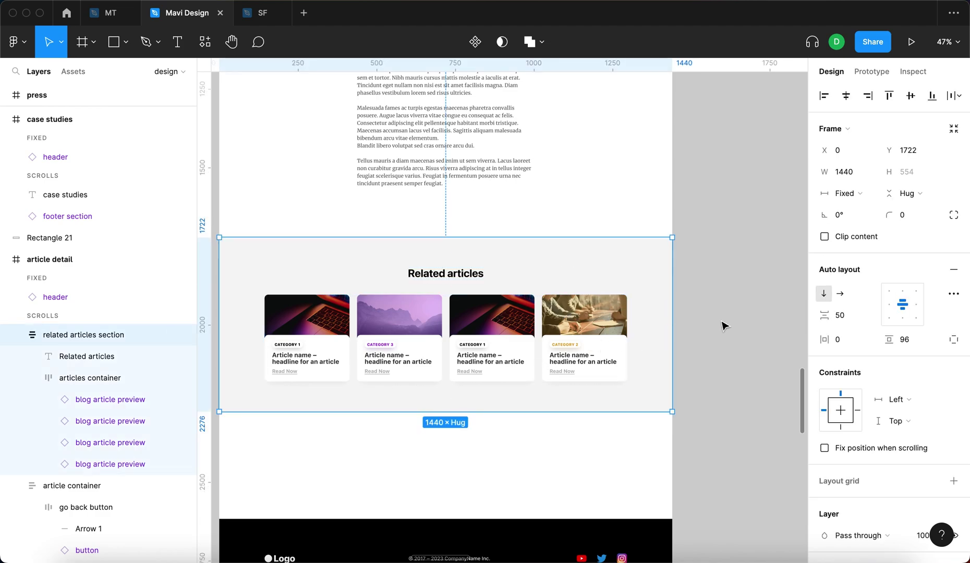
left_click(840, 316)
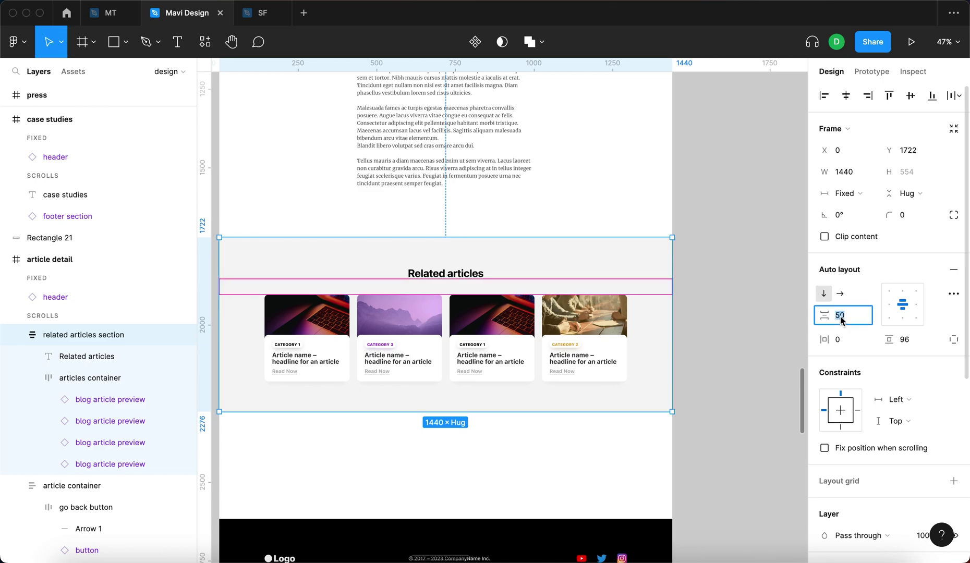
type("44")
key("Return")
left_click(727, 334)
scroll(726, 334, "right", 20)
scroll(727, 334, "down", 15)
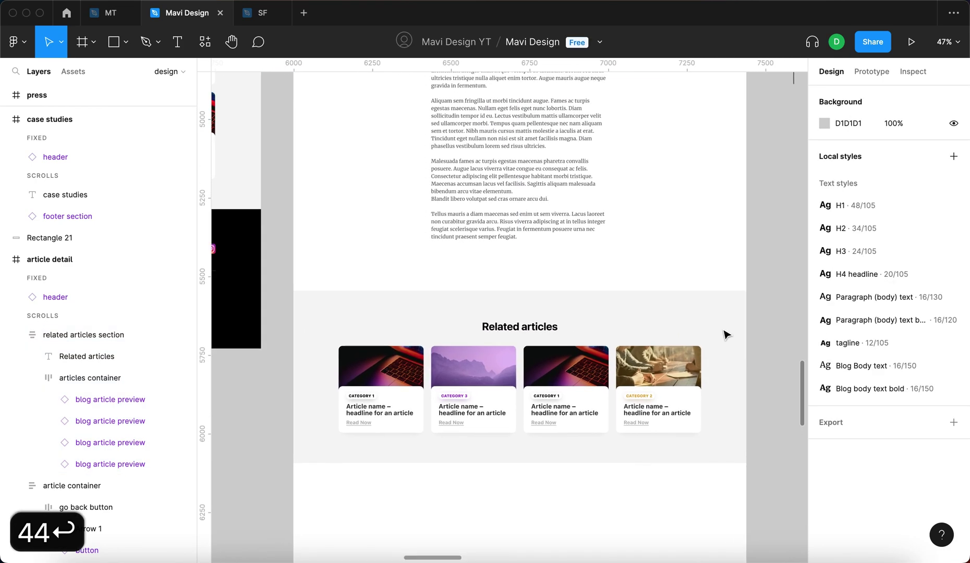
- Set the spacing between the related articles heading and its article previews to 32
scroll(727, 335, "down", 5)
left_click(724, 410)
type("32")
key("Return")
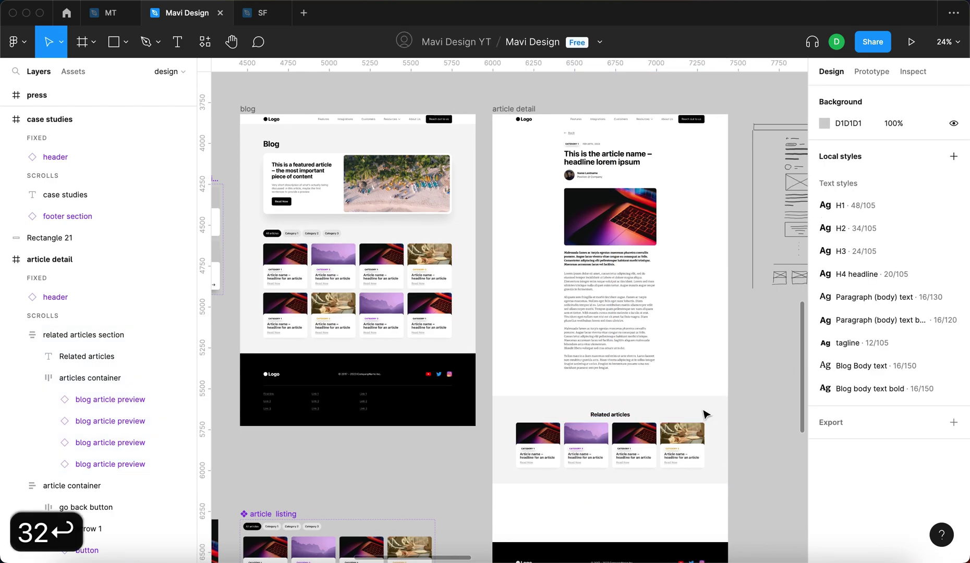
scroll(723, 410, "up", 8)
scroll(636, 438, "down", 3)
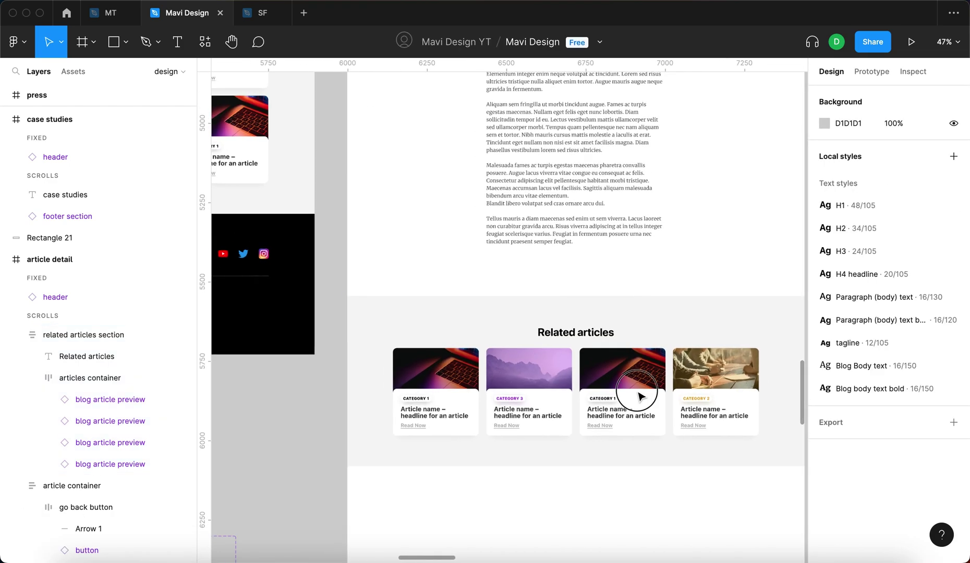
- Set the vertical spacing between the heading and the previews in the related articles section to 40
left_click(641, 397)
left_click(846, 315)
type("40")
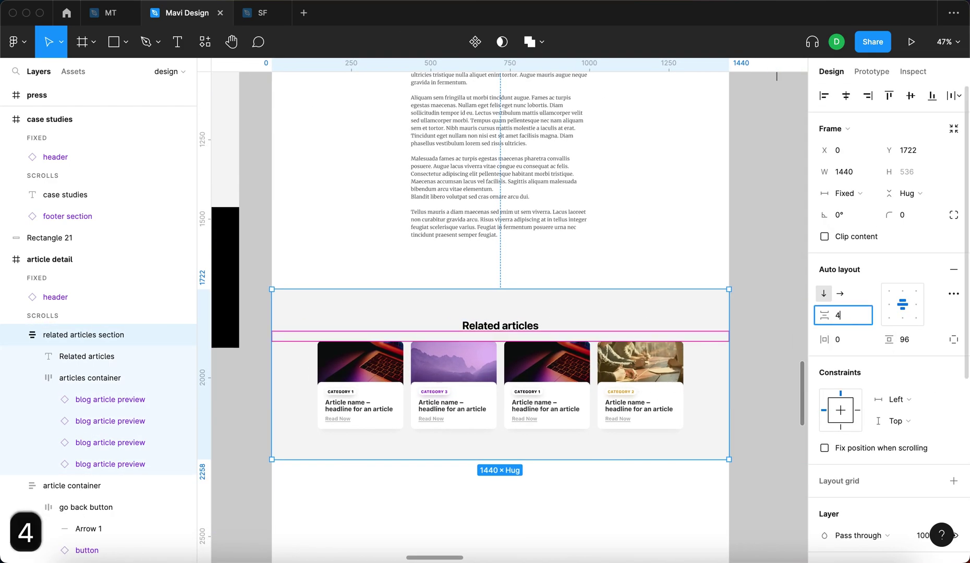
key("Return")
left_click(761, 342)
left_click(589, 392)
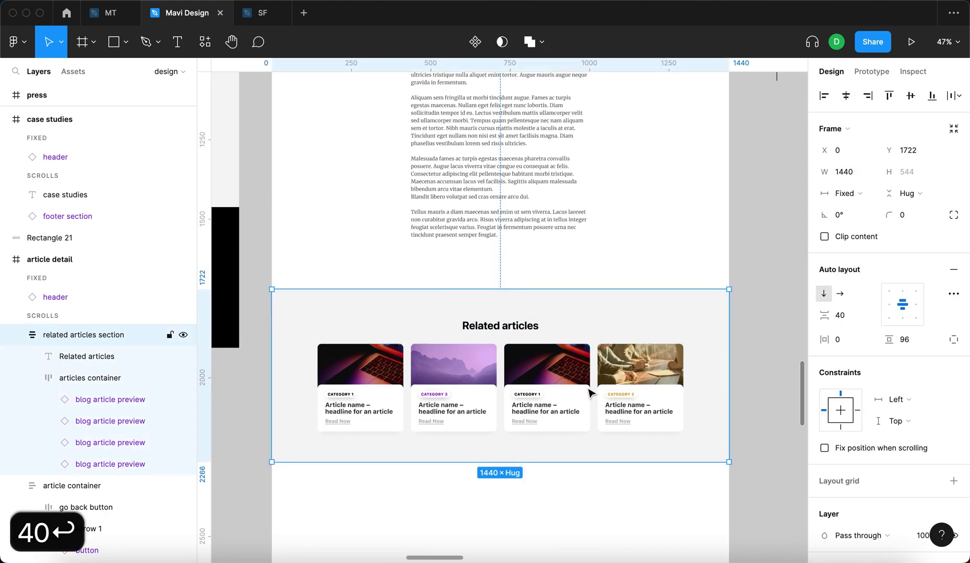
scroll(543, 313, "down", 6)
left_click(543, 228)
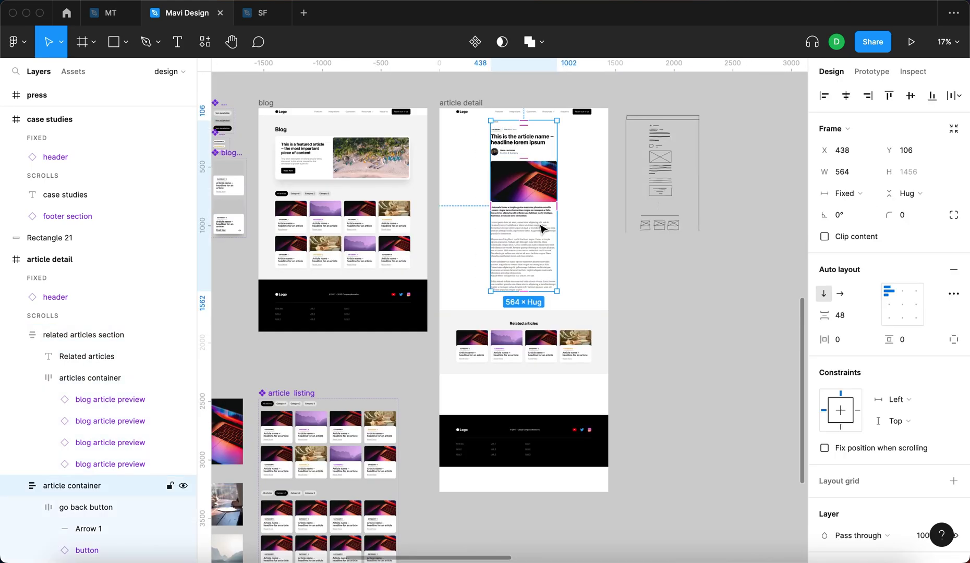
key("Escape")
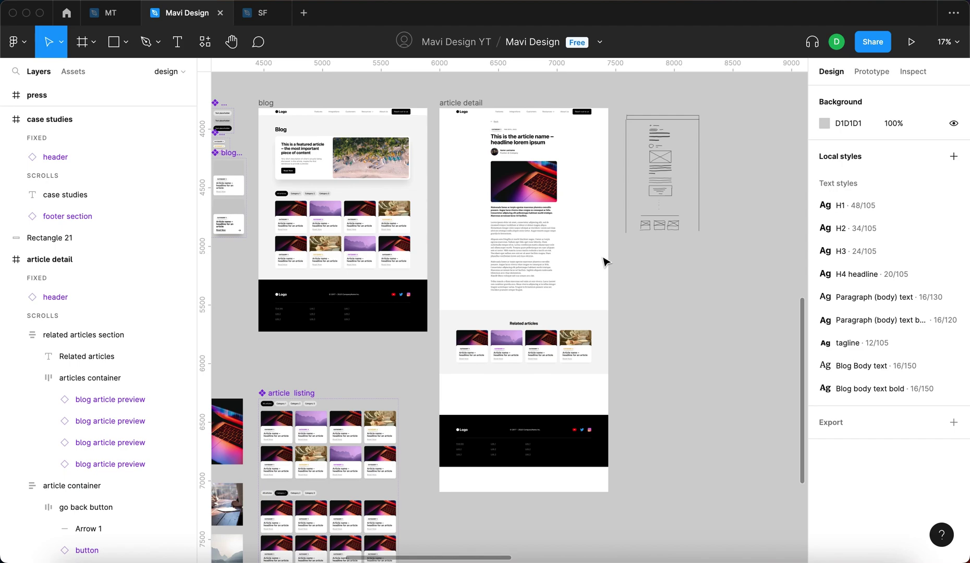
scroll(589, 253, "up", 2)
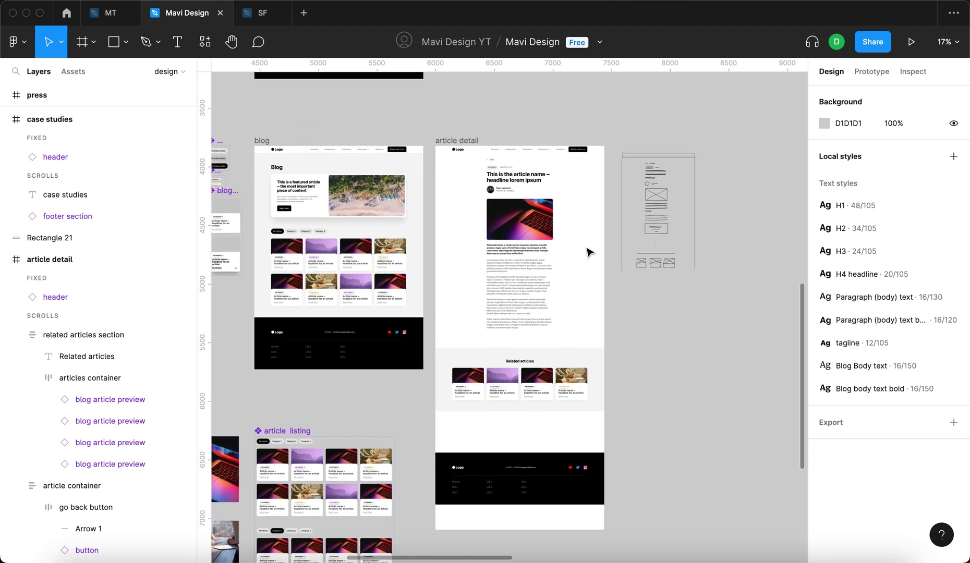
left_click(545, 254)
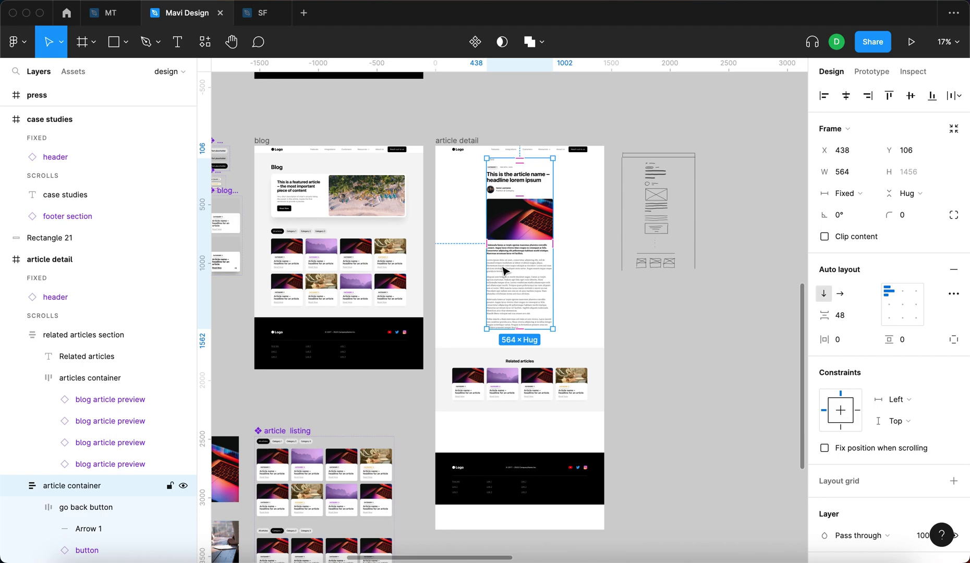
left_click(542, 446)
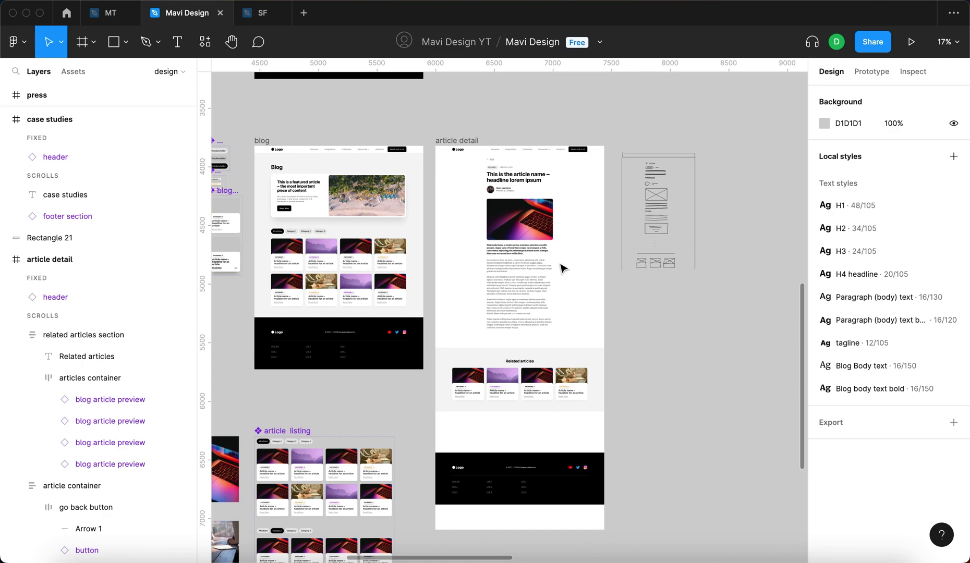
- Wrap the article container in an auto layout frame, resize that frame to 1440 wide and centre its content
left_click(545, 275)
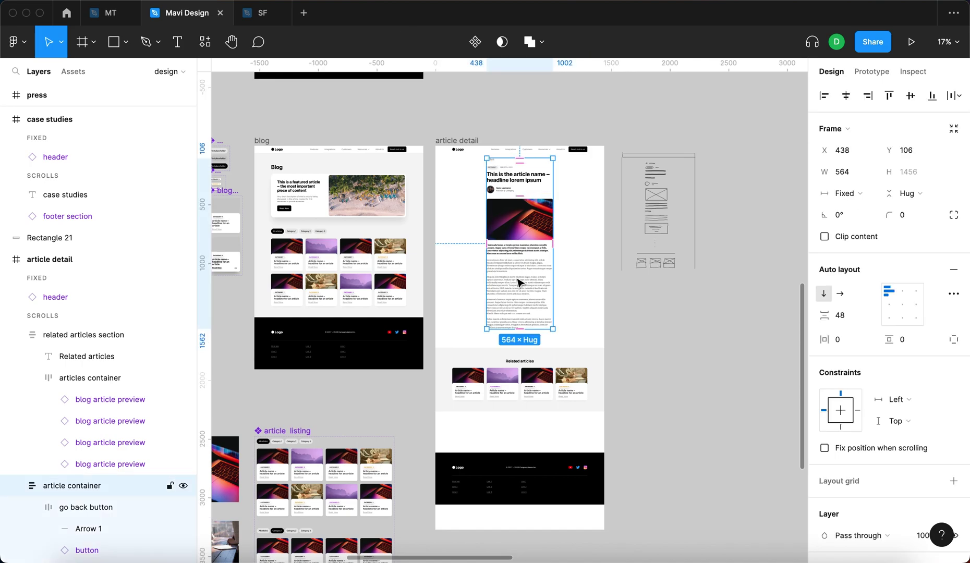
scroll(519, 282, "up", 3)
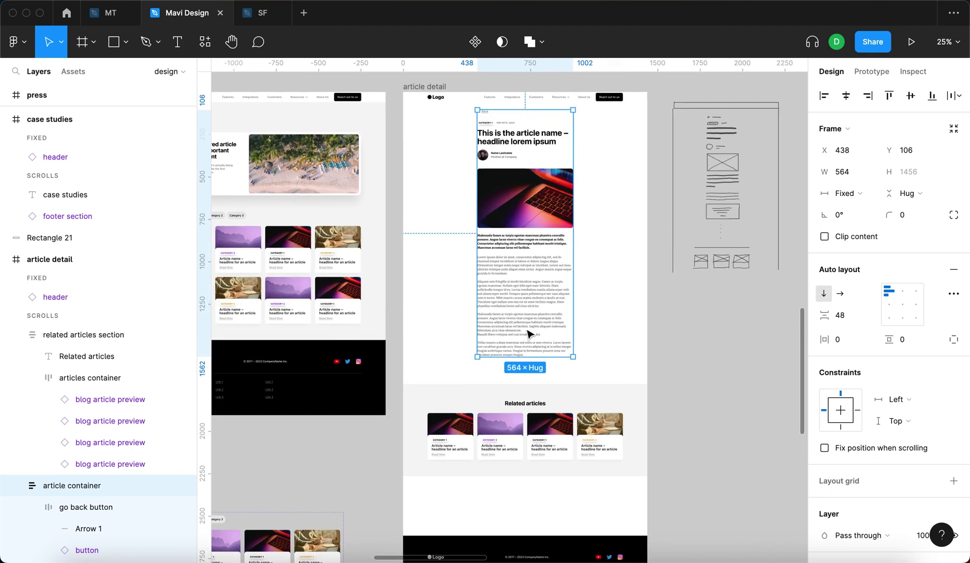
key("shift+a")
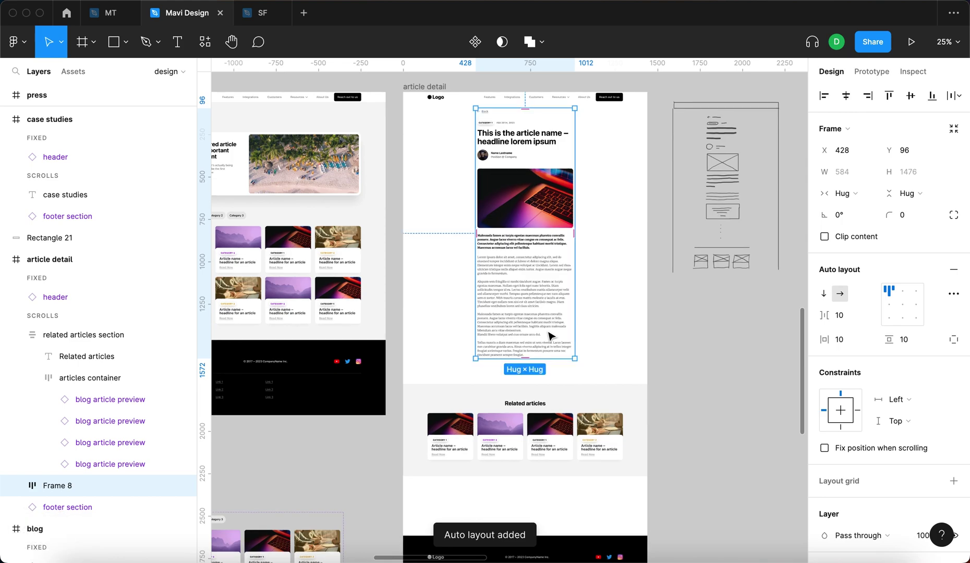
left_click_drag(576, 273, 646, 275)
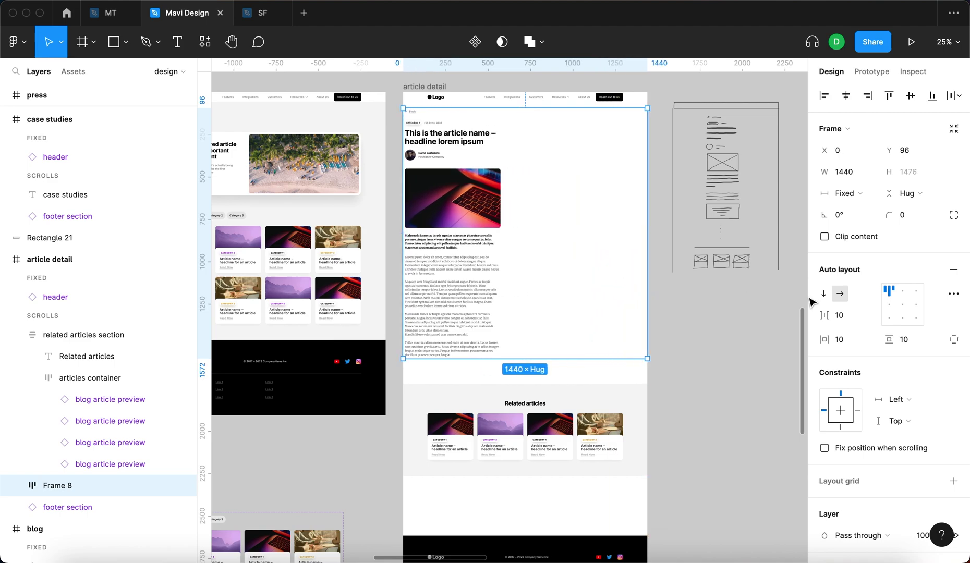
left_click(903, 306)
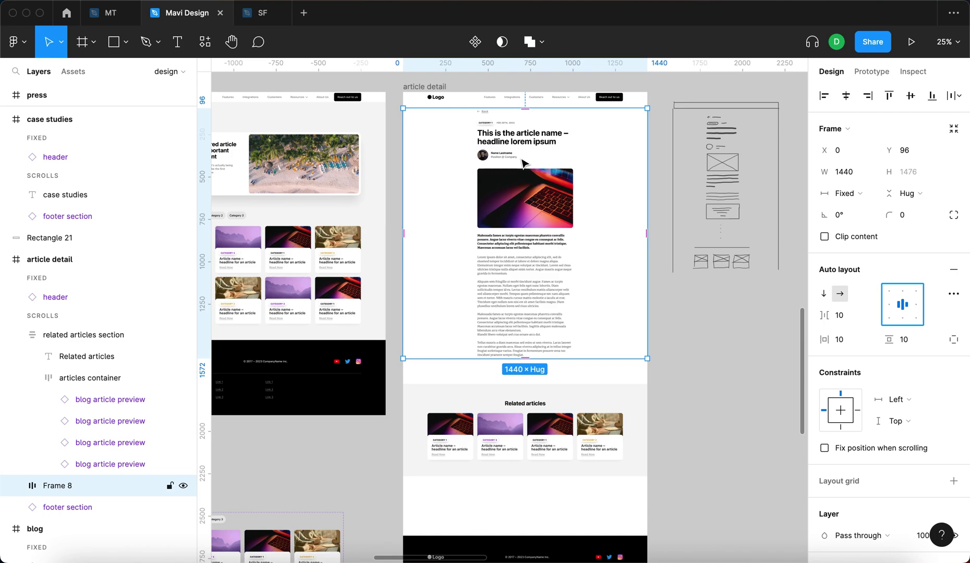
key("Escape")
left_click(580, 269)
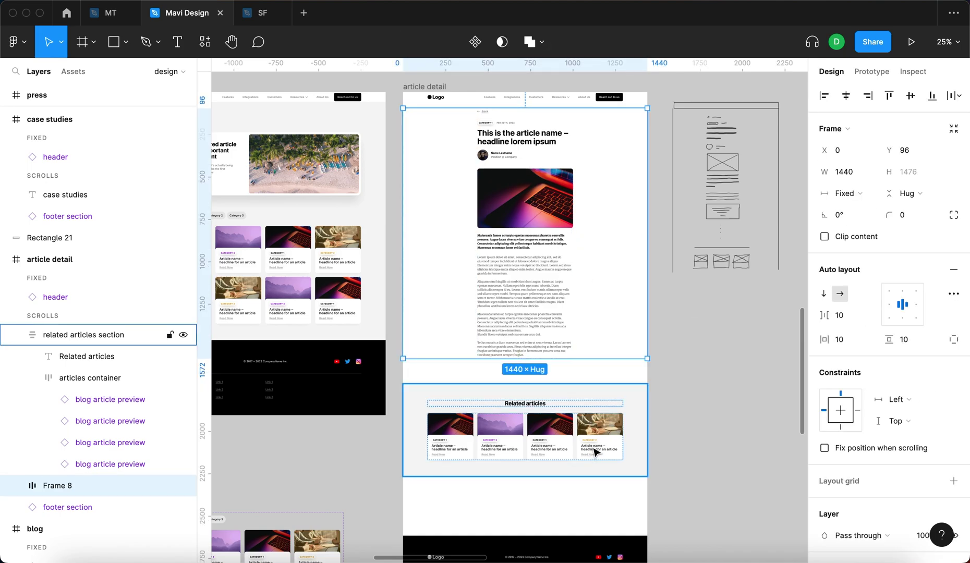
- Rename the frame wrapped around the article container as "content section"
key("super+r")
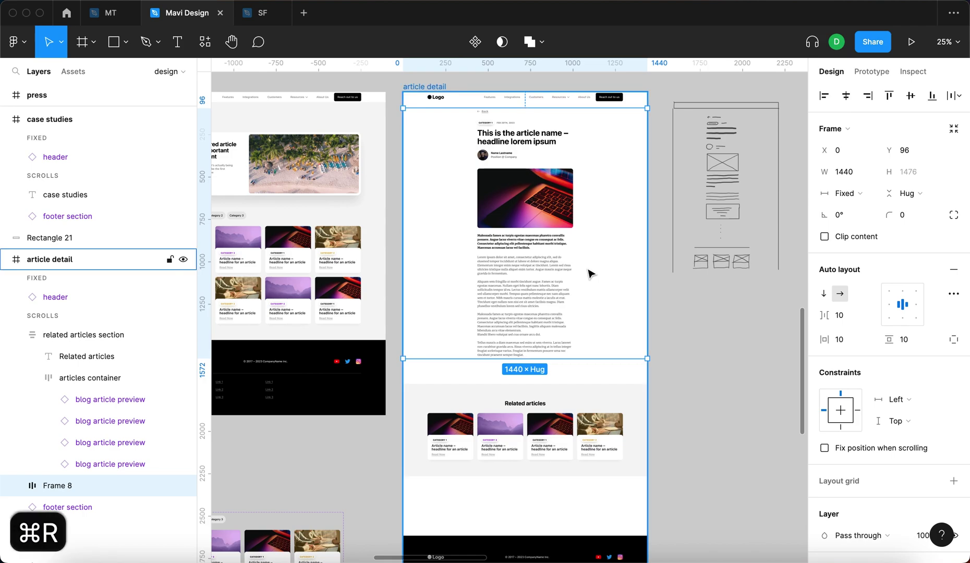
type("article ")
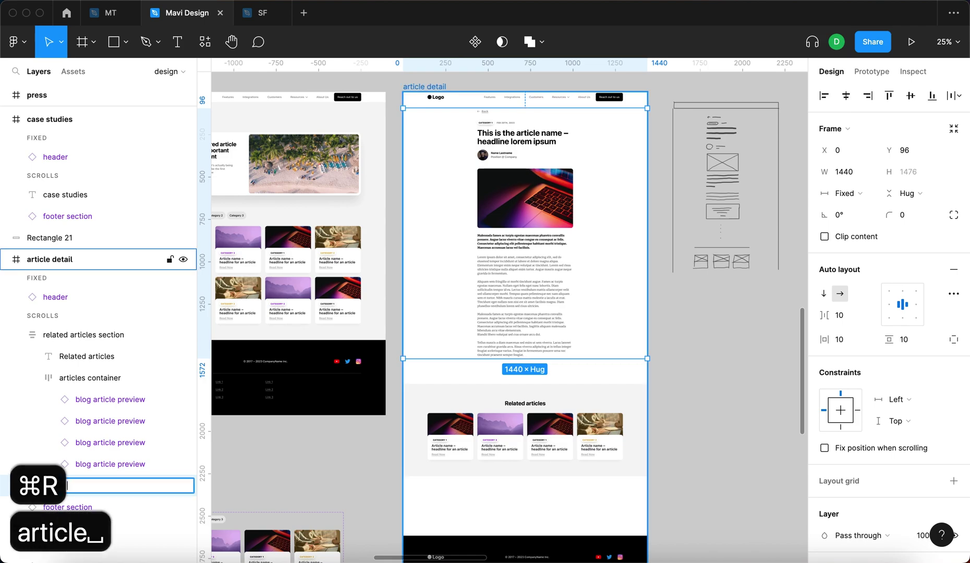
type("section")
key("super+a")
type("content section")
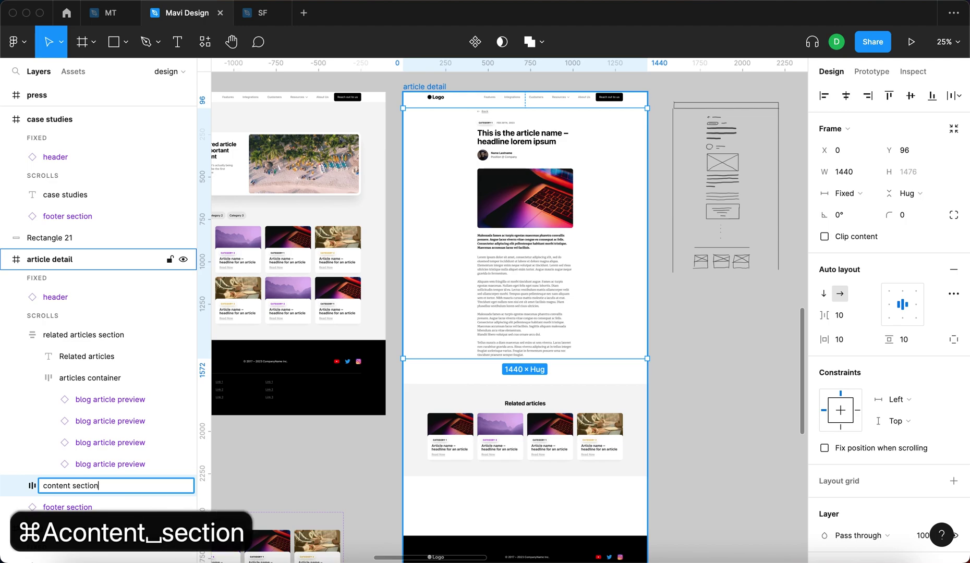
key("Return")
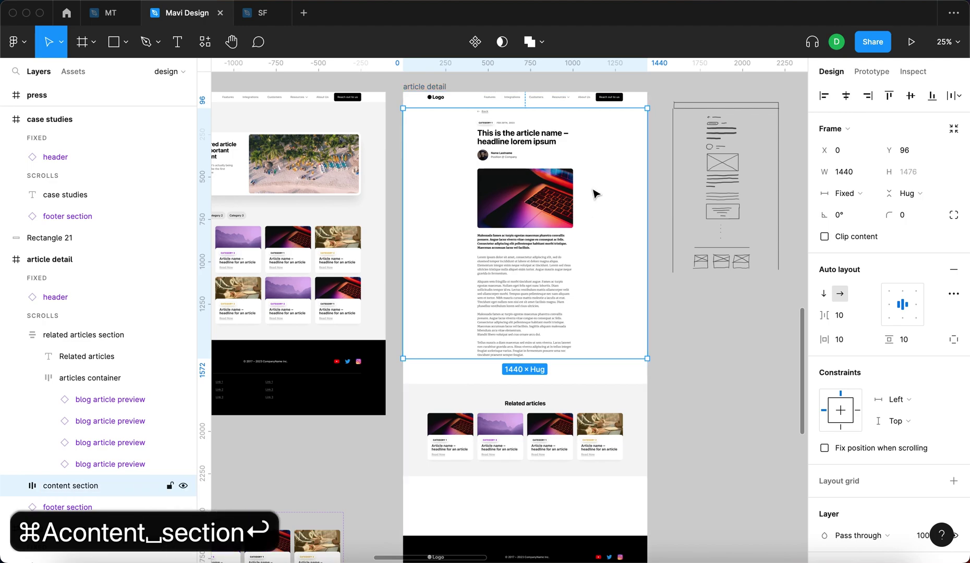
- Group the content section and the related articles section in a vertical auto layout frame with spacing 0
left_click(84, 334)
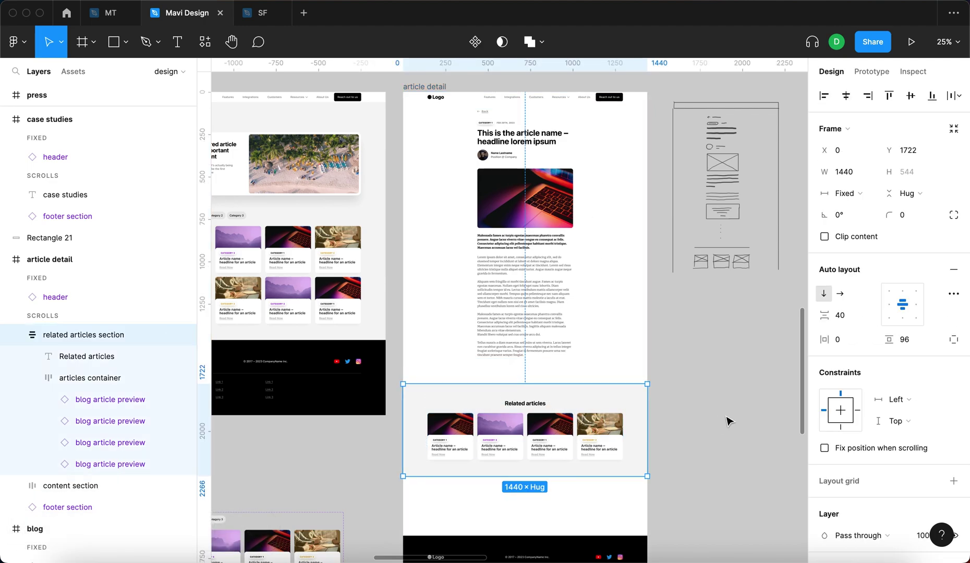
left_click(629, 326, "shift")
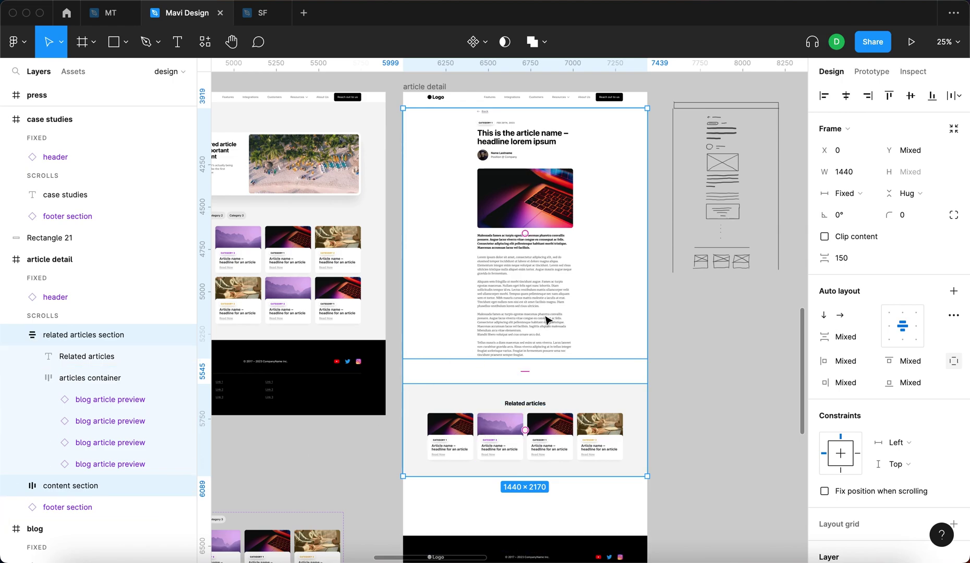
key("shift+a")
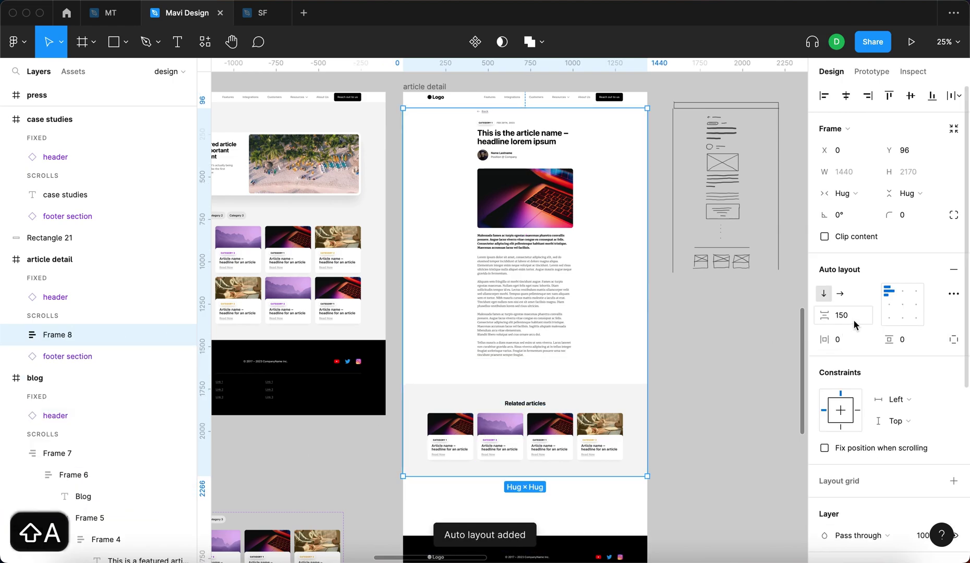
left_click(853, 316)
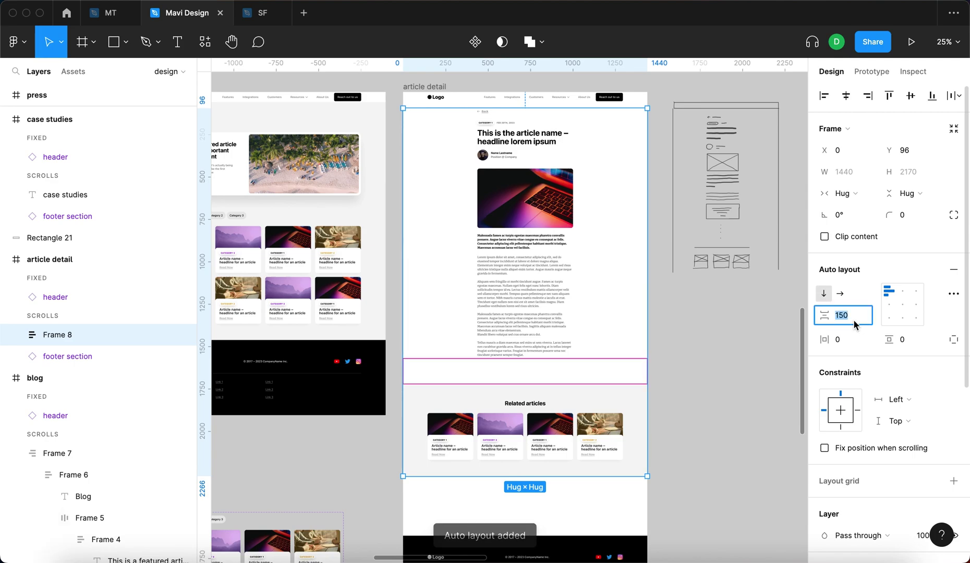
type("0")
key("Return")
key("Return")
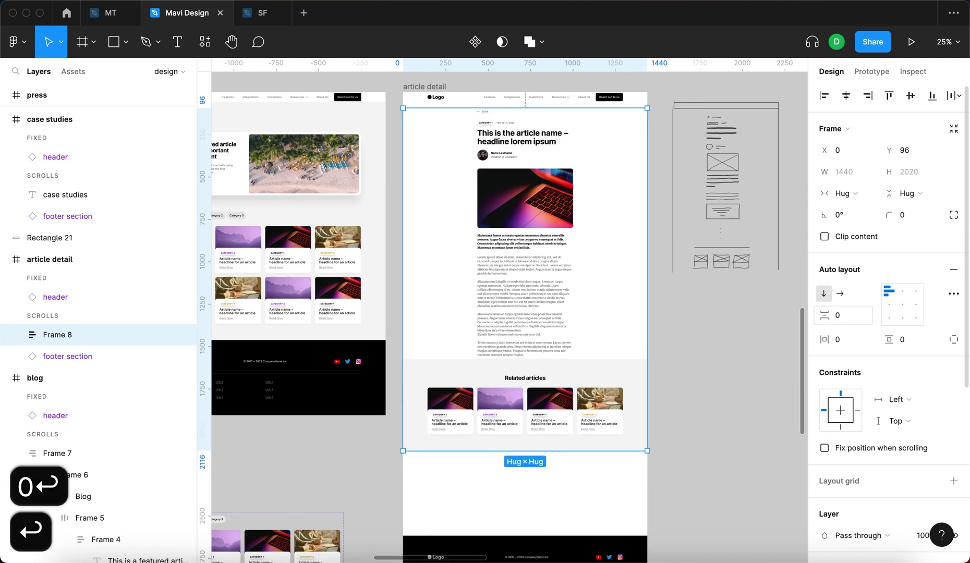
- Make both sections fill the width of their shared auto layout frame and resize that frame to 1440 wide
left_click(97, 334)
left_click(835, 316)
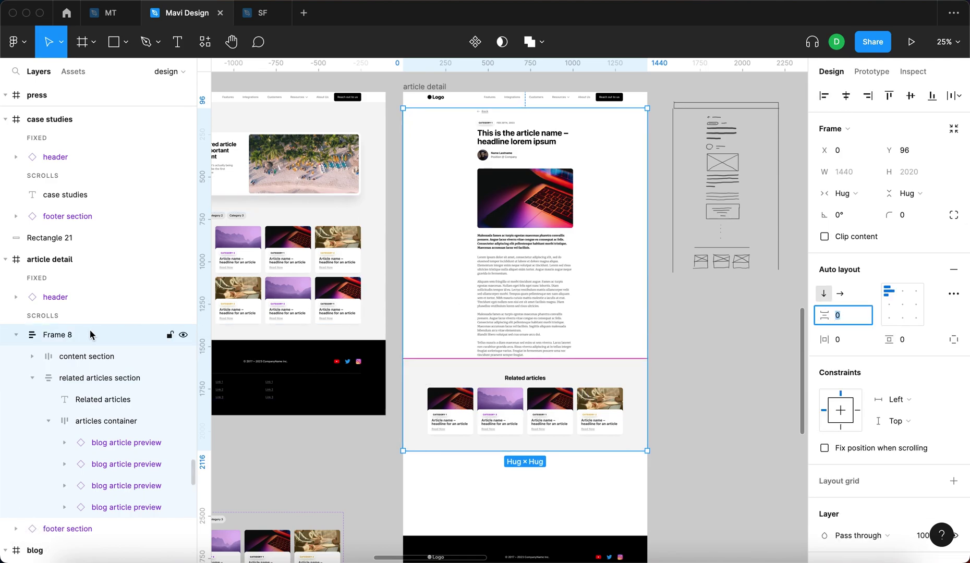
key("Return")
key("Return")
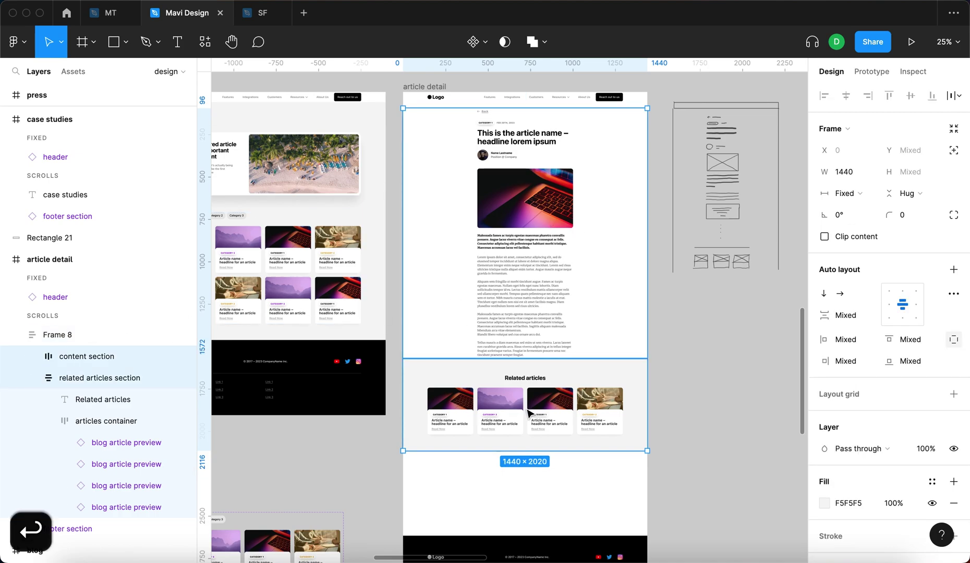
left_click(845, 193)
left_click(845, 223)
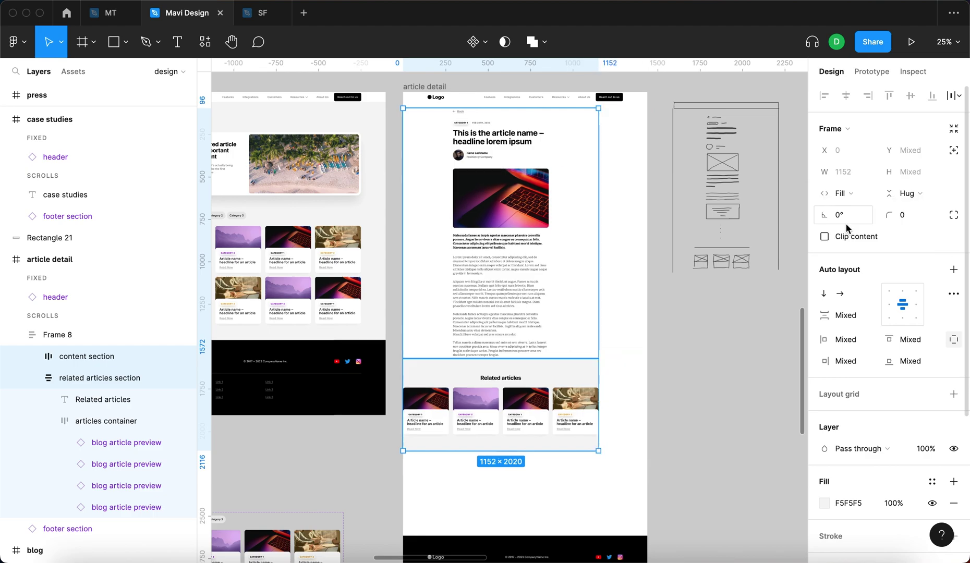
left_click(745, 351)
left_click_drag(600, 274, 647, 278)
- Rename the frame holding the content and related articles sections as "main autolayout"
double_click(65, 337)
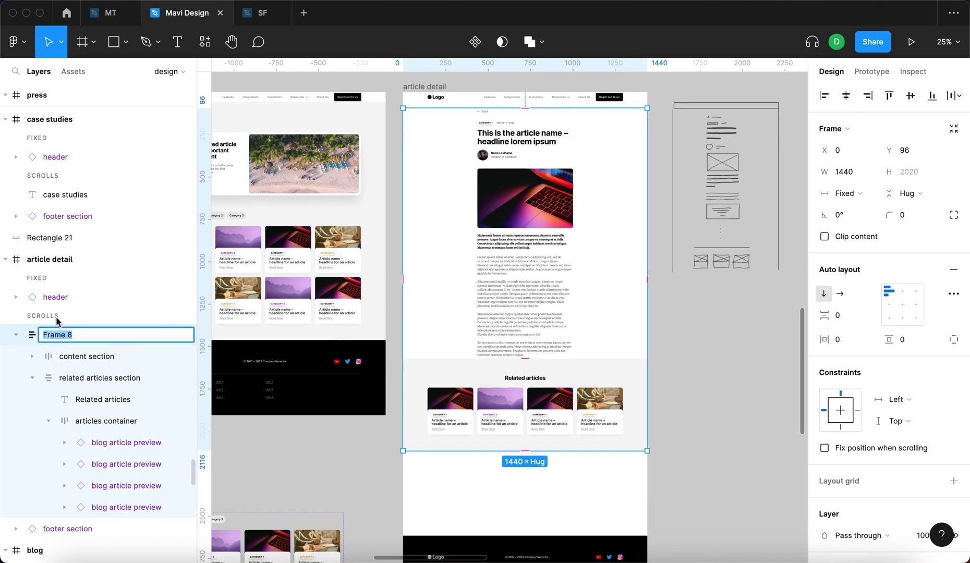
type("page contents")
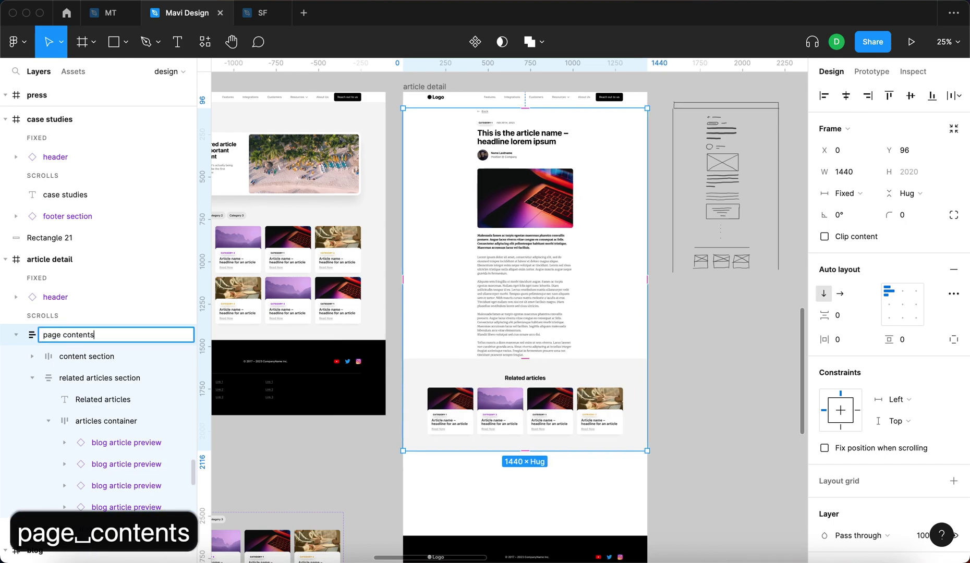
key("super+a")
type("master auto")
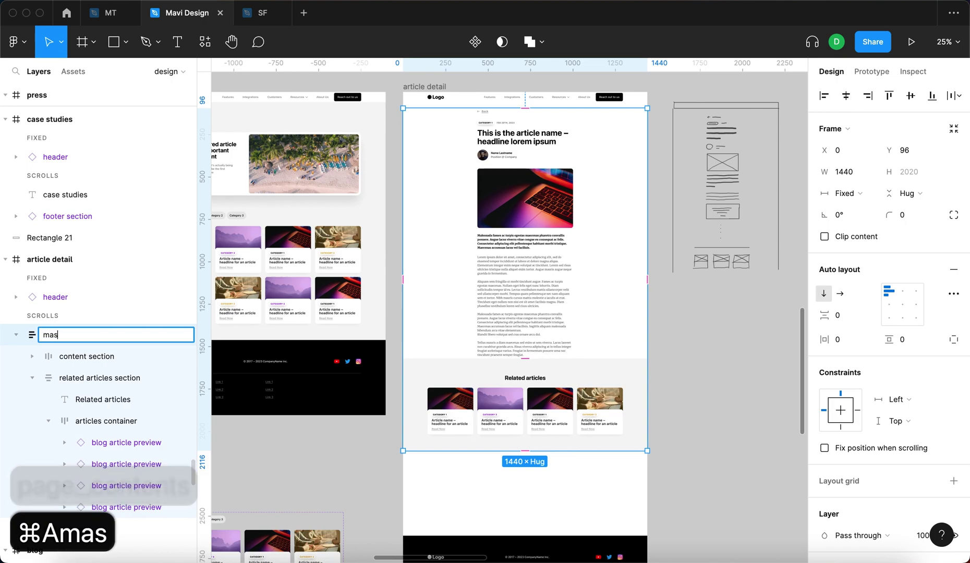
key("super+a")
type("main autolazout")
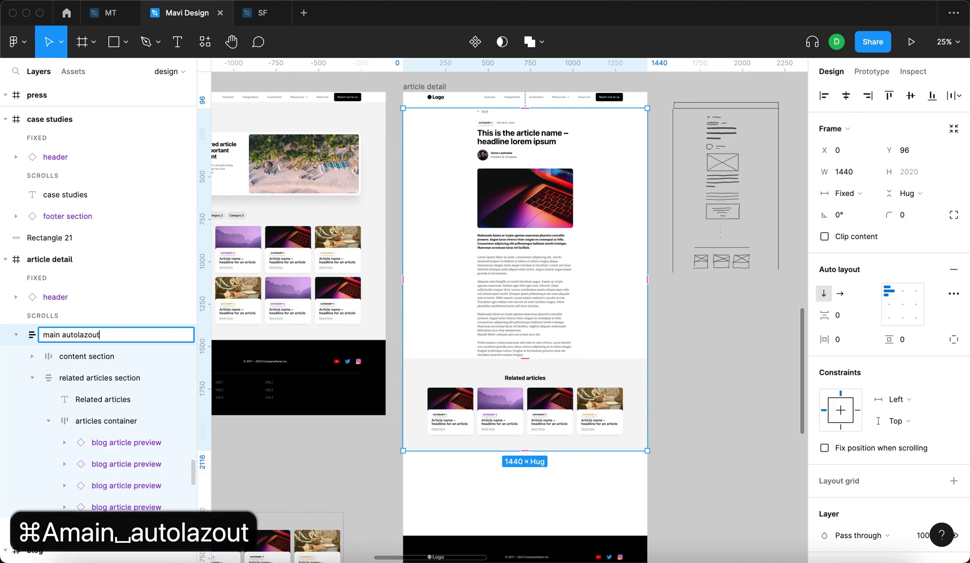
key("BackSpace")
key("BackSpace")
key("BackSpace")
key("BackSpace")
type("yout")
key("Return")
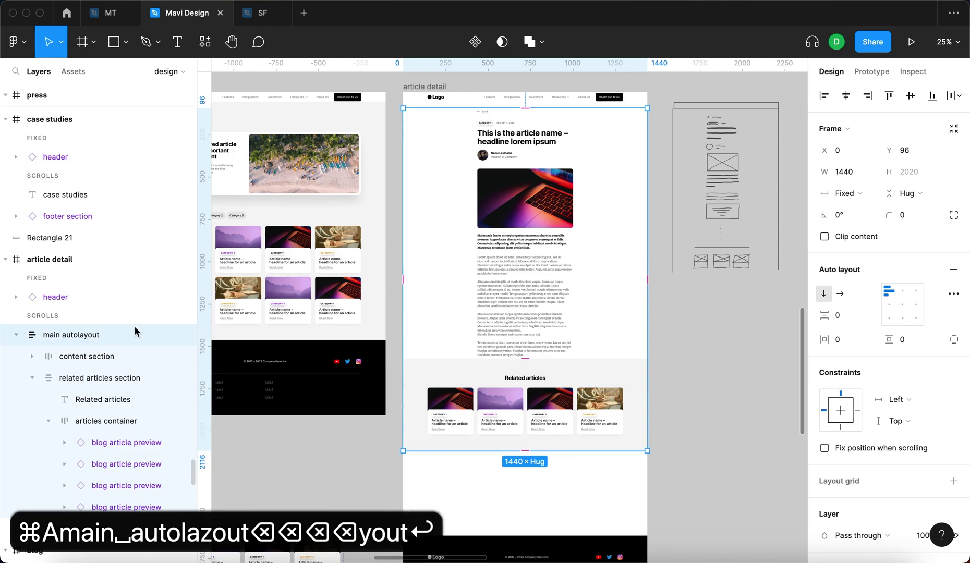
- Set the bottom padding of the content section to 96
left_click(553, 289)
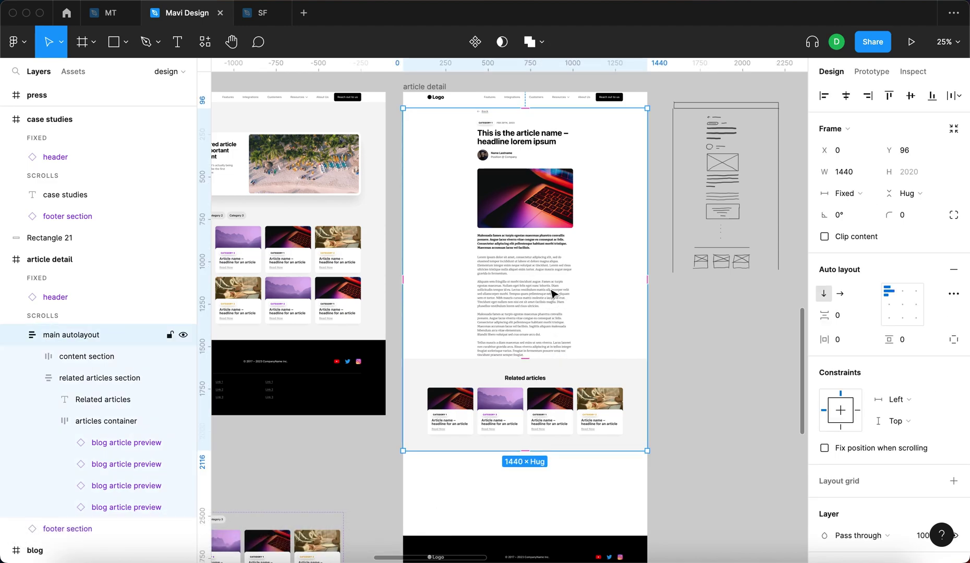
left_click(552, 293)
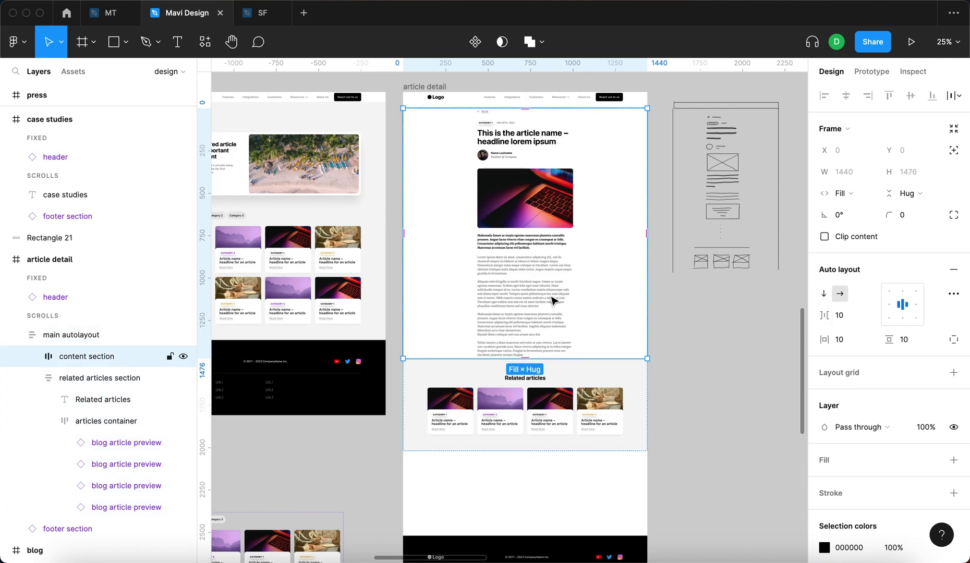
left_click(945, 342)
left_click(911, 367)
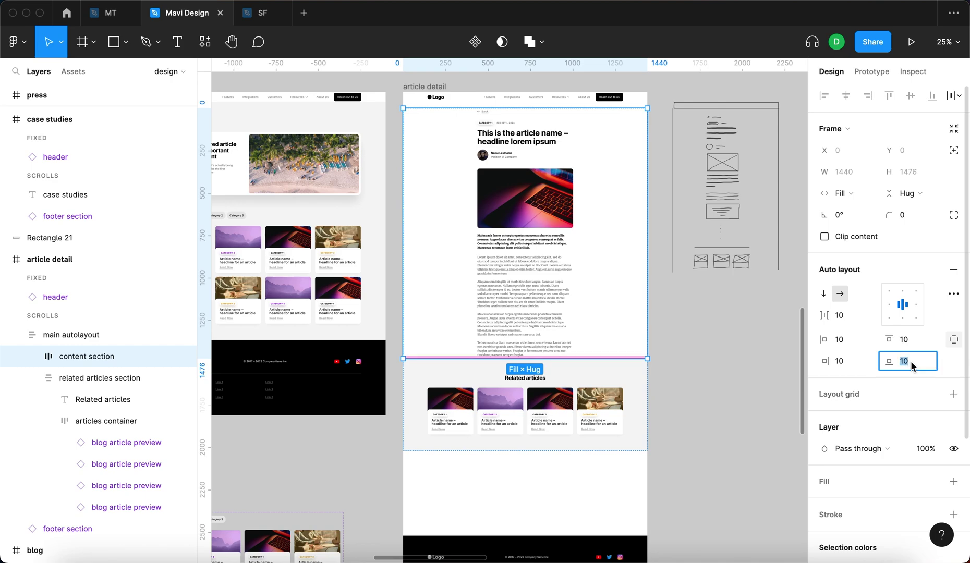
key("shift+Up")
key("shift+Up")
key("shift+Up")
key("shift+Up")
key("shift+Up")
key("shift+Up")
key("shift+Up")
key("shift+Up")
key("Up")
key("Up")
key("Up")
key("Up")
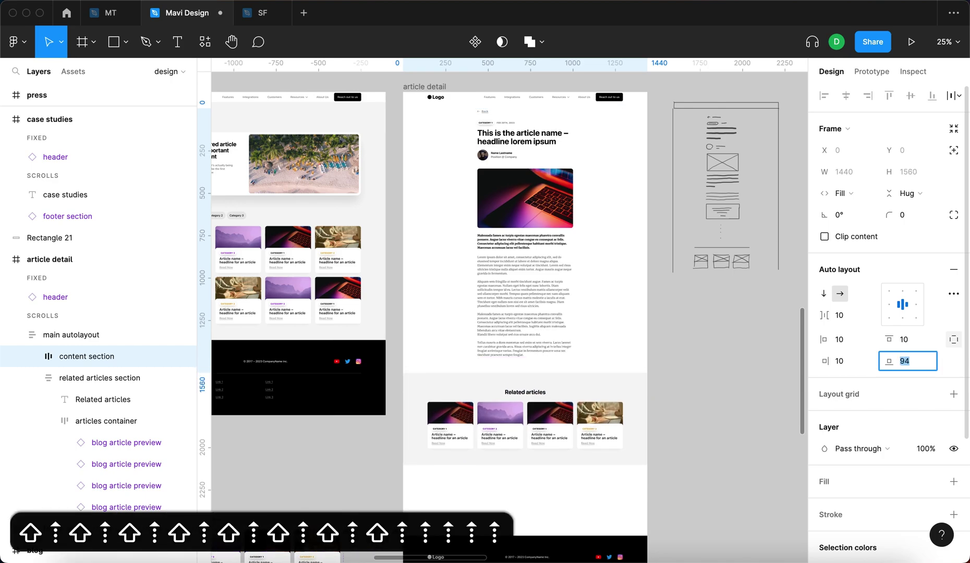
key("Up")
key("Up")
key("Return")
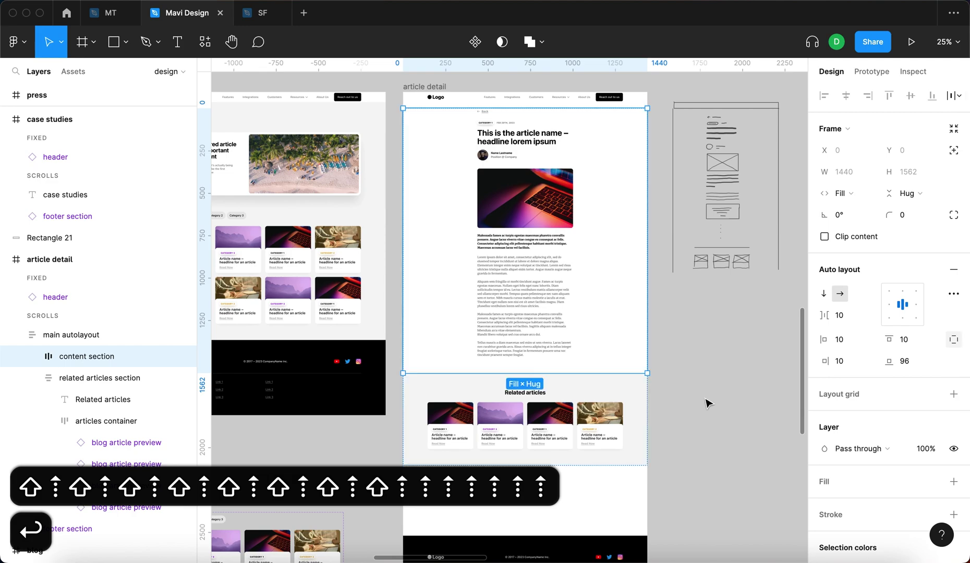
left_click(706, 401)
- Set the content section's left, top and right padding to 0
left_click(507, 243)
left_click(87, 356)
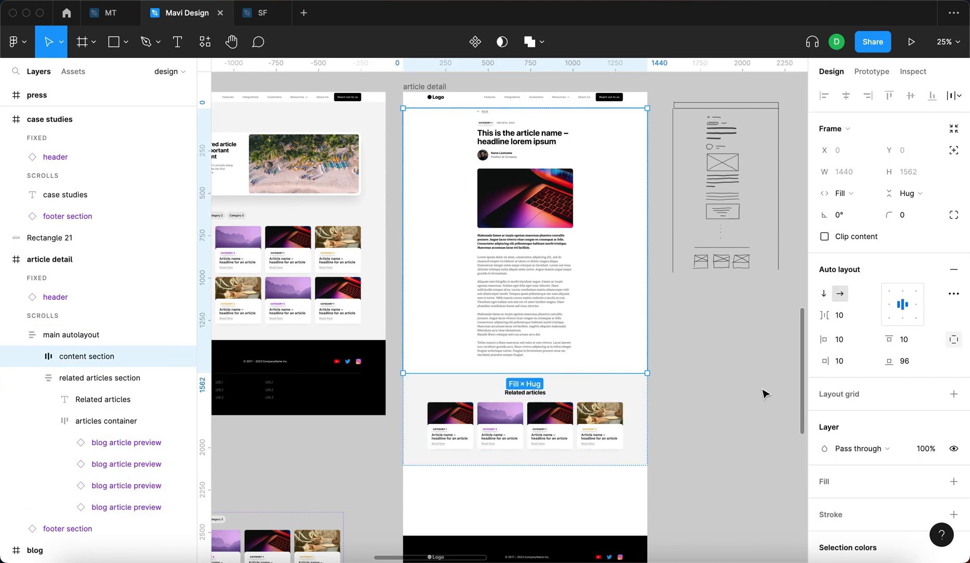
left_click(855, 343)
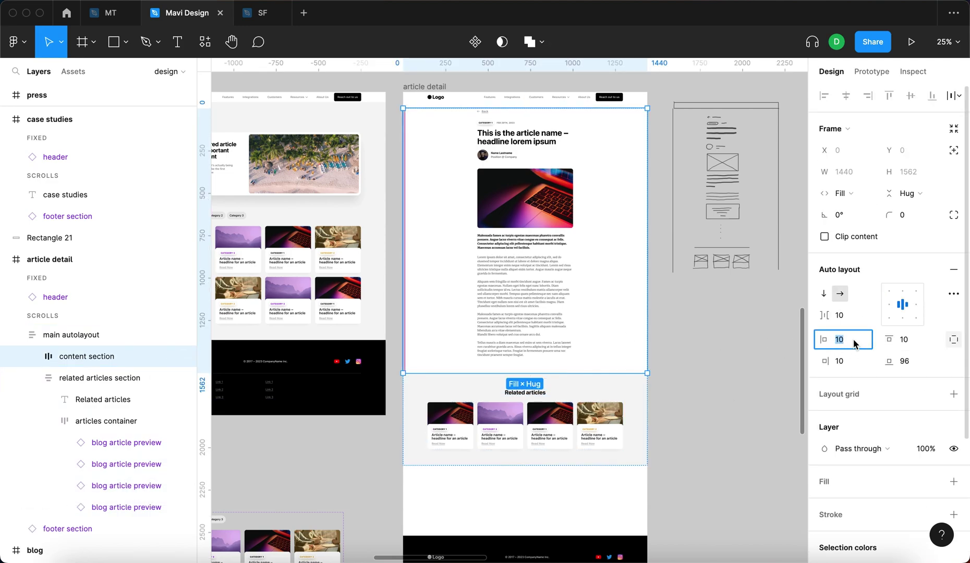
type("0")
left_click(907, 340)
type("0")
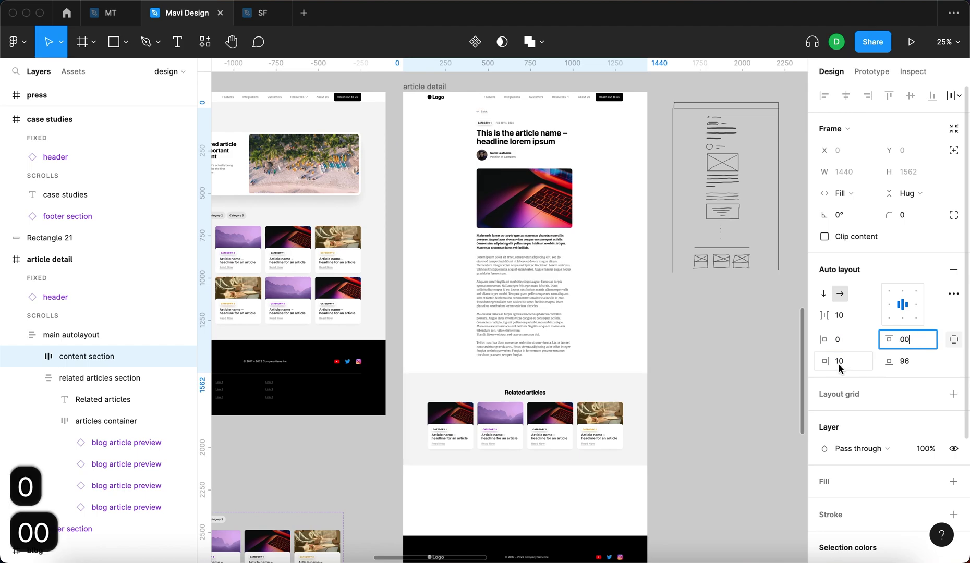
left_click(841, 365)
key("Return")
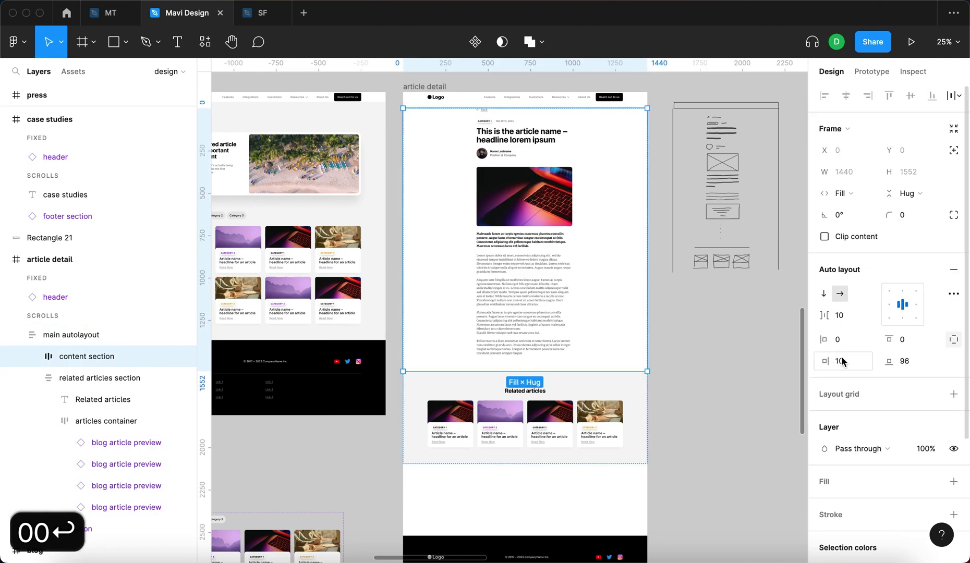
left_click(843, 361)
type("0")
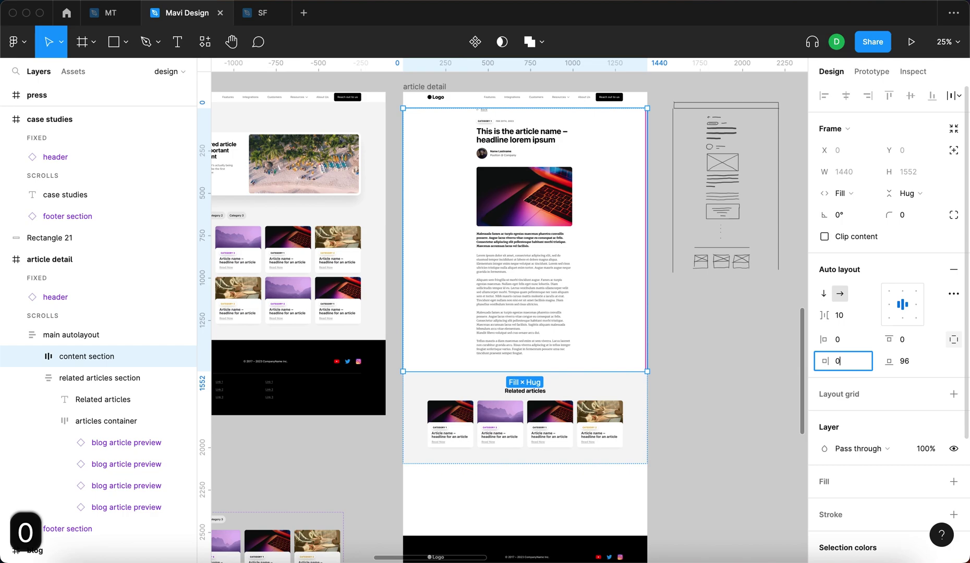
key("Return")
left_click(741, 362)
- Try duplicating the main image inside the article contents, and delete the copy
key("super+d")
key("super+z")
scroll(652, 287, "down", 2)
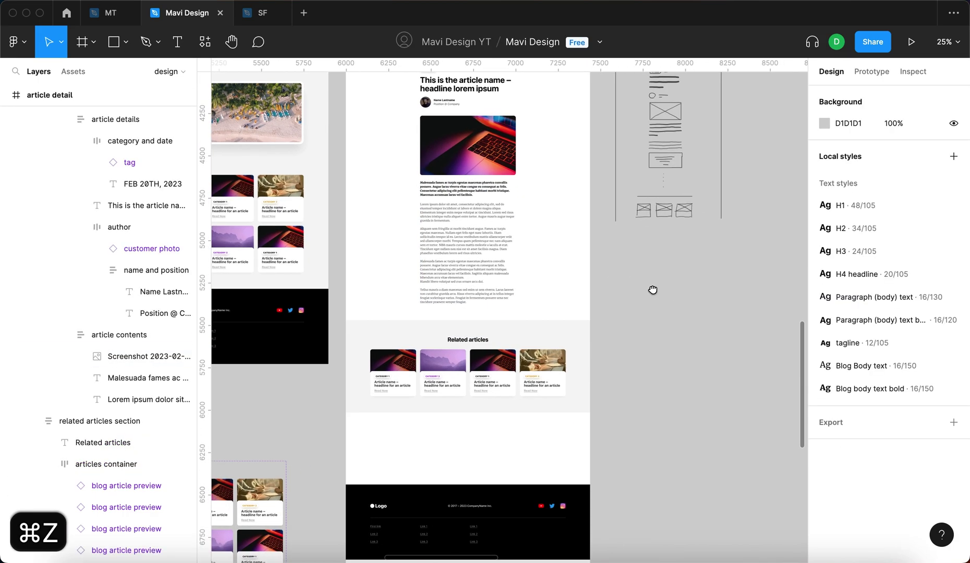
double_click(496, 166)
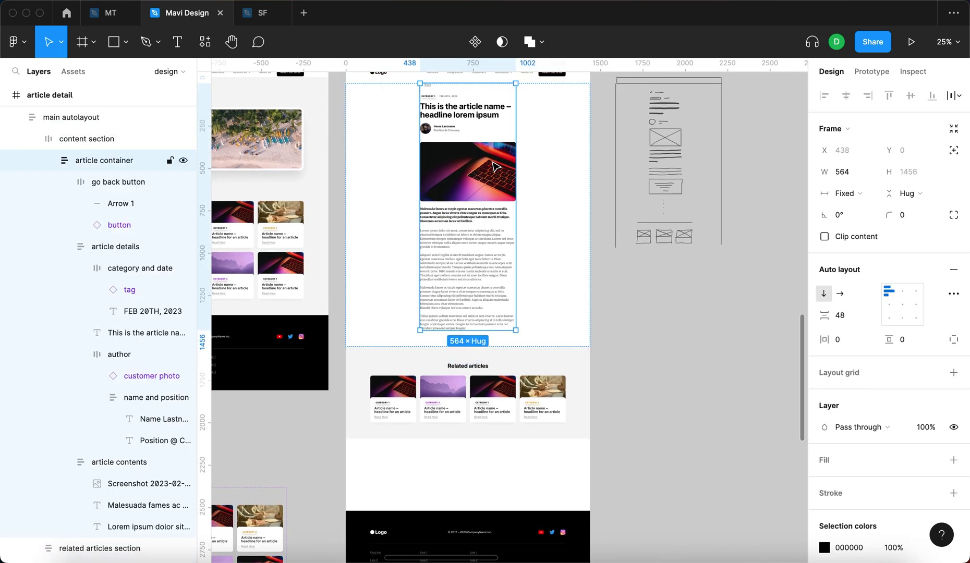
left_click(496, 166)
left_click(501, 197)
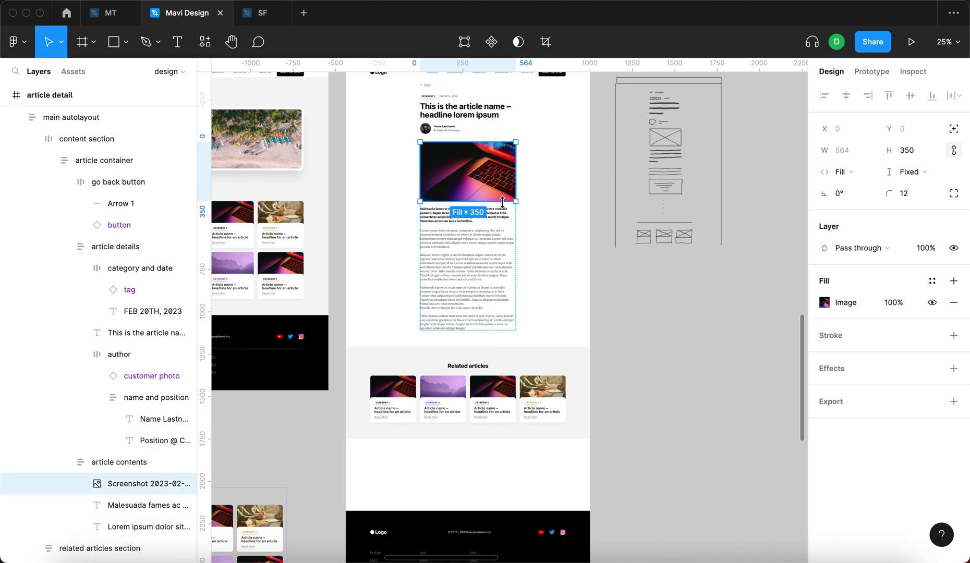
key("super+d")
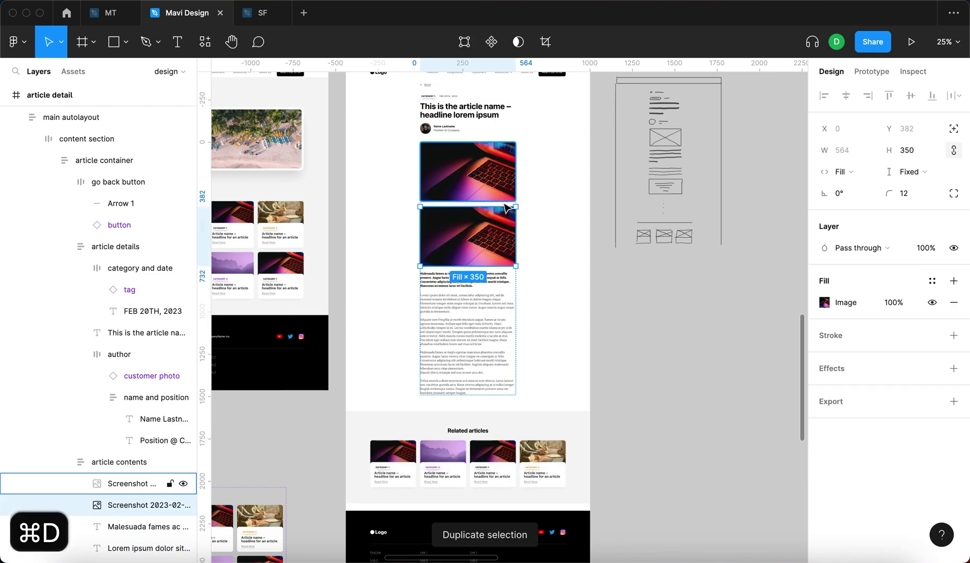
left_click(663, 370)
left_click(494, 241)
left_click(485, 239)
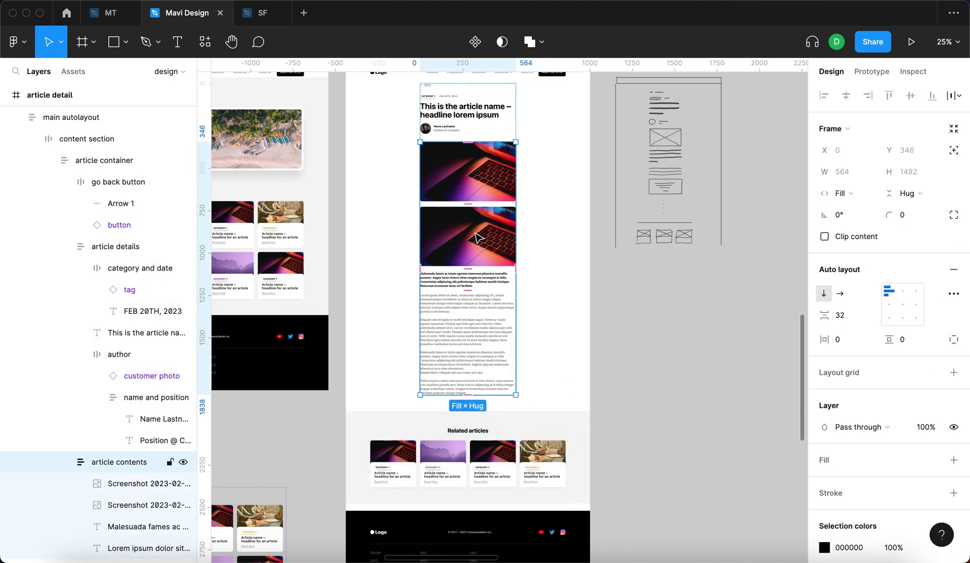
left_click(478, 239)
key("BackSpace")
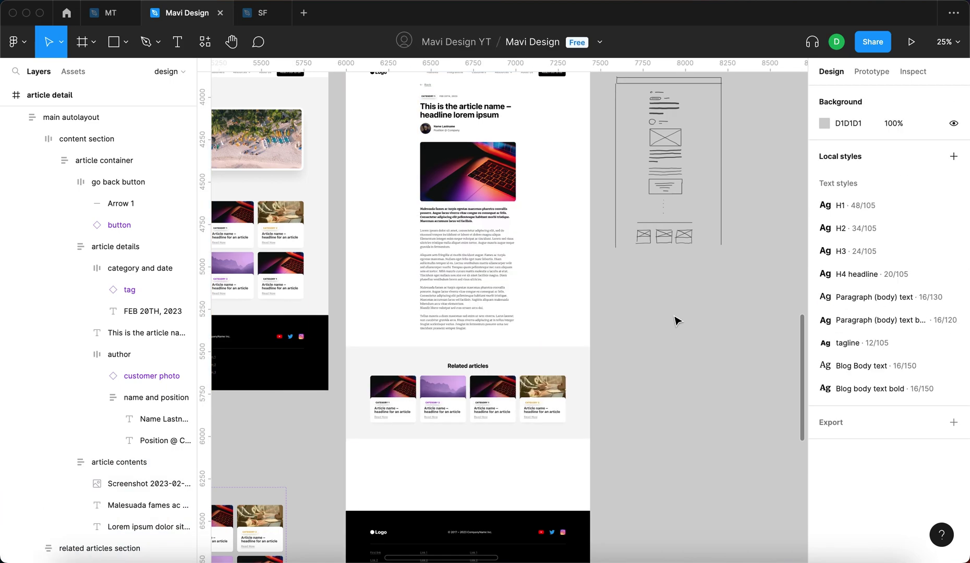
- Move the footer section into the main autolayout frame, directly below the related articles section
scroll(675, 320, "down", 5)
left_click(513, 320)
scroll(513, 319, "up", 4)
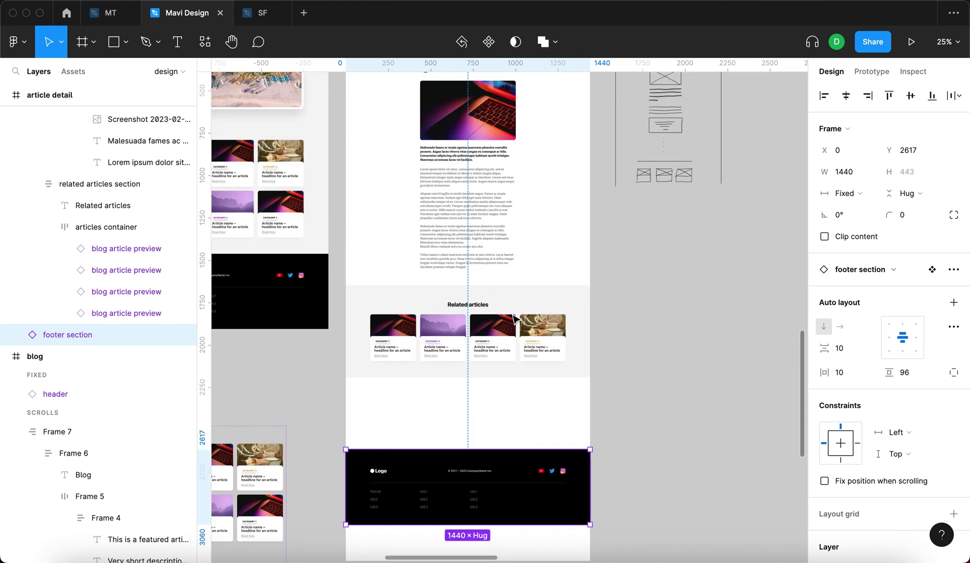
left_click(383, 288)
left_click(504, 452)
left_click(525, 426)
left_click_drag(524, 427, 514, 450)
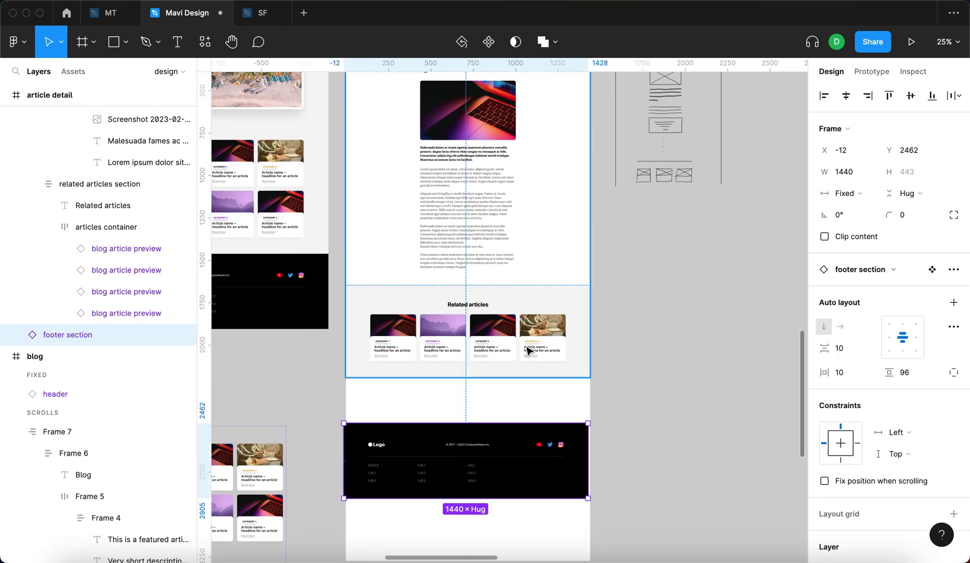
key("super+x")
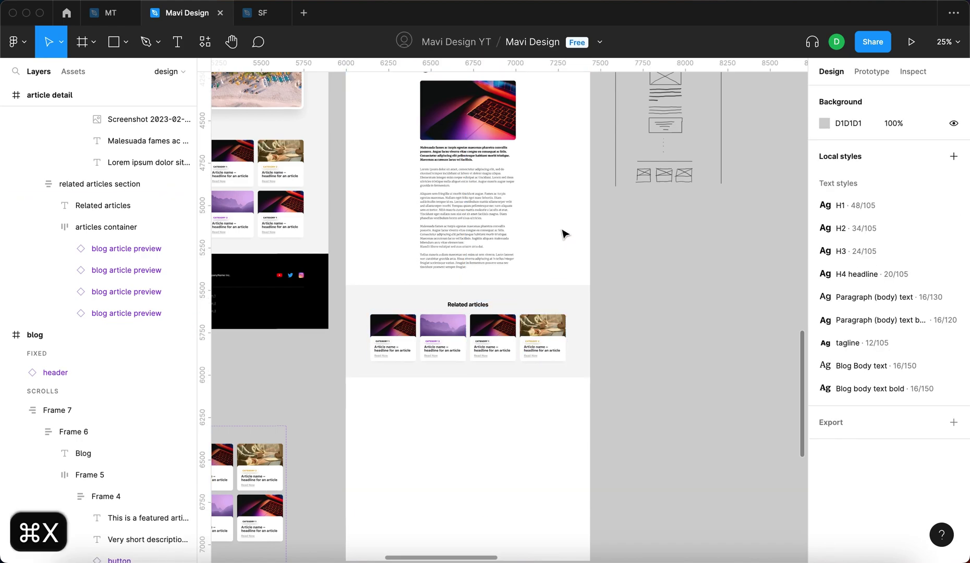
left_click(396, 266)
scroll(511, 271, "up", 1)
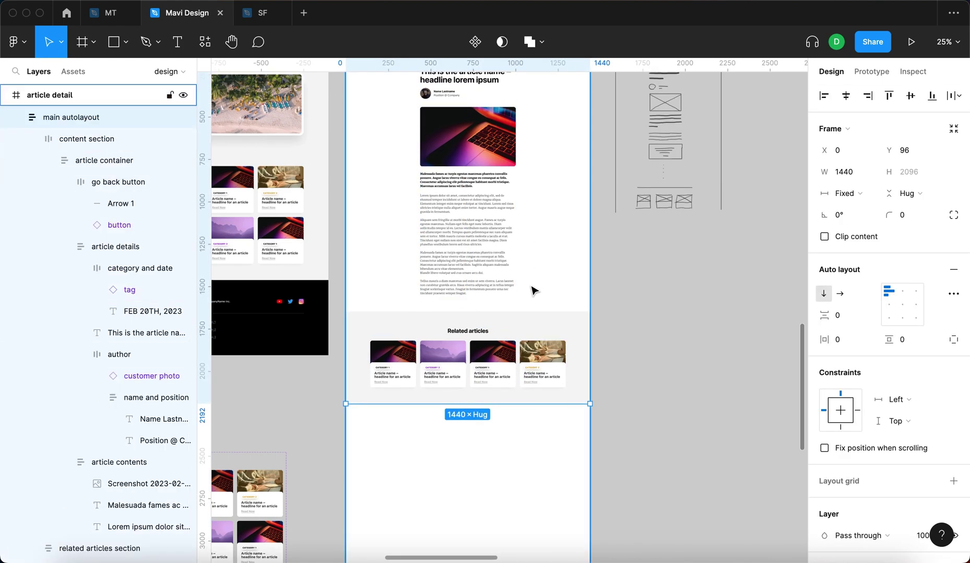
key("super+v")
key("Escape")
- Try duplicating the article image twice within the article contents, and undo both copies
left_click(472, 159)
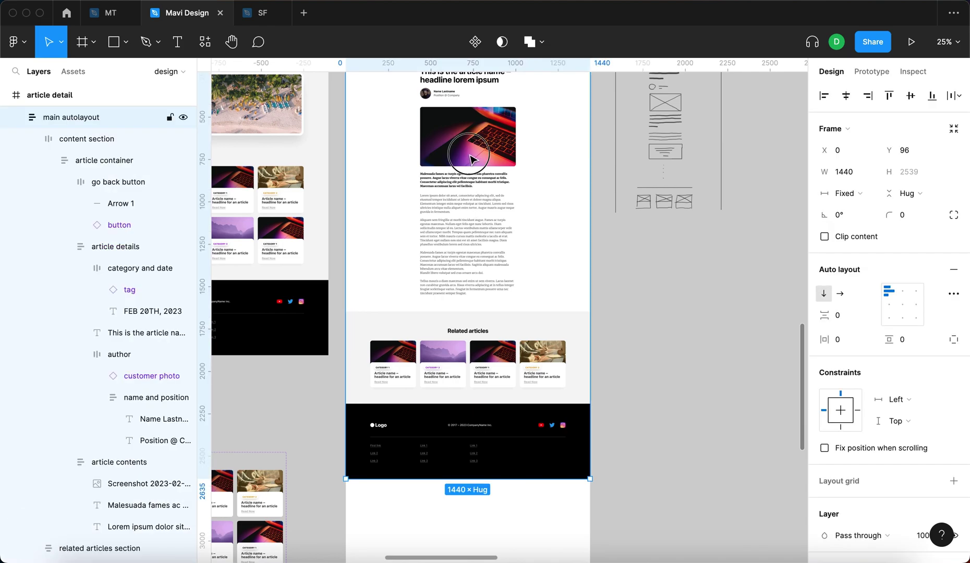
double_click(472, 159)
scroll(472, 159, "down", 3)
left_click(472, 159)
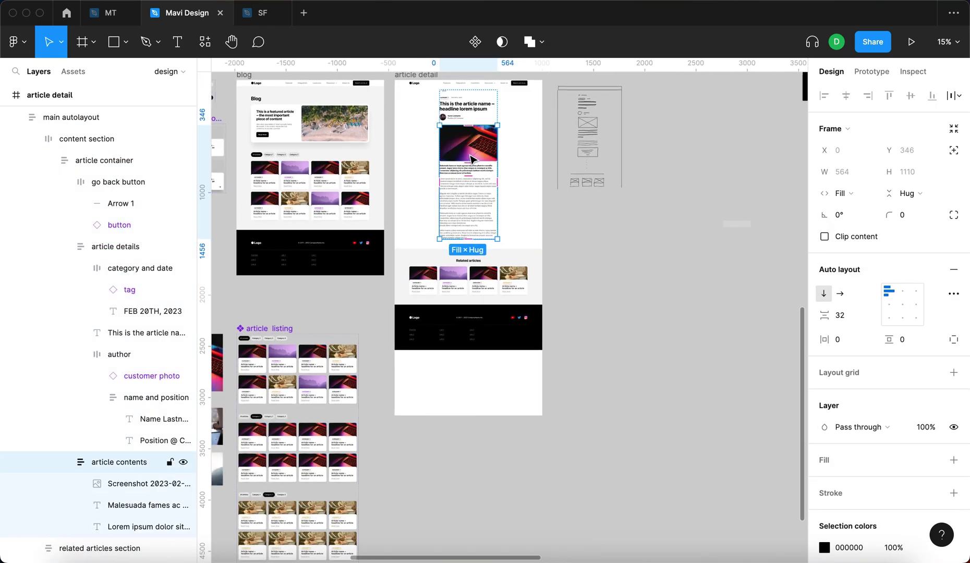
left_click(472, 159)
key("super+d")
key("super+d")
key("super+z")
key("super+z")
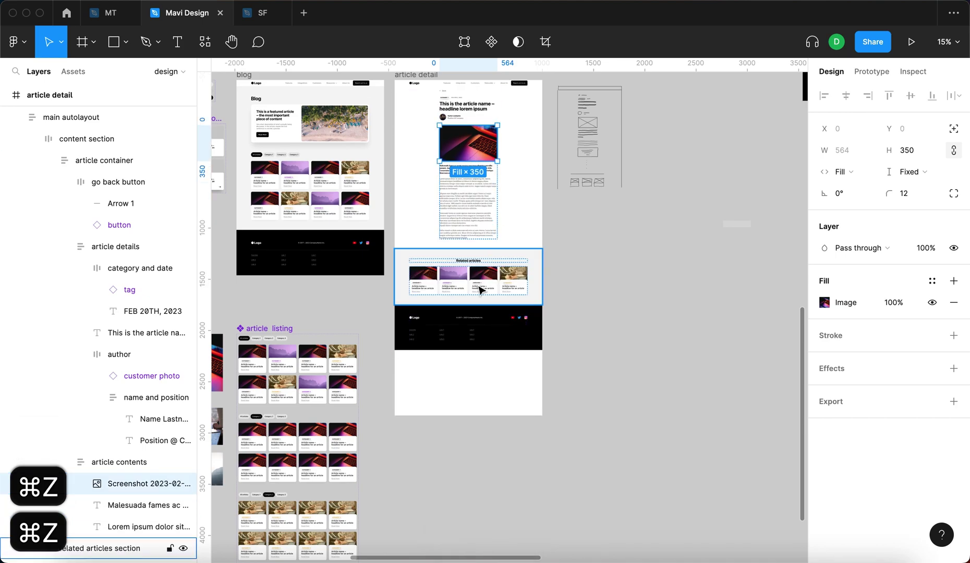
left_click(634, 372)
- Place a copy of the article's lorem ipsum body text on the empty canvas below the wireframe sketch
scroll(713, 420, "up", 5)
left_click_drag(714, 420, 573, 342)
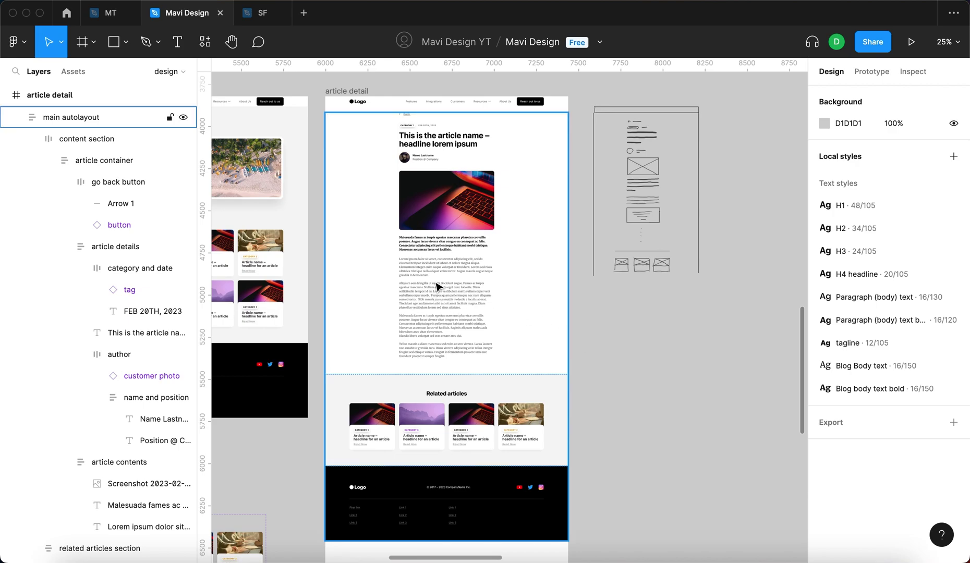
left_click(438, 275, "super")
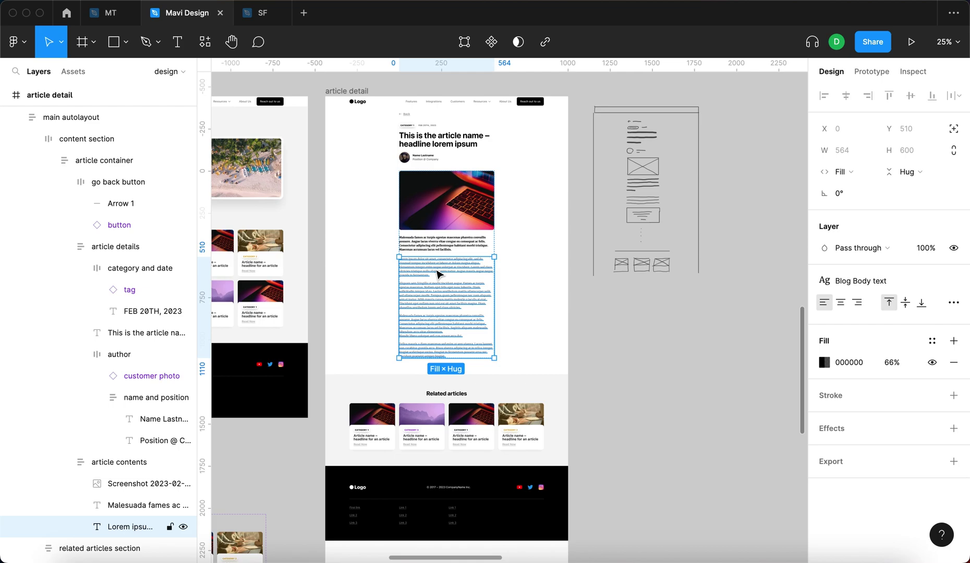
scroll(438, 275, "up", 2)
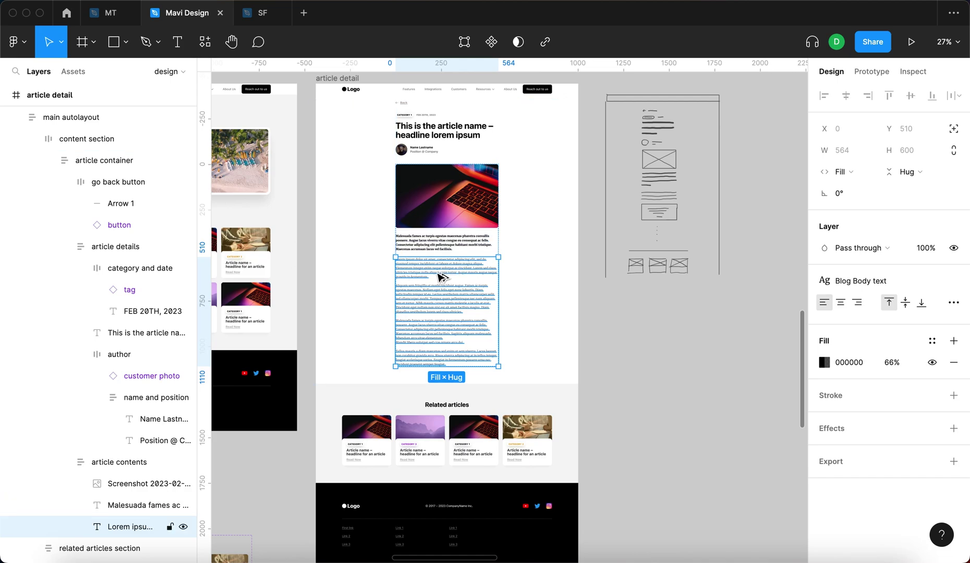
left_click_drag(422, 272, 665, 346)
key("Escape")
scroll(574, 234, "up", 10)
scroll(575, 240, "down", 2)
scroll(573, 239, "down", 5)
key("Escape")
- Replace the copied text with "Here we're going to showcase something interesting the interviewee or article author has written or said." and make it 400 wide
left_click(599, 243)
double_click(598, 243)
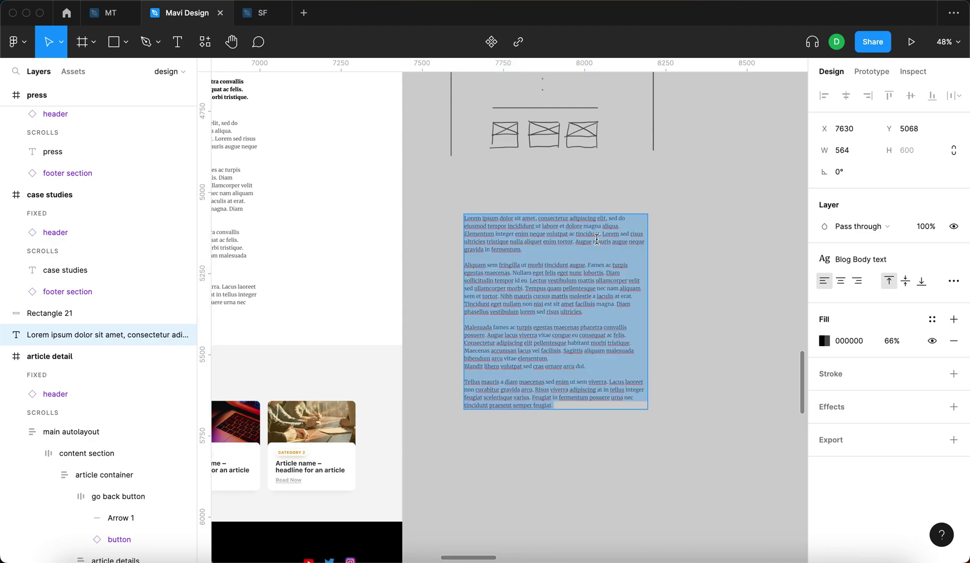
key("ctrl+v")
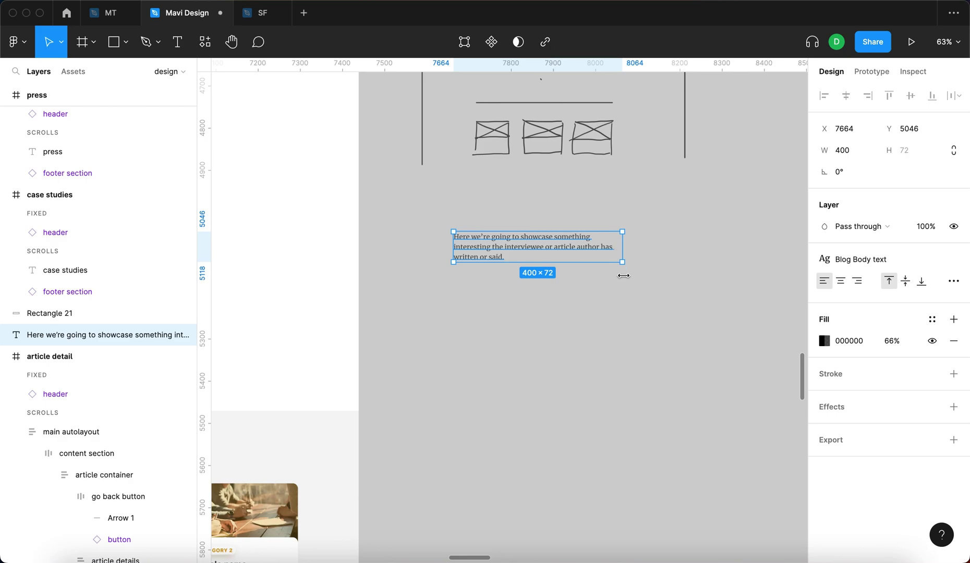
key("Escape")
key("Escape")
- Detach the quote text on the empty canvas from its Blog Body text style and set its font size to 20
scroll(544, 260, "up", 5)
left_click(538, 256)
left_click_drag(538, 256, 550, 294)
left_click(708, 362)
left_click(631, 290)
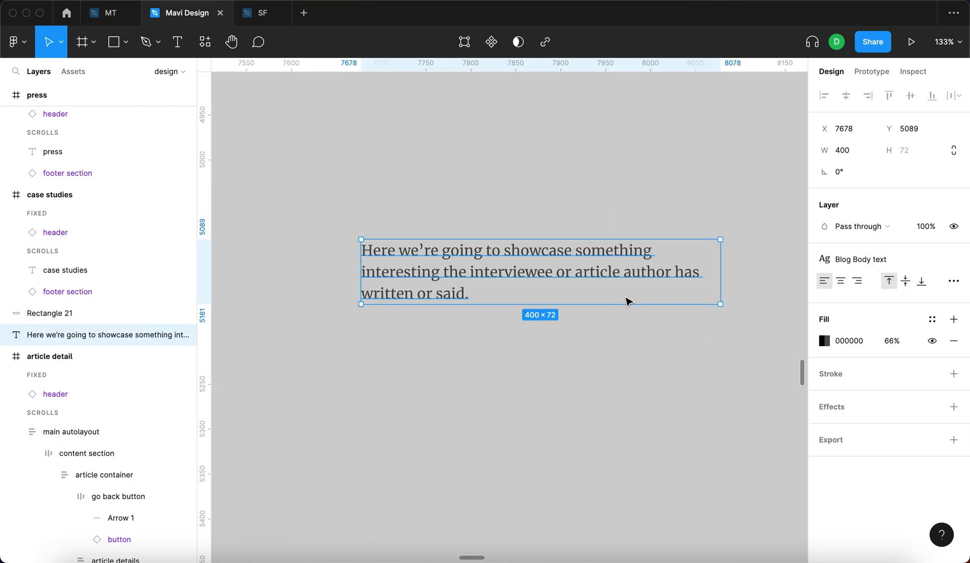
mouse_move(960, 265)
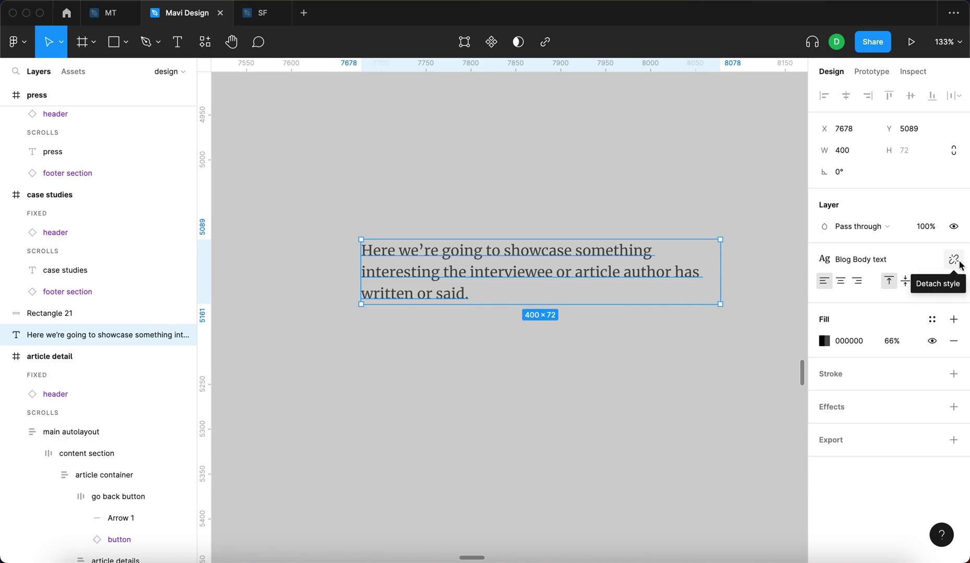
left_click(960, 260)
left_click(914, 308)
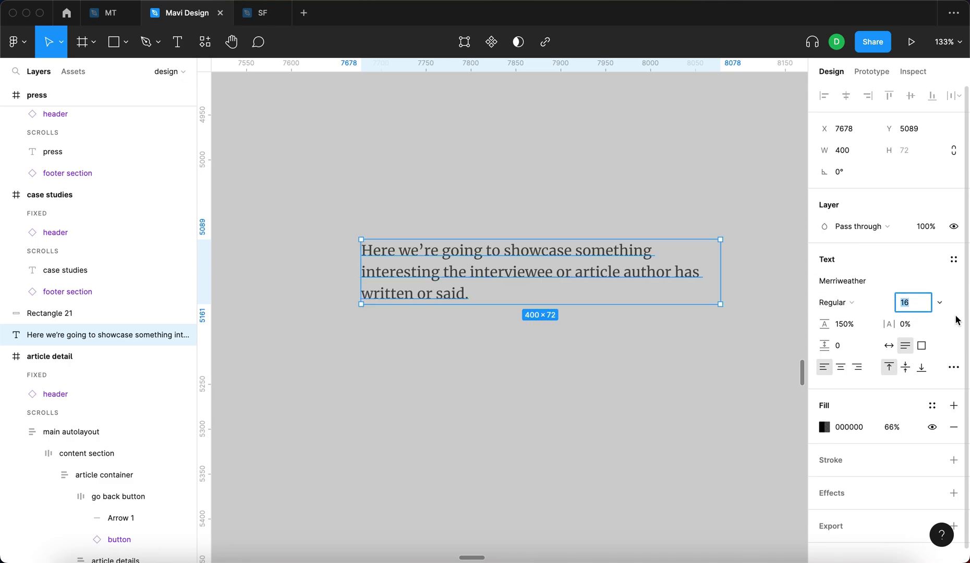
key("Up")
key("Up")
key("Up")
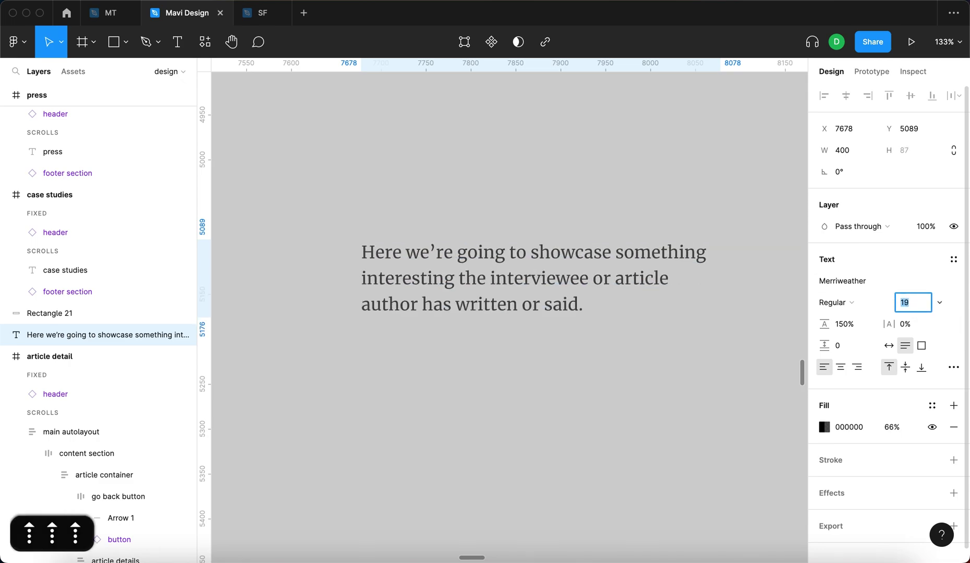
key("Up")
key("Up")
key("Down")
key("Return")
- Set the quote text's font size to 24 and reposition it at about X 7598, Y 5095 below the wireframe sketch
scroll(563, 380, "down", 5)
left_click_drag(552, 361, 571, 377)
scroll(595, 377, "left", 3)
left_click(901, 308)
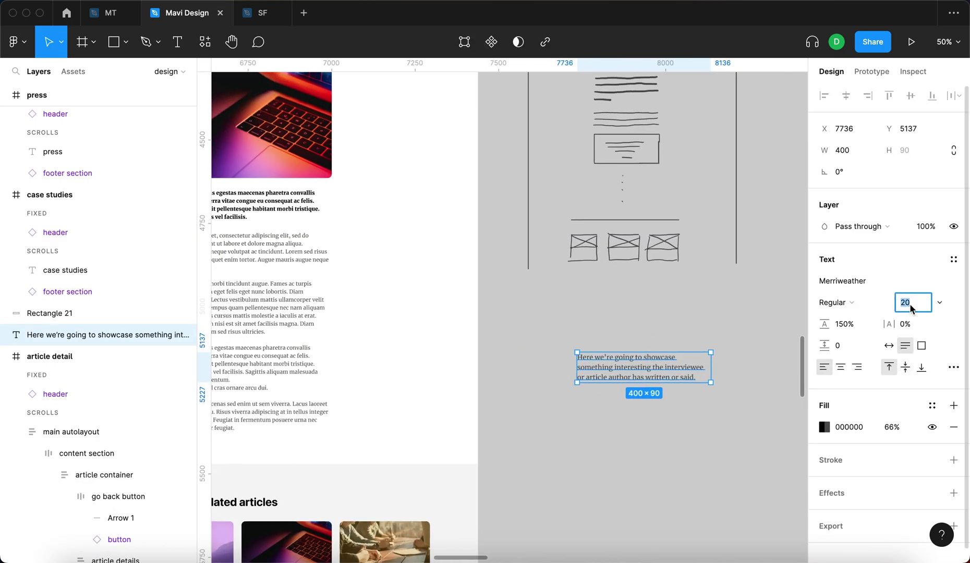
key("Up")
key("Up")
key("Up")
key("Up")
key("Return")
left_click(715, 457)
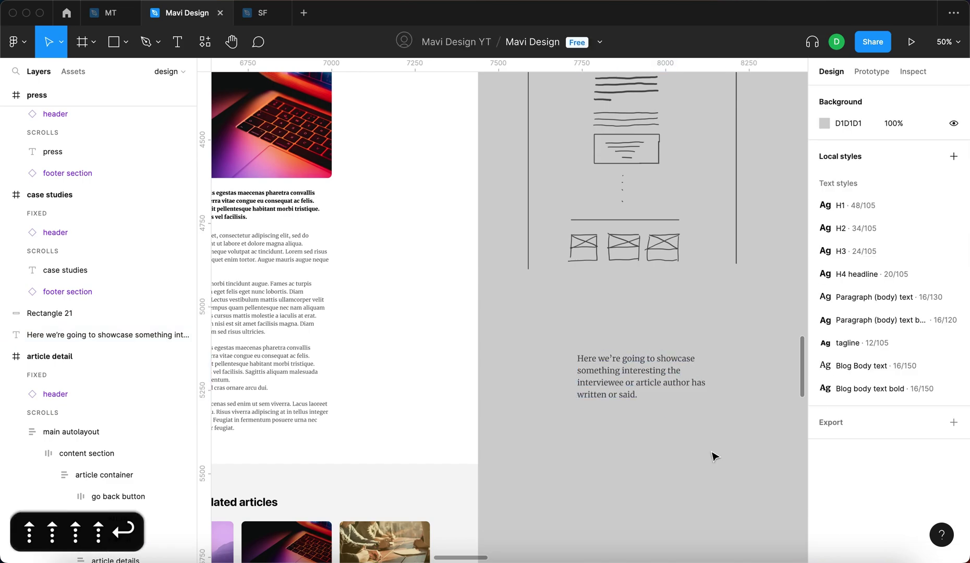
mouse_move(671, 398)
left_mouse_down()
mouse_move(613, 377)
mouse_move(622, 368)
left_mouse_up()
- Place a copy of the quote text 28 below the original and apply the tagline text style to it
key("shift+2")
scroll(621, 369, "down", 3)
scroll(612, 340, "down", 2)
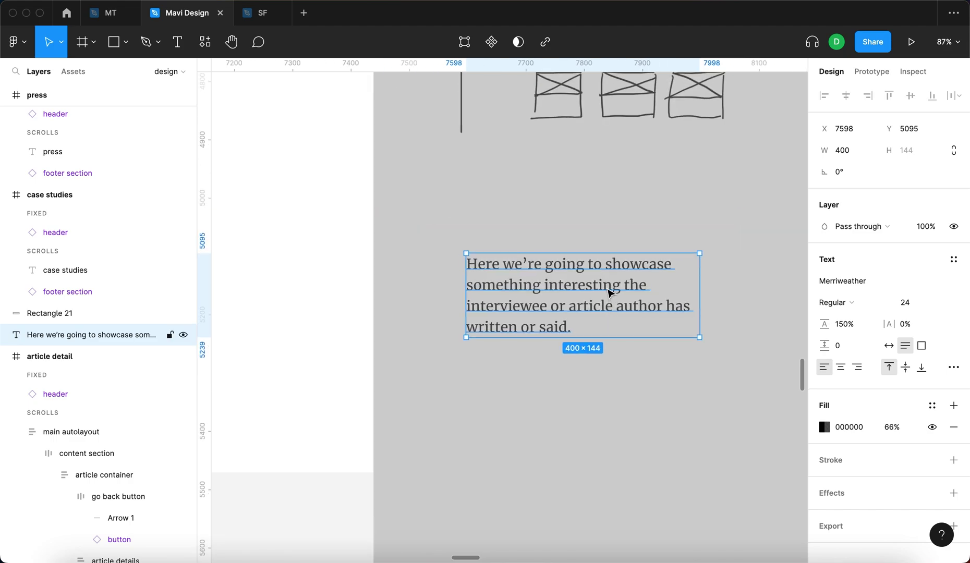
left_click_drag(621, 285, 621, 386)
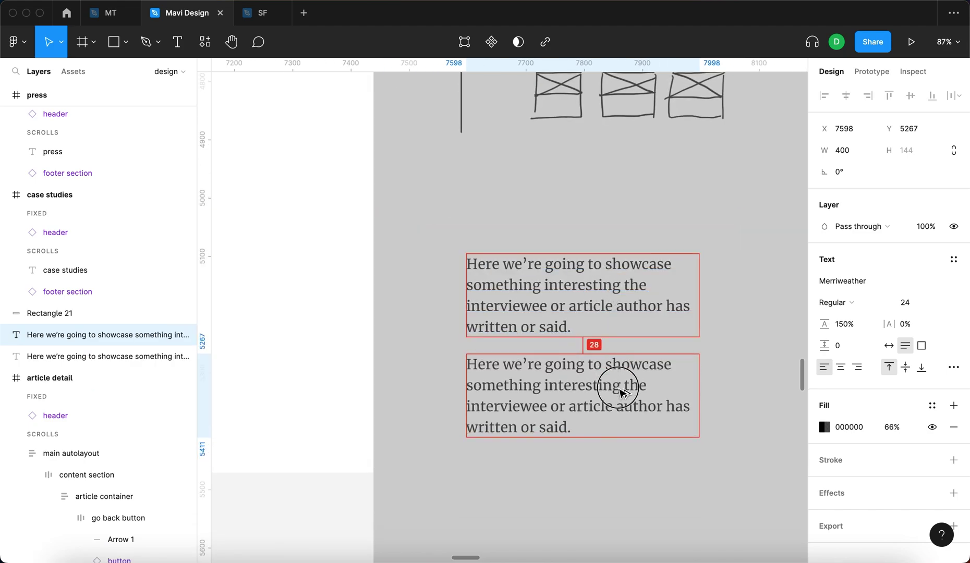
left_click(959, 262)
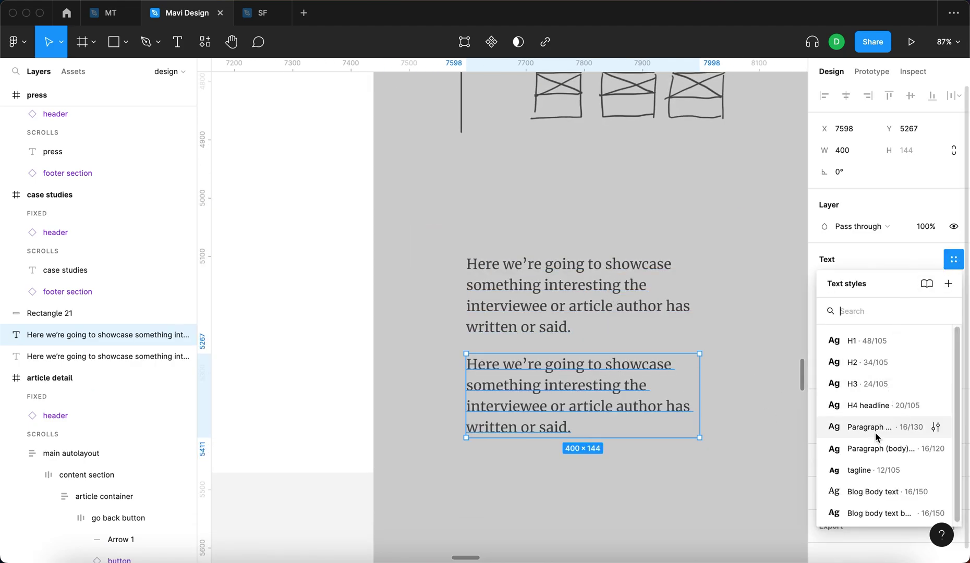
left_click(884, 472)
- Replace the wording of the tagline copy with "name lastname"
double_click(533, 365)
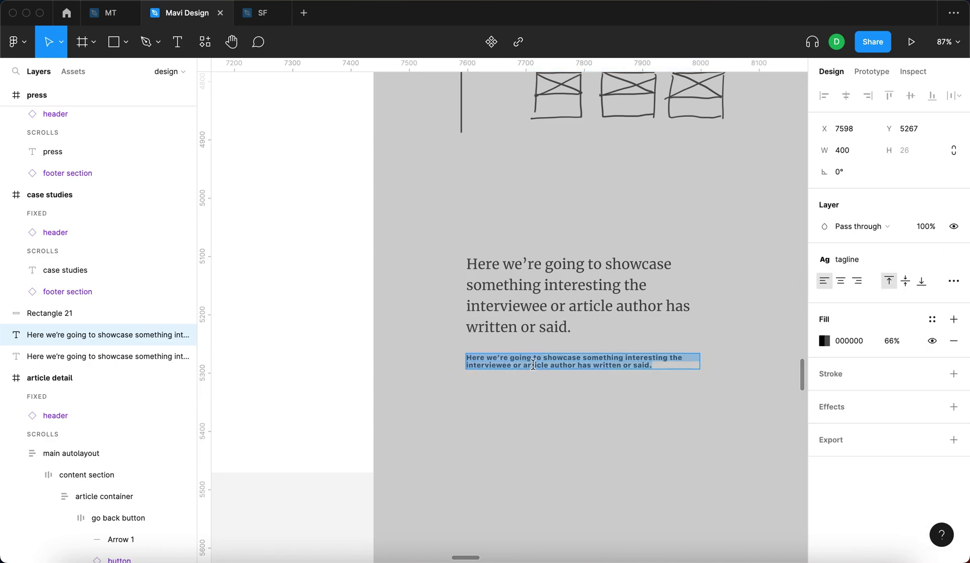
type("name lastname")
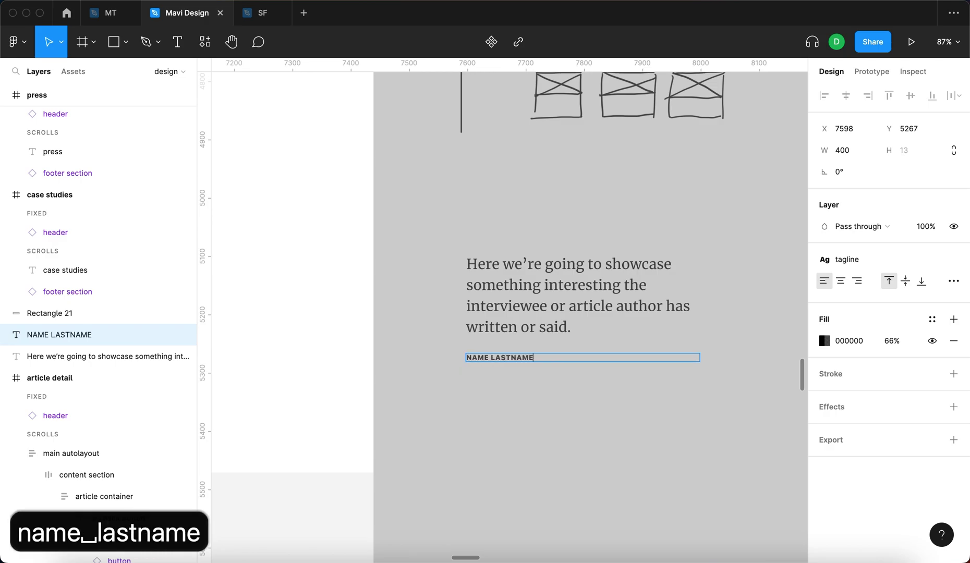
key("Escape")
key("Escape")
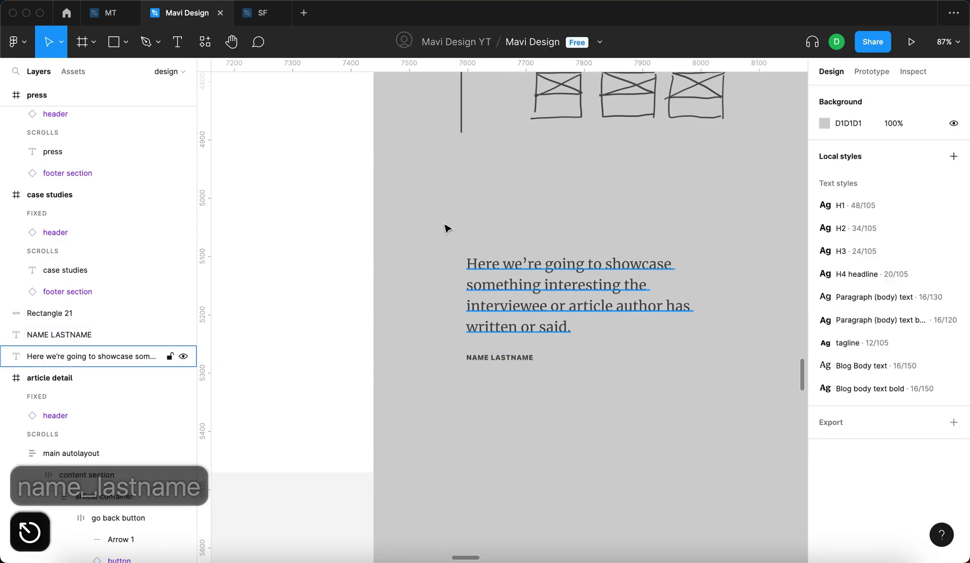
left_click(514, 361)
left_click(521, 444)
- Set the font style of the quote text to Italic
scroll(542, 282, "up", 5, "ctrl")
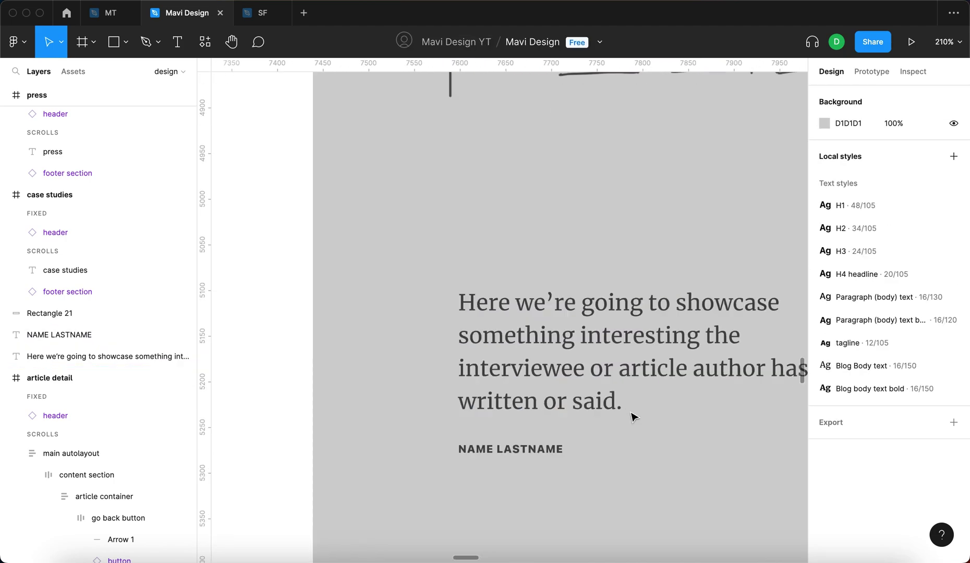
scroll(634, 417, "down", 5, "ctrl")
left_click(600, 366)
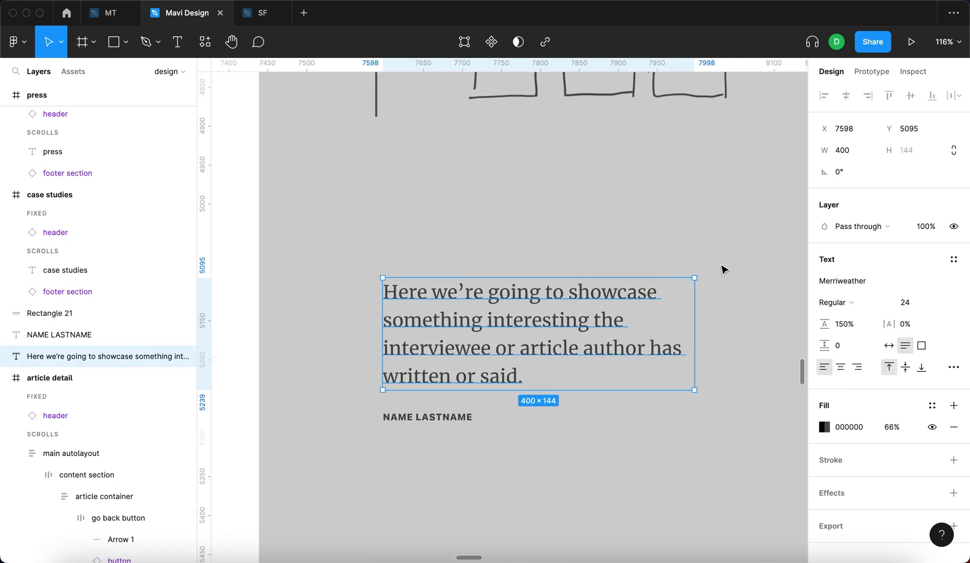
left_click(830, 306)
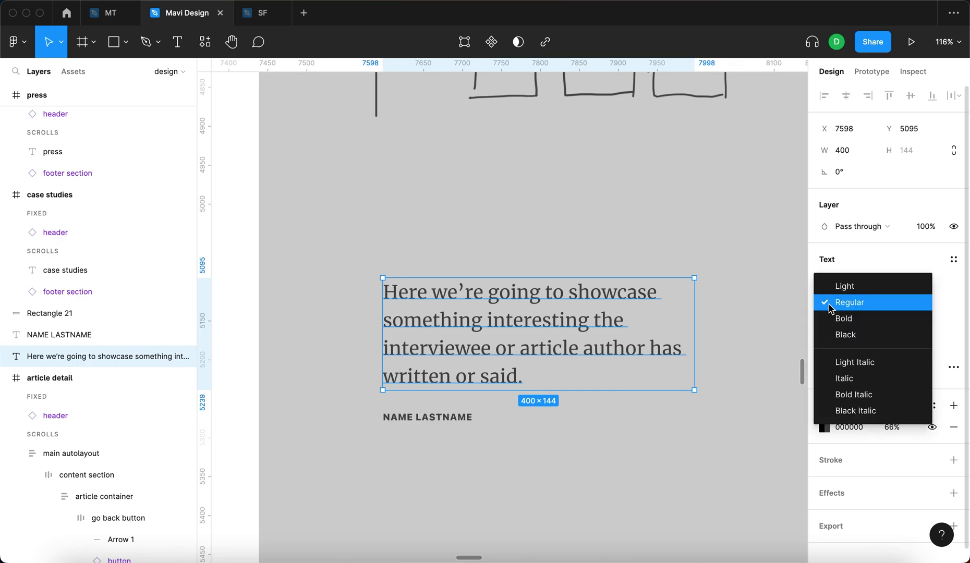
left_click(888, 382)
- Place a copy of the italic quote text above the original and replace its content with an opening quotation mark “
left_click_drag(557, 353, 545, 228)
double_click(545, 227)
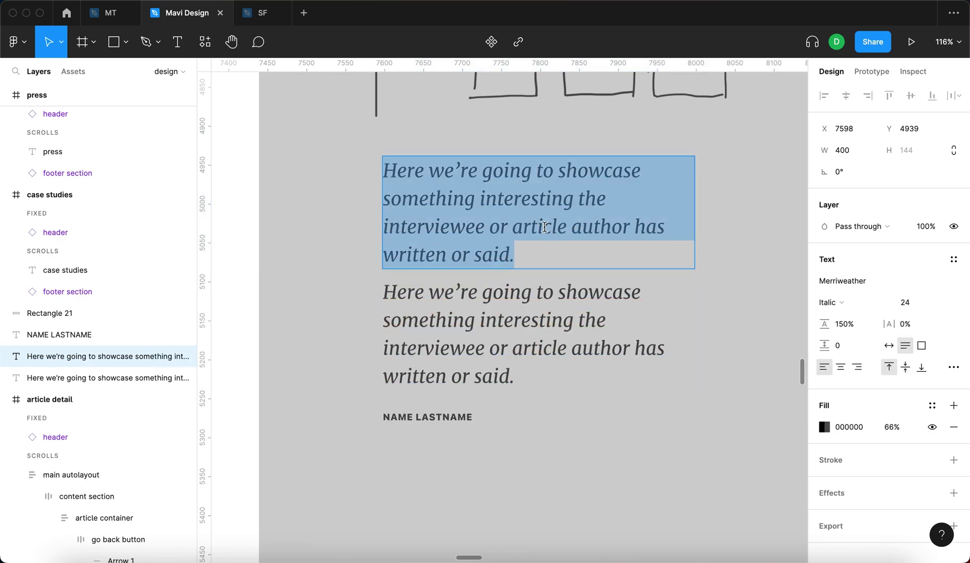
key("BackSpace")
type("“")
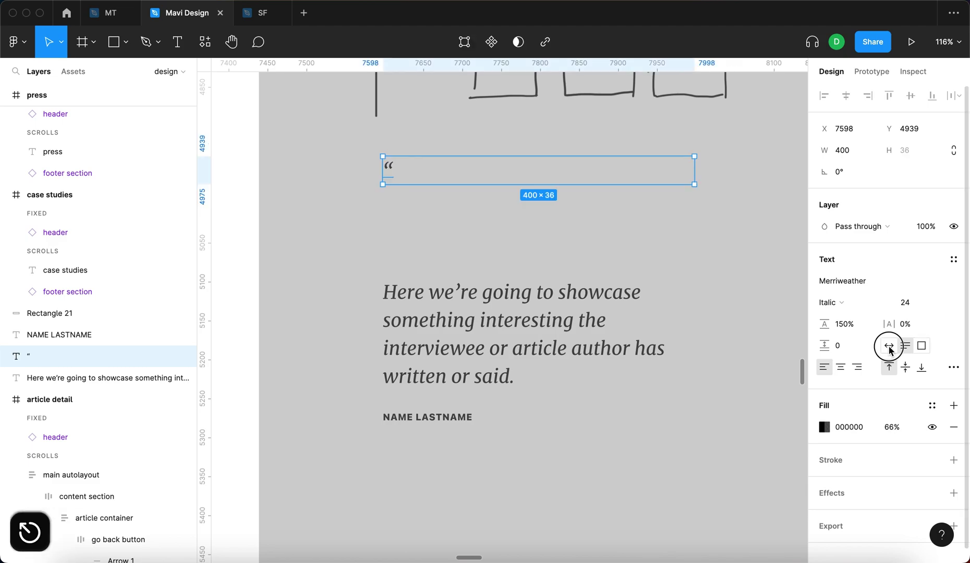
- Set the quotation mark to auto width and font size 44, and place it directly above the quote text at Y 5036
key("Escape")
key("shift+Up")
key("shift+Up")
scroll(453, 293, "up", 5)
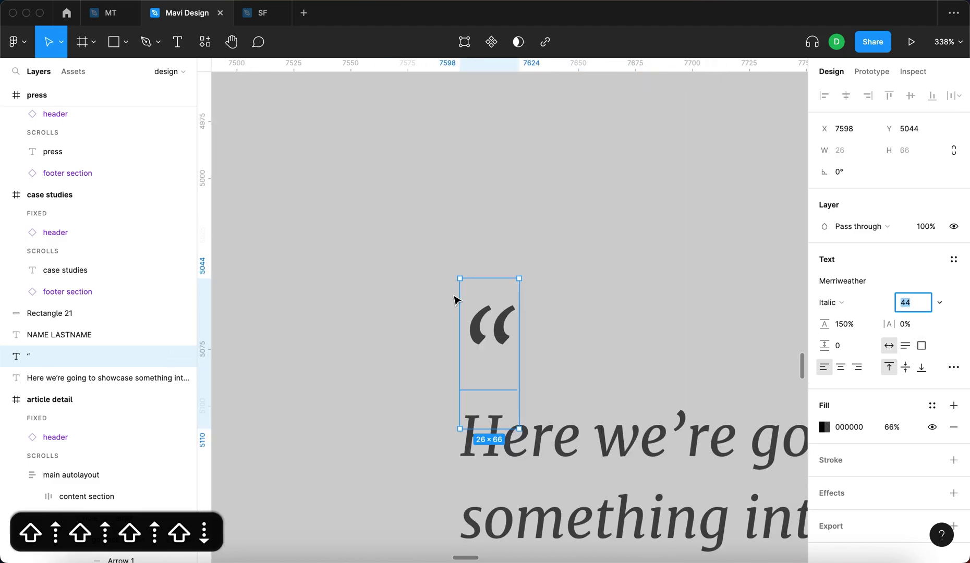
key("Return")
scroll(349, 336, "down", 5)
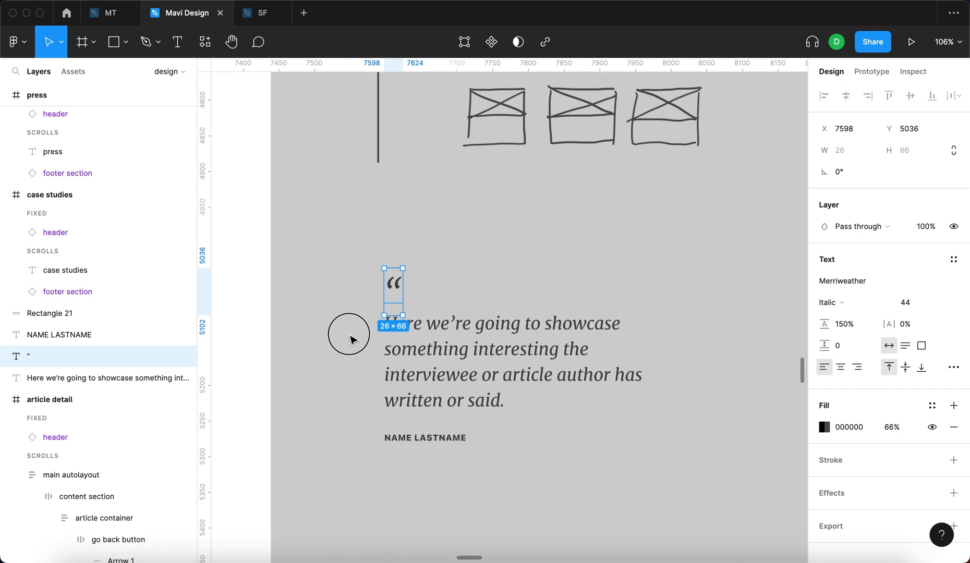
left_click(348, 336)
scroll(351, 338, "up", 2)
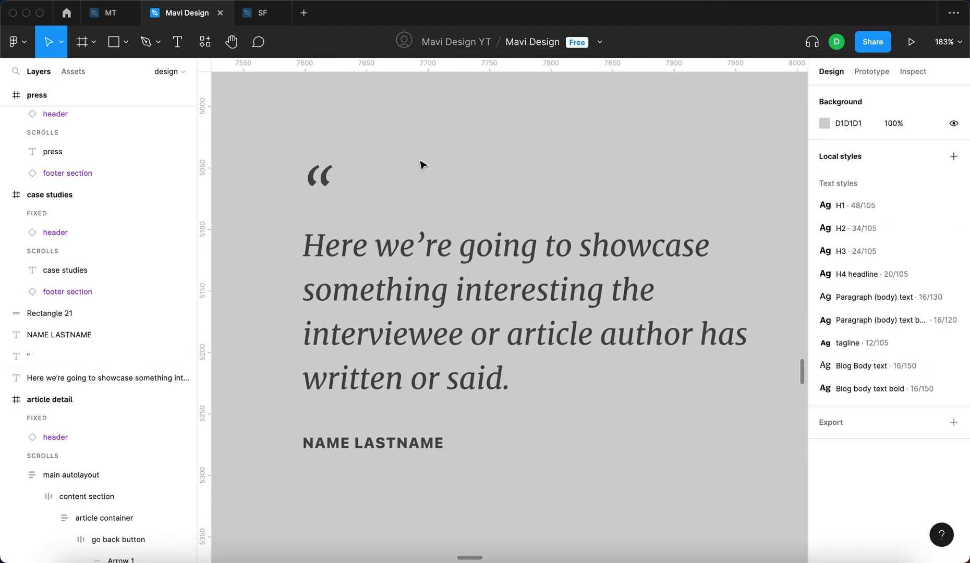
scroll(422, 163, "down", 2)
- Place a copy of the quotation mark beside the original, about 73 to its left
left_click(349, 173)
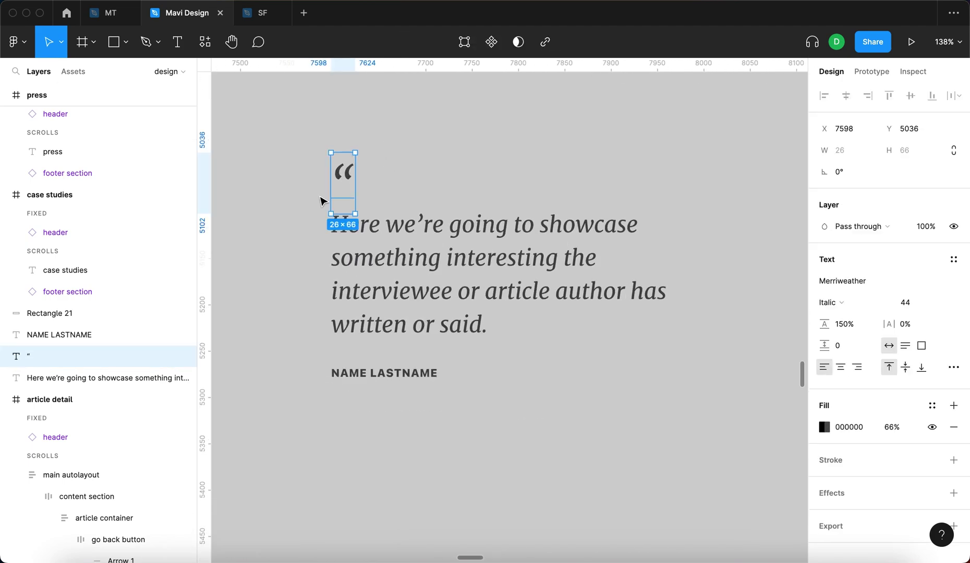
left_click(439, 167)
left_click(344, 175)
left_click_drag(340, 177, 277, 178, "alt")
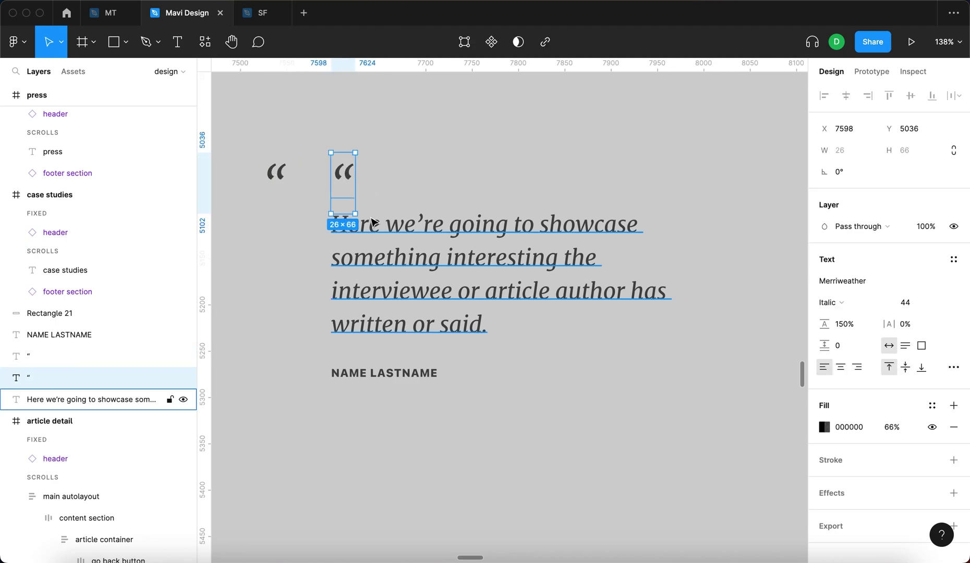
- Convert the original quotation mark above the quote from text into an outlined vector shape
key("shift+super+o")
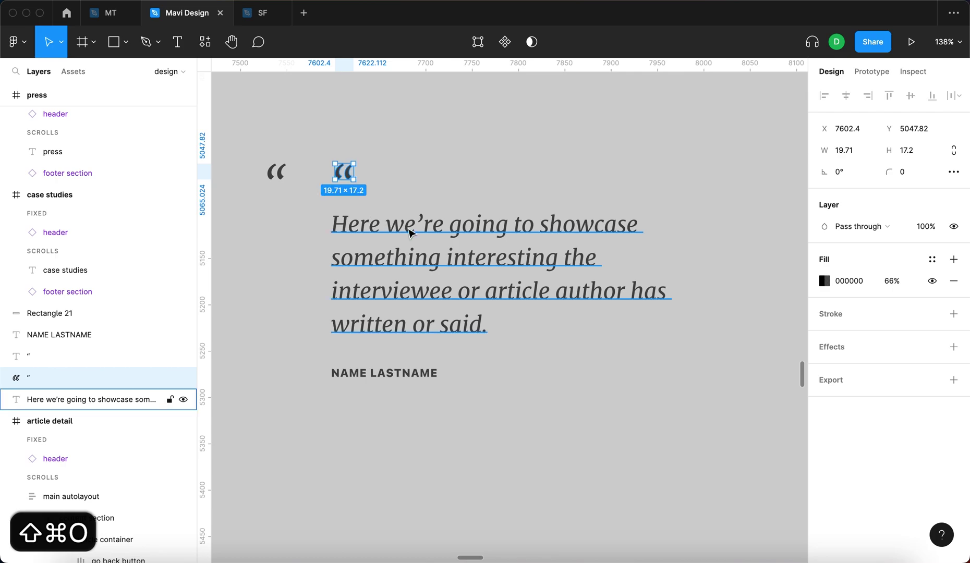
key("super+z")
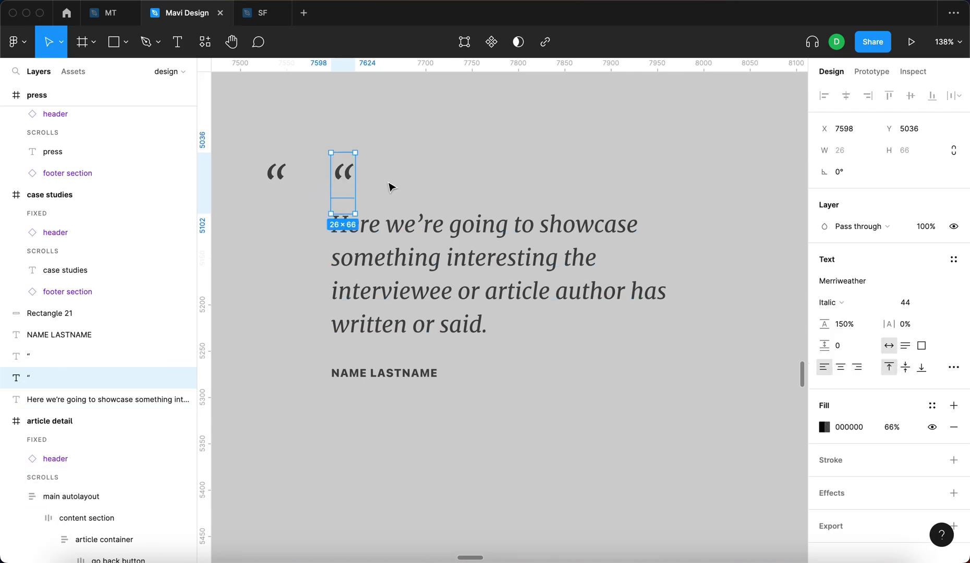
key("shift+super+o")
left_click(413, 154)
left_click(339, 175)
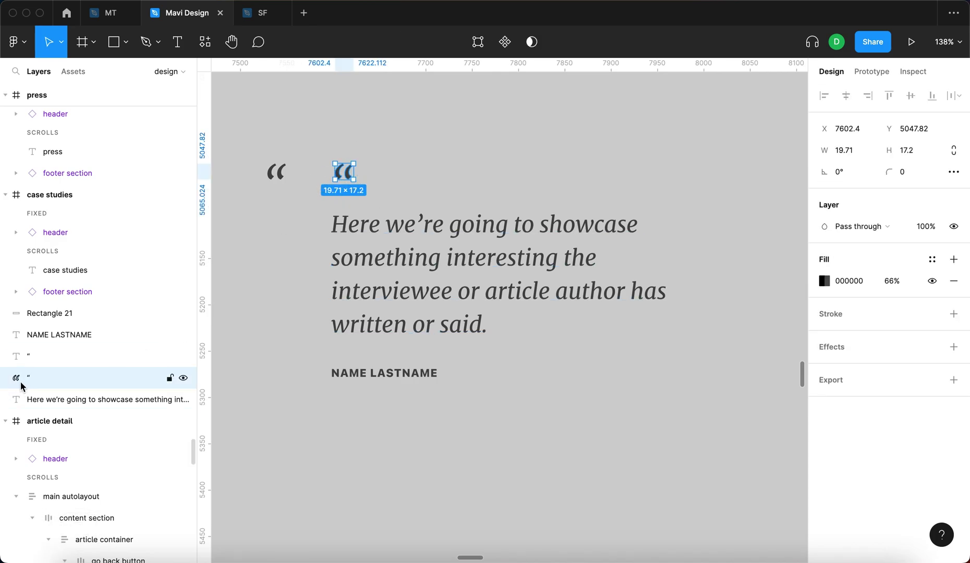
- Add "ffff" after the copied text quotation mark and move that text to the right of the quote block
double_click(277, 171)
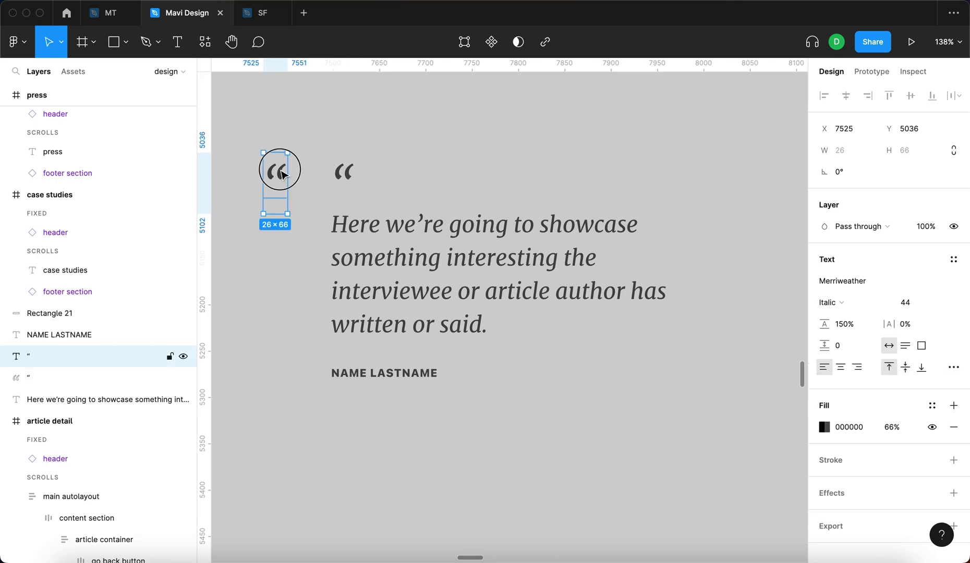
type("f")
key("Left")
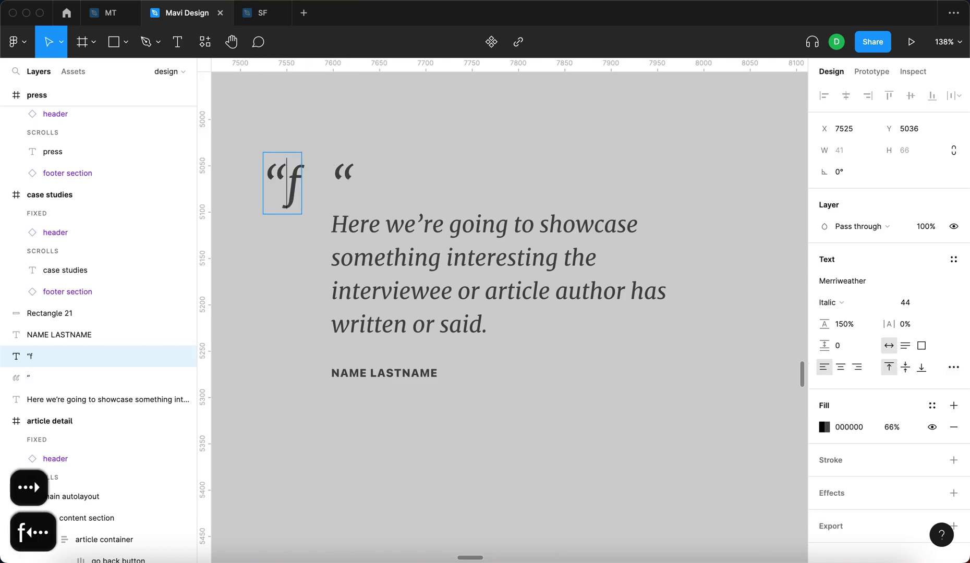
key("Left")
key("Right")
type("fff")
key("Escape")
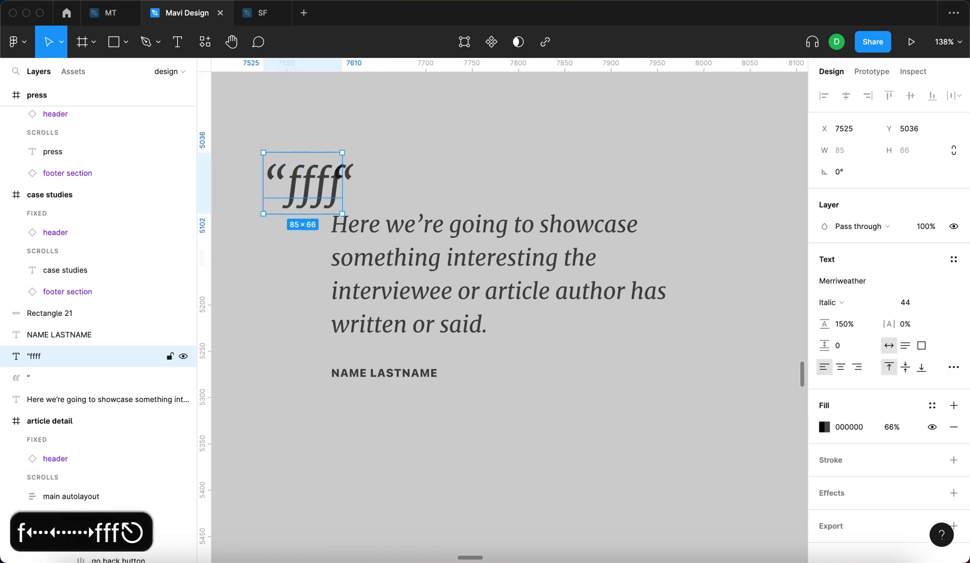
left_click_drag(278, 182, 747, 195)
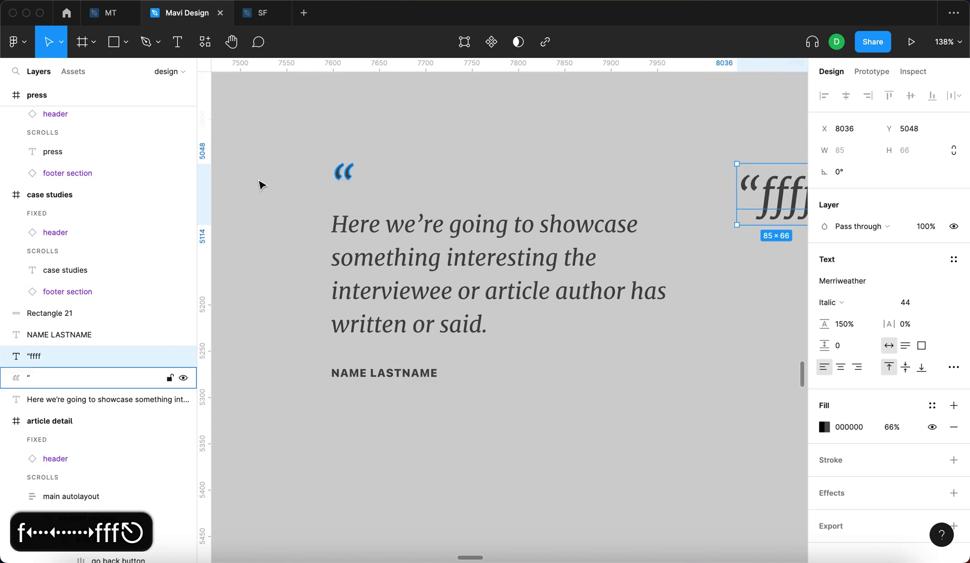
- Wrap the outlined quotation mark, the quote text and the name line together in a vertical auto layout frame
left_click(342, 172)
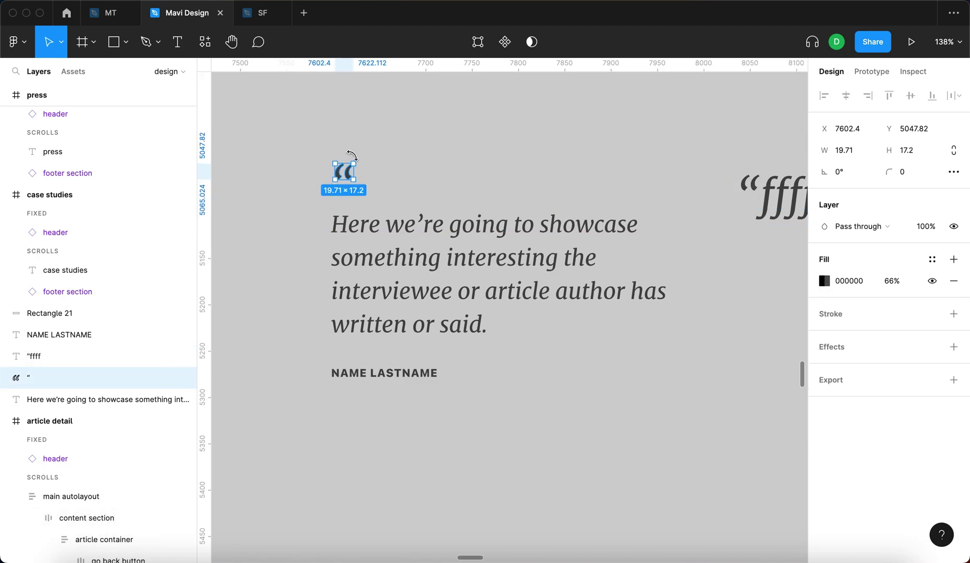
left_click(306, 352)
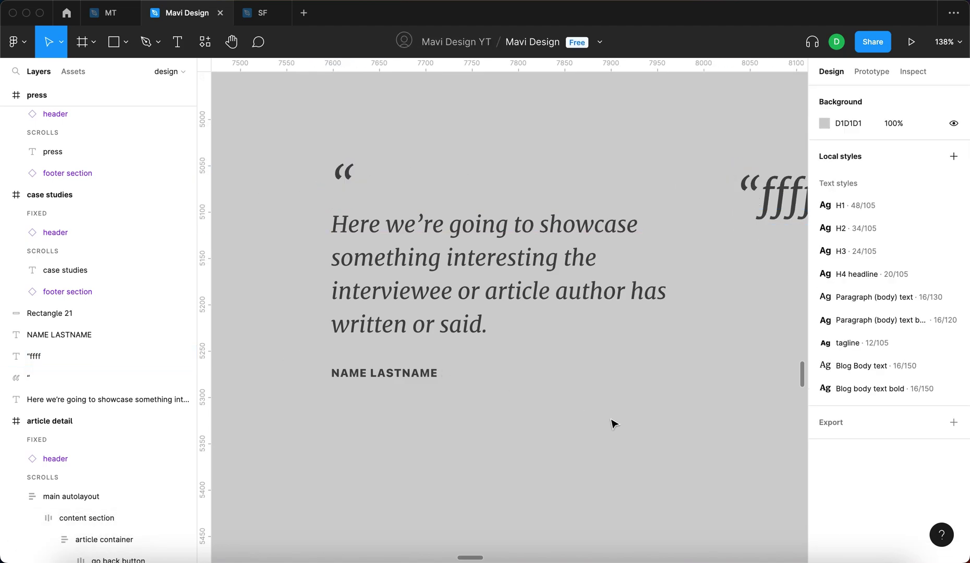
left_click_drag(718, 468, 311, 168)
key("shift+a")
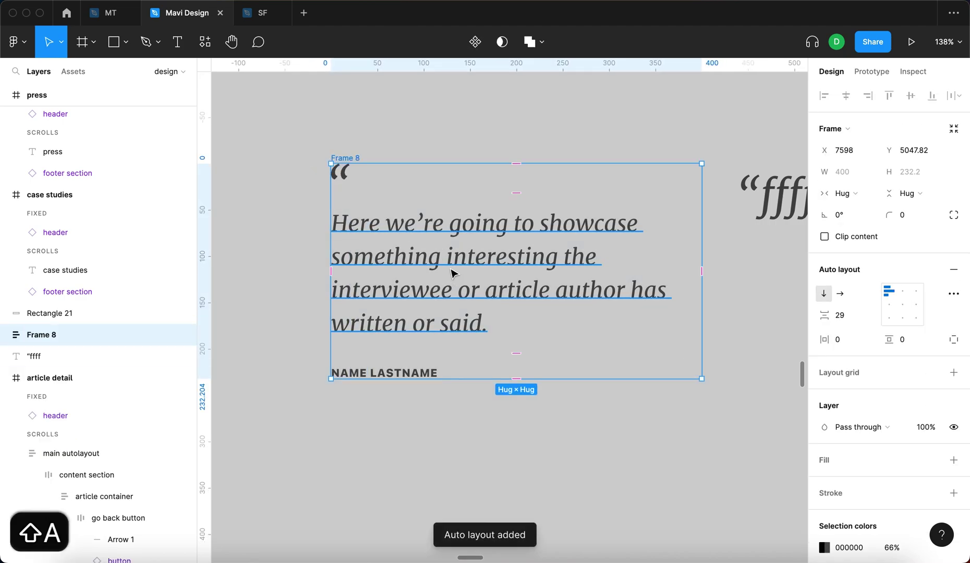
- Set the width of the quote text and the name line inside the new frame to Fill container
key("Return")
left_click(435, 259)
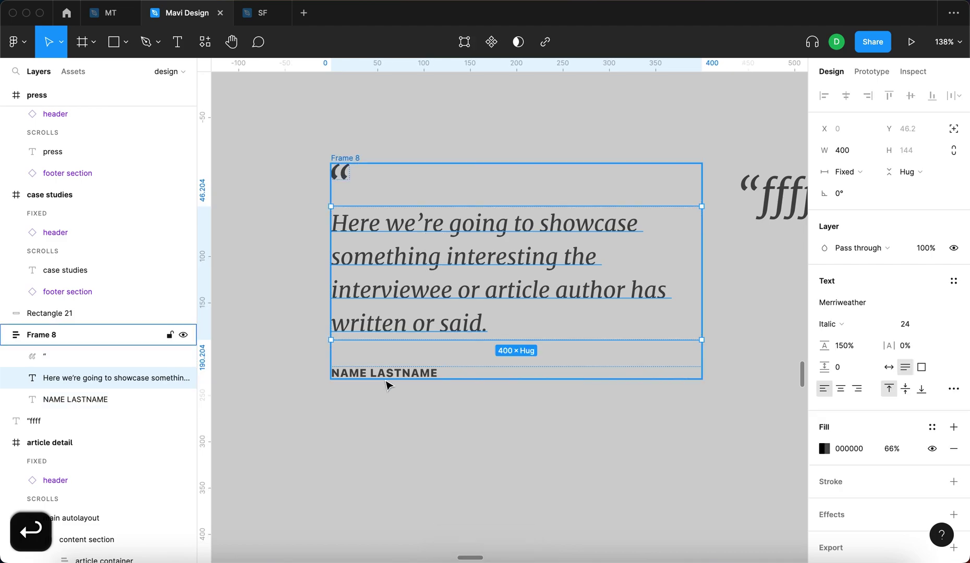
left_click(387, 379, "shift")
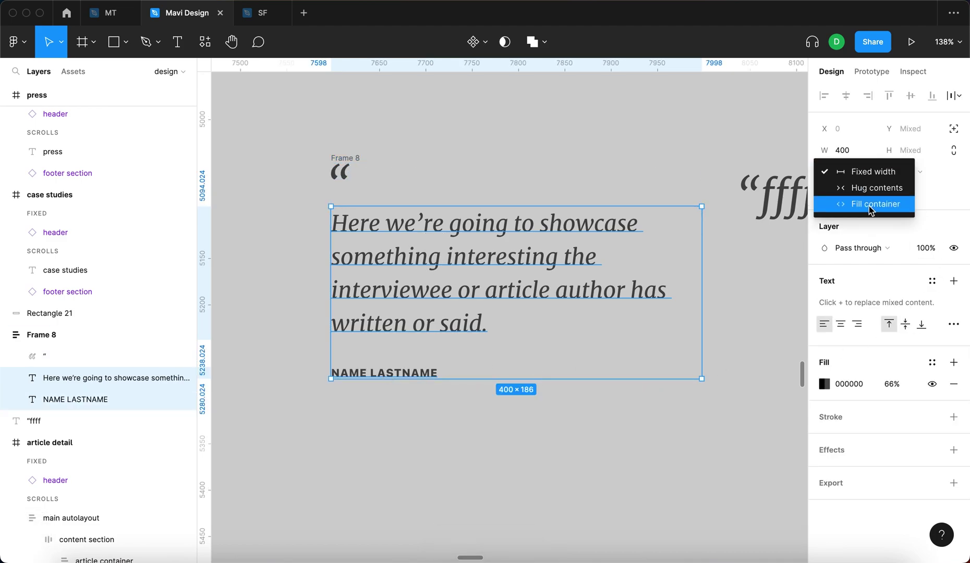
left_click(869, 206)
left_click(374, 411)
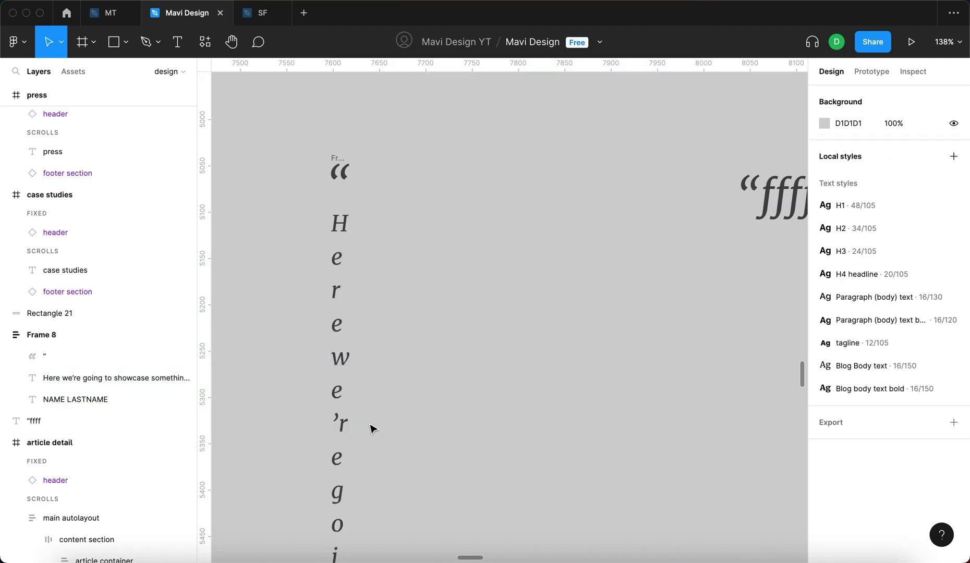
- Widen the collapsed quote frame on the canvas to about 382 px
scroll(359, 426, "down", 5)
scroll(359, 427, "up", 3)
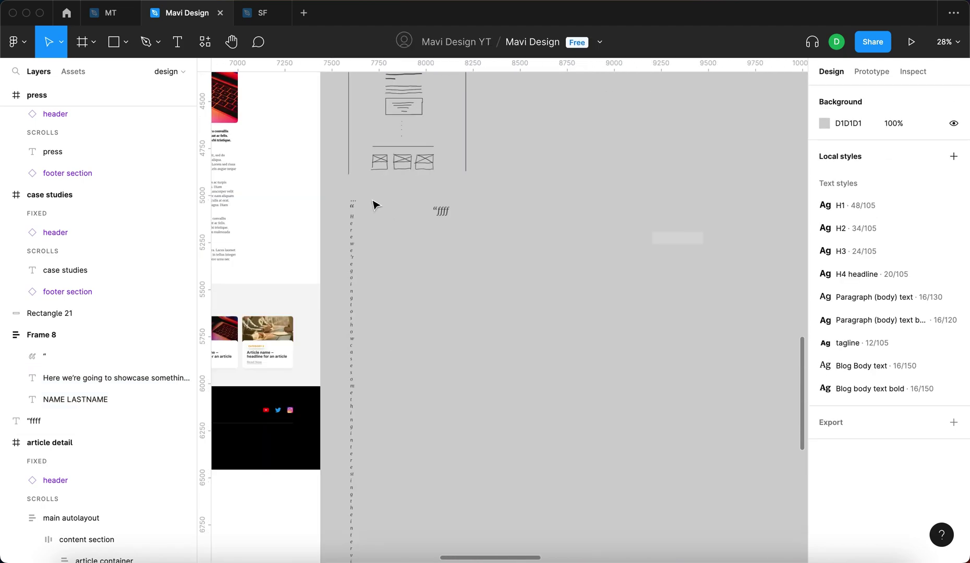
scroll(384, 239, "up", 2)
left_click(328, 180)
scroll(336, 190, "up", 5)
left_click_drag(368, 217, 701, 255)
scroll(725, 331, "down", 4)
left_click(688, 303)
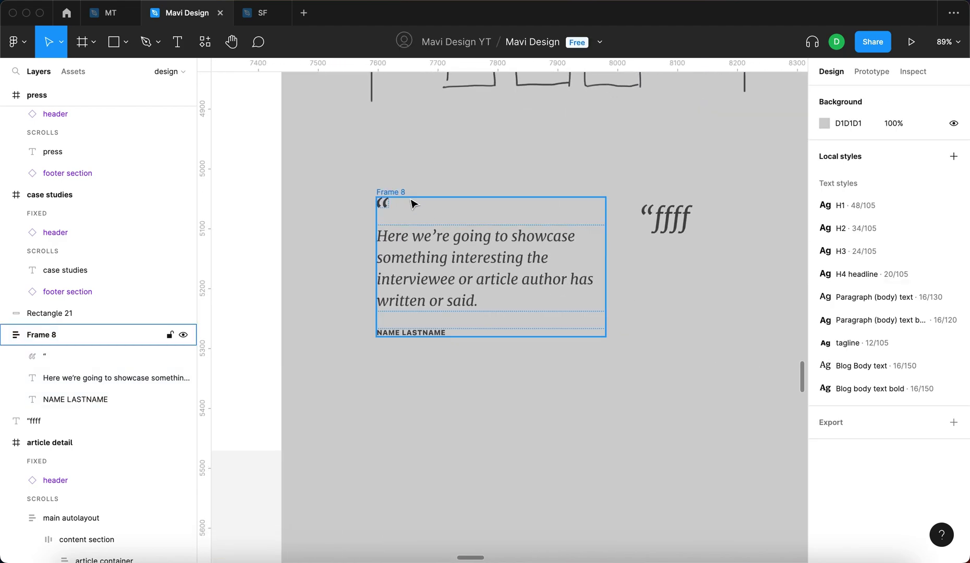
- Set the vertical spacing between the items in the quote frame to 20
left_click(390, 192)
scroll(433, 221, "up", 5)
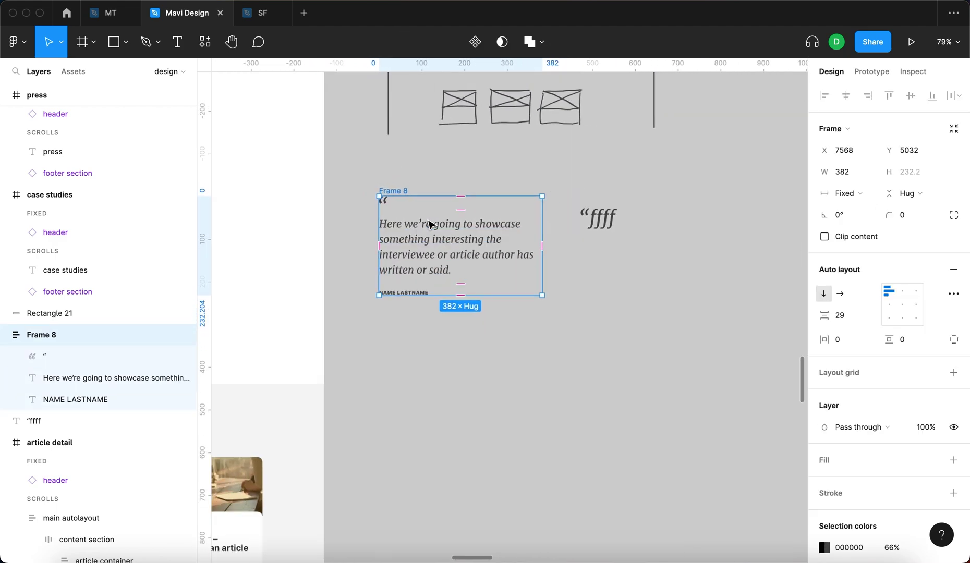
left_click(847, 318)
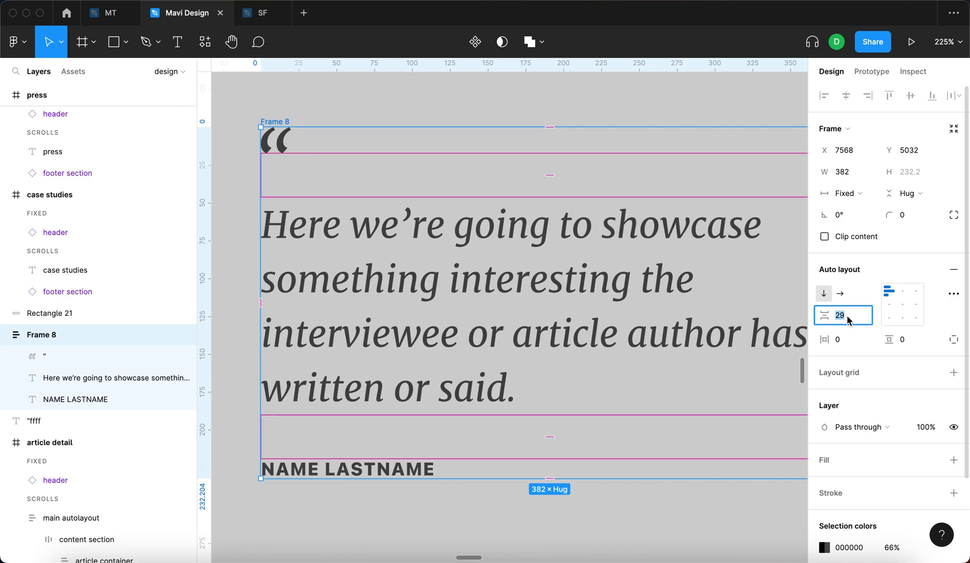
type("24")
key("Return")
key("Down")
key("Down")
key("Down")
key("Down")
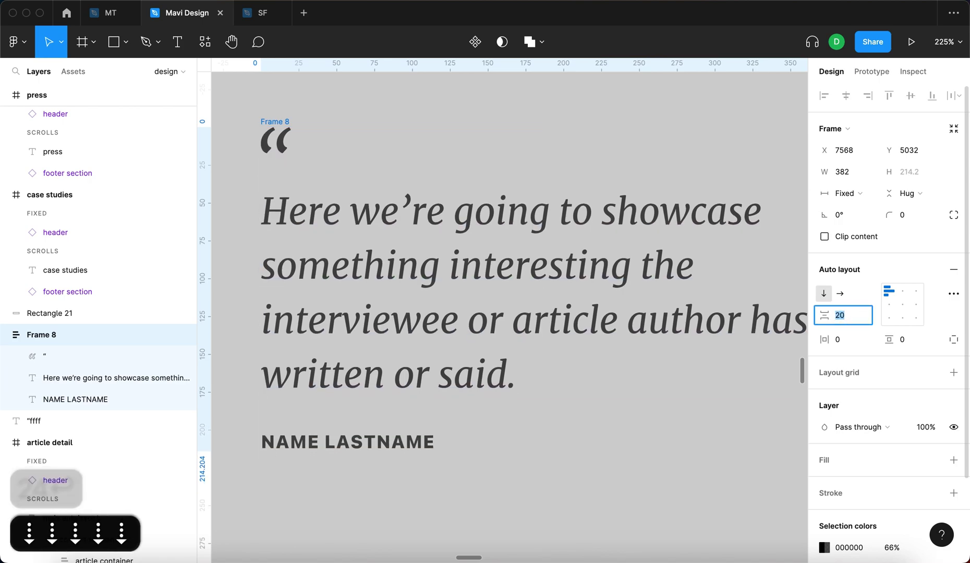
key("Down")
key("Down")
key("Down")
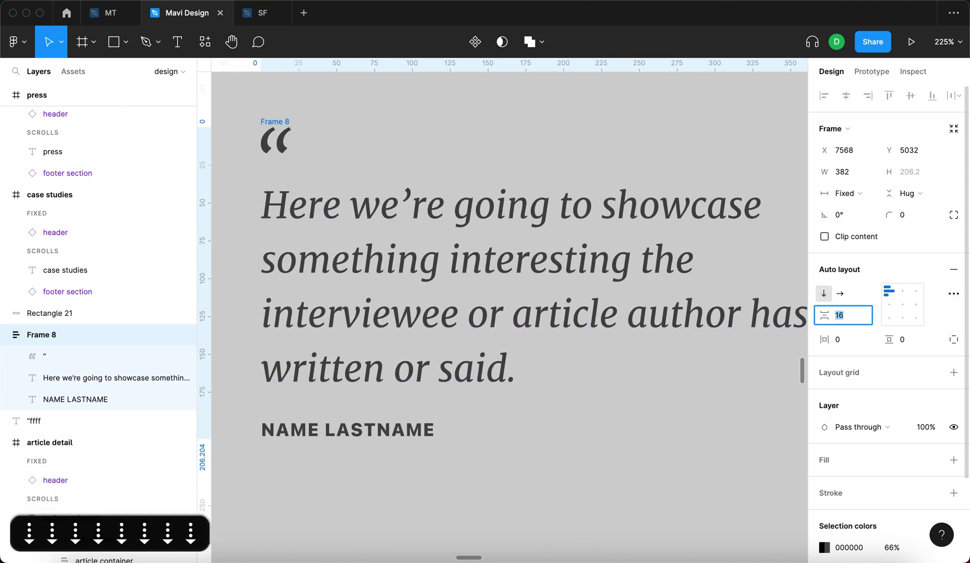
key("Up")
key("Up")
key("Up")
key("Up")
key("Return")
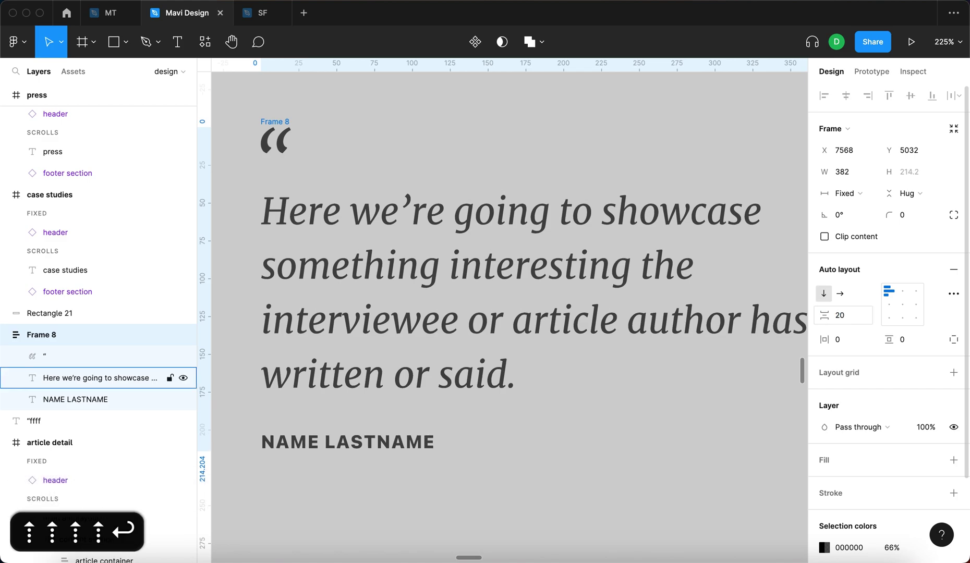
- Reduce the fill opacity of the author name line under the quote to 33%
scroll(541, 231, "down", 5)
left_click(602, 388)
left_click(446, 350)
scroll(445, 355, "down", 3)
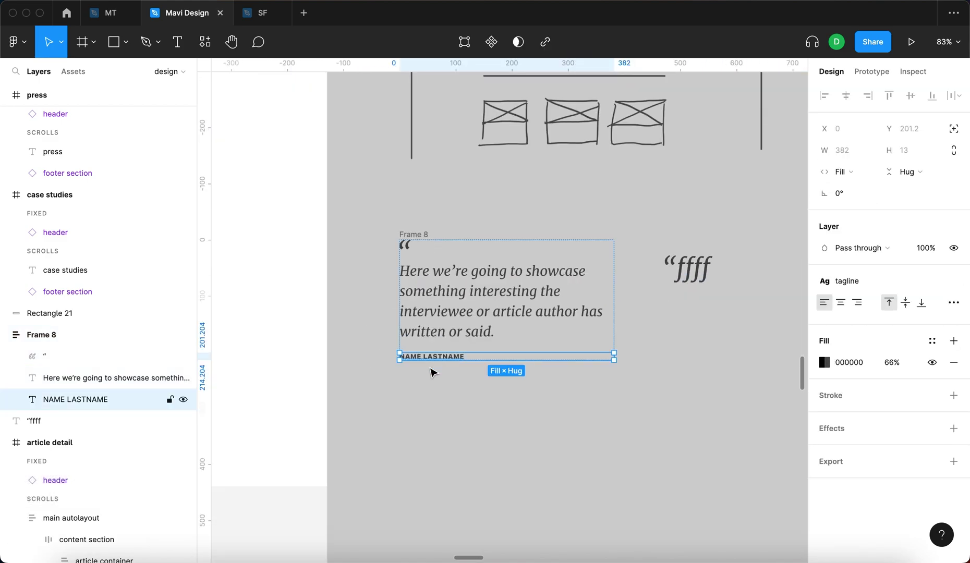
scroll(434, 371, "up", 5)
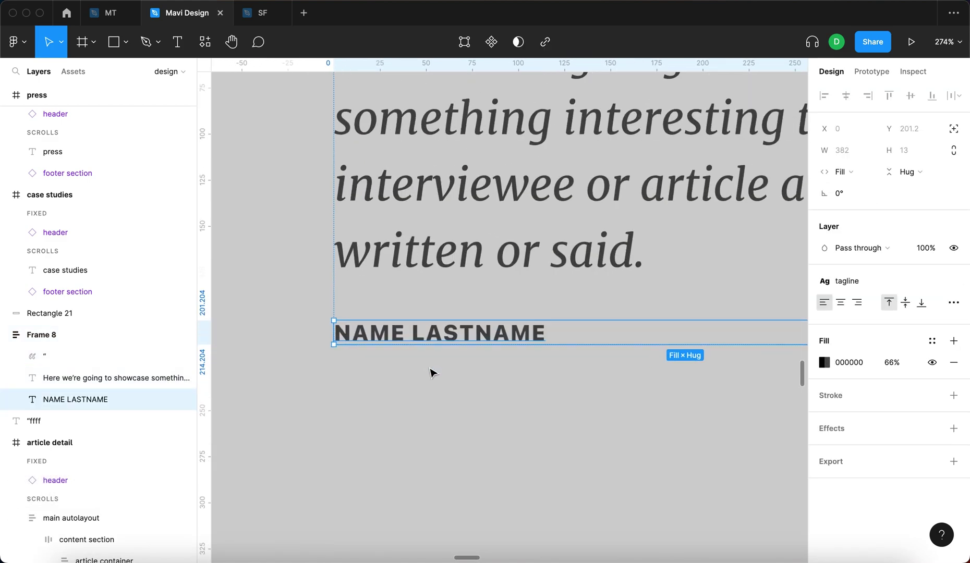
left_click(935, 342)
left_click(933, 341)
left_click(909, 365)
key("shift+Down")
key("shift+Down")
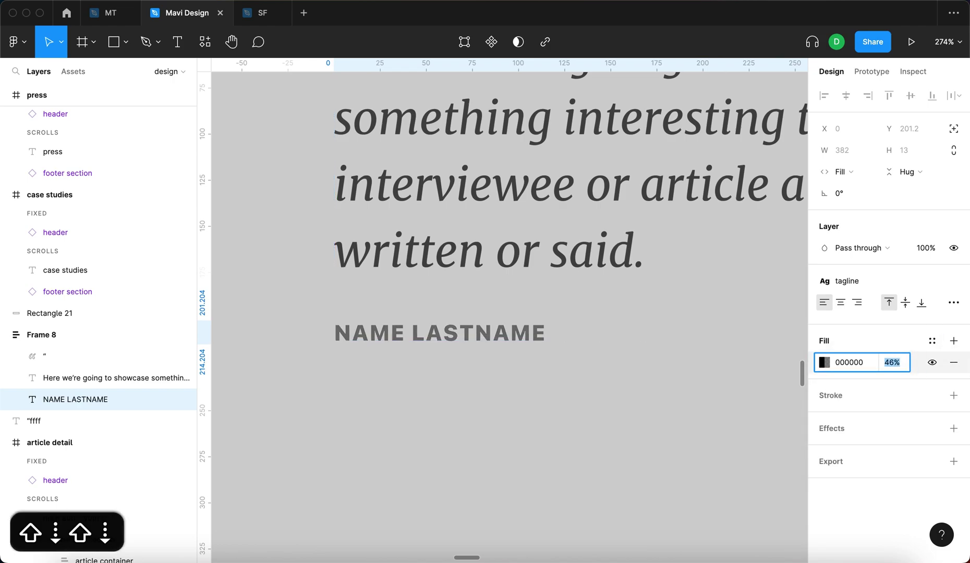
key("shift+Down")
key("Down")
key("Down")
key("Down")
key("Down")
key("Down")
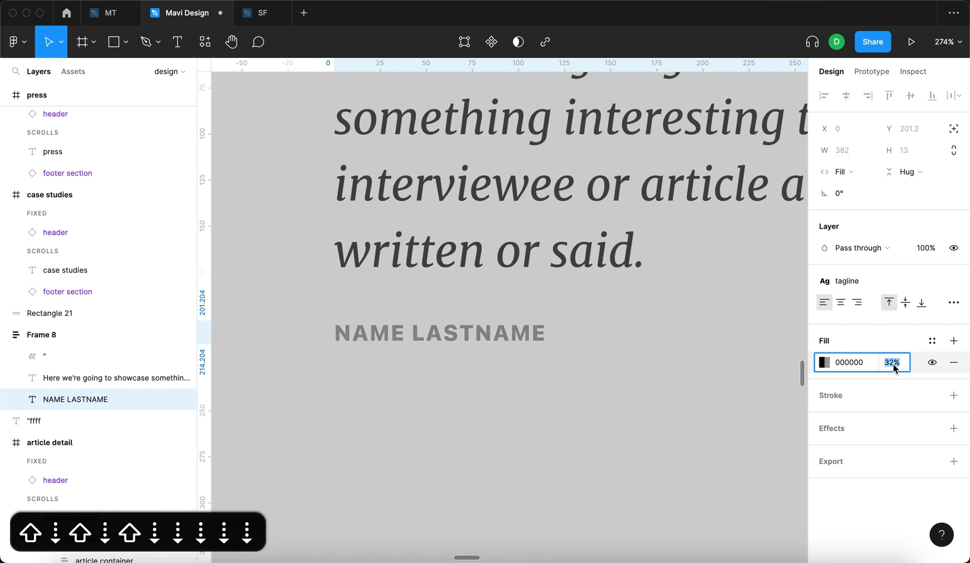
key("Up")
key("Return")
- Rename the frame around the quote block as "quote" and shift it slightly to the left
key("shift+Return")
key("shift+2")
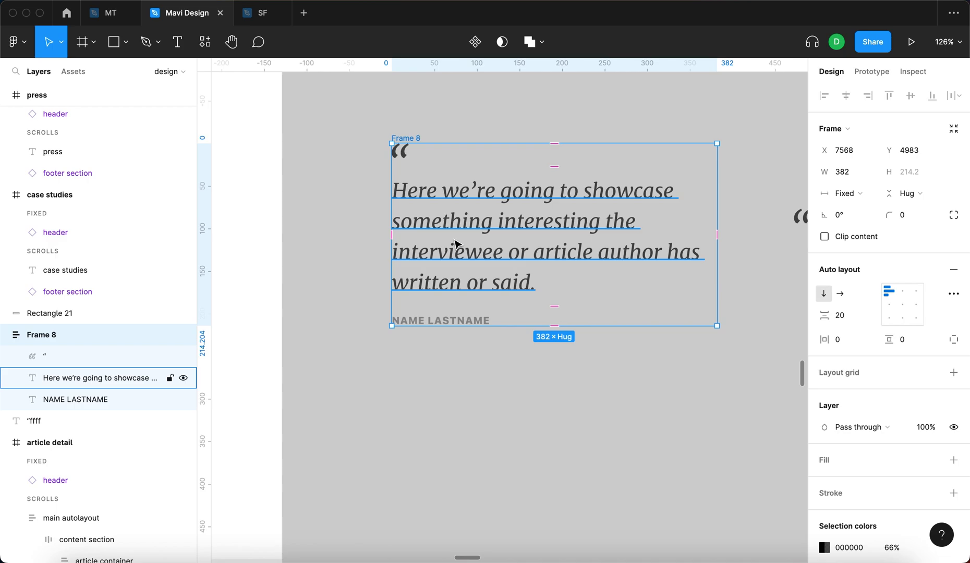
key("super+r")
type("quote")
key("Return")
left_click(353, 147)
left_click_drag(407, 139, 384, 145)
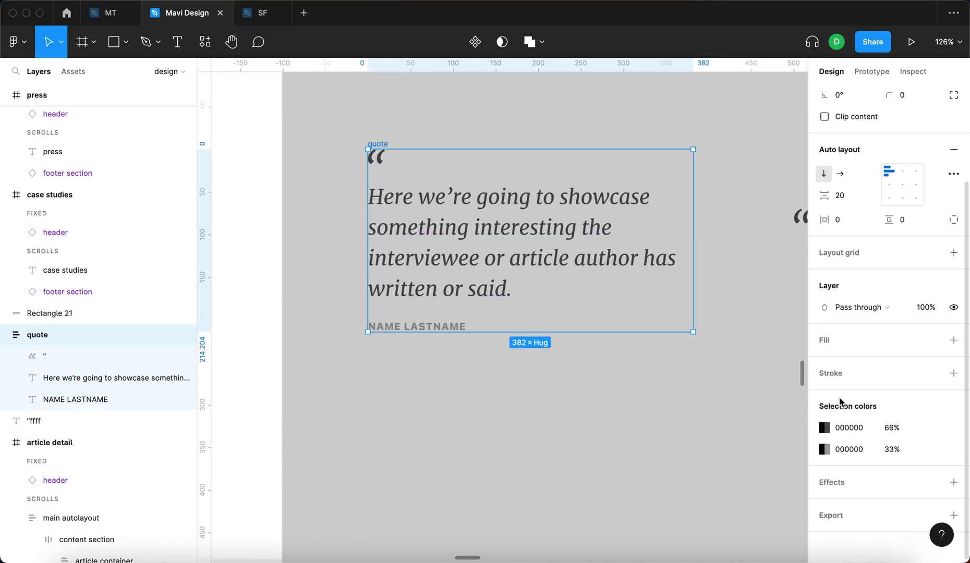
- Add a fill to the quote frame using light grey F5F5F5 sampled from the Related articles section background
left_click(953, 340)
scroll(600, 396, "down", 5)
scroll(600, 399, "up", 10)
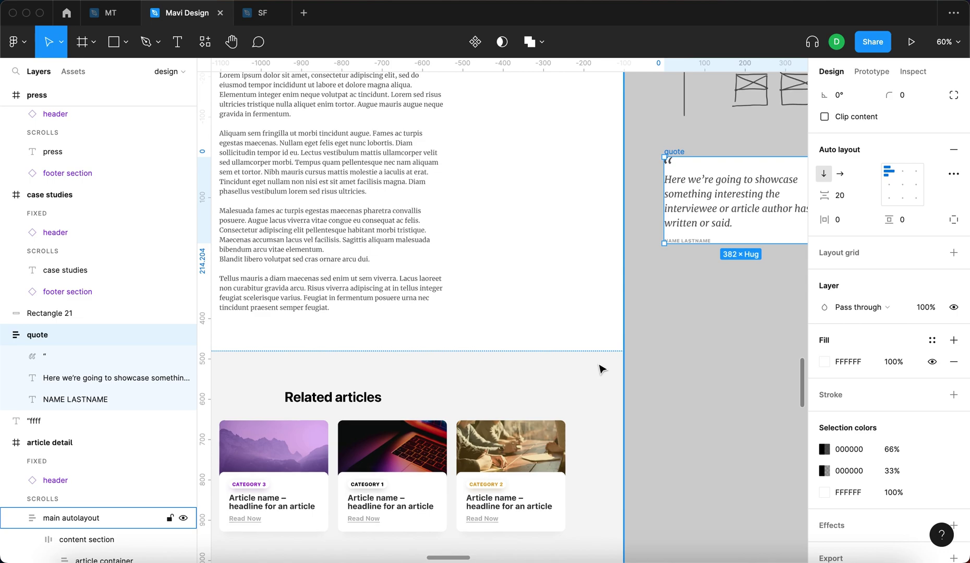
scroll(601, 369, "down", 3)
key("i")
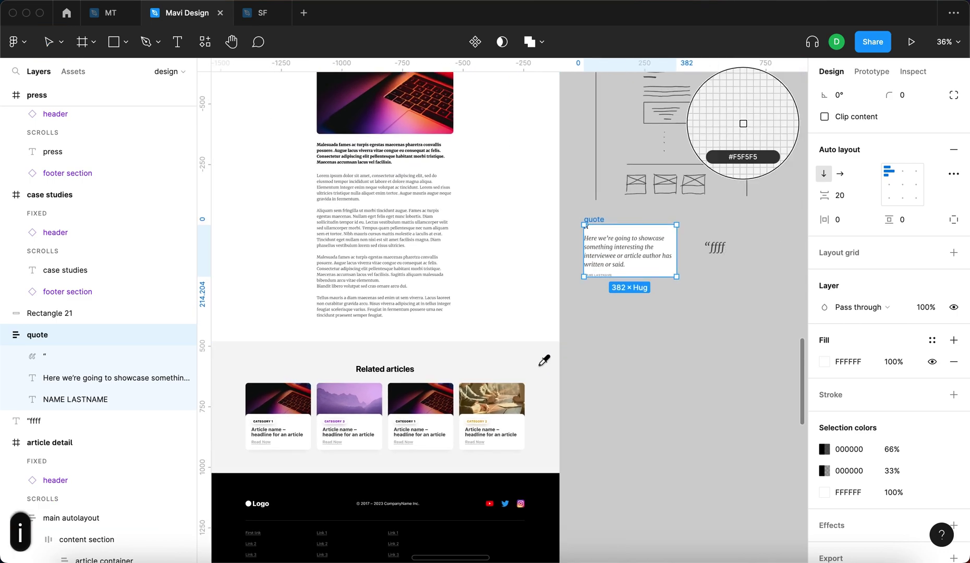
scroll(544, 360, "up", 3)
left_click(553, 359)
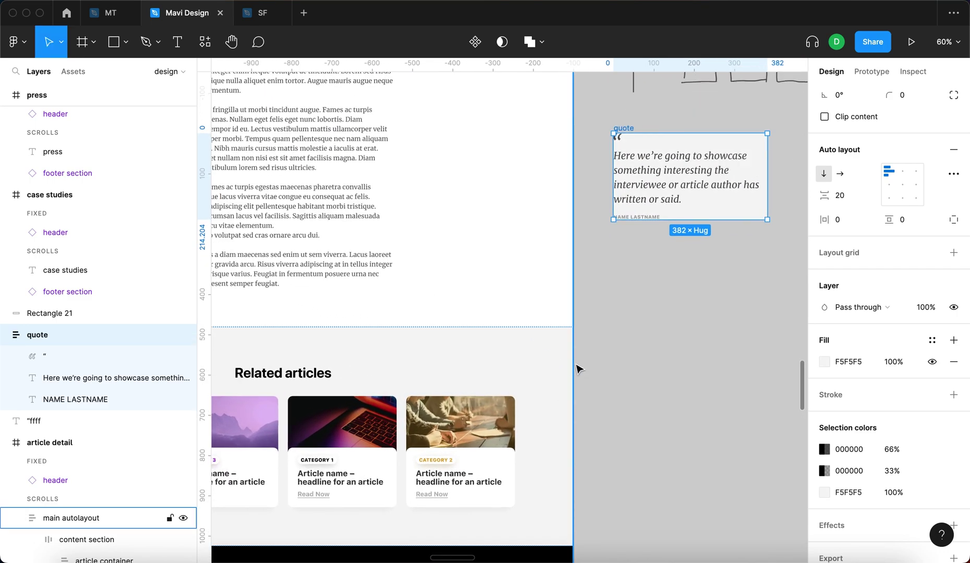
left_click(669, 369)
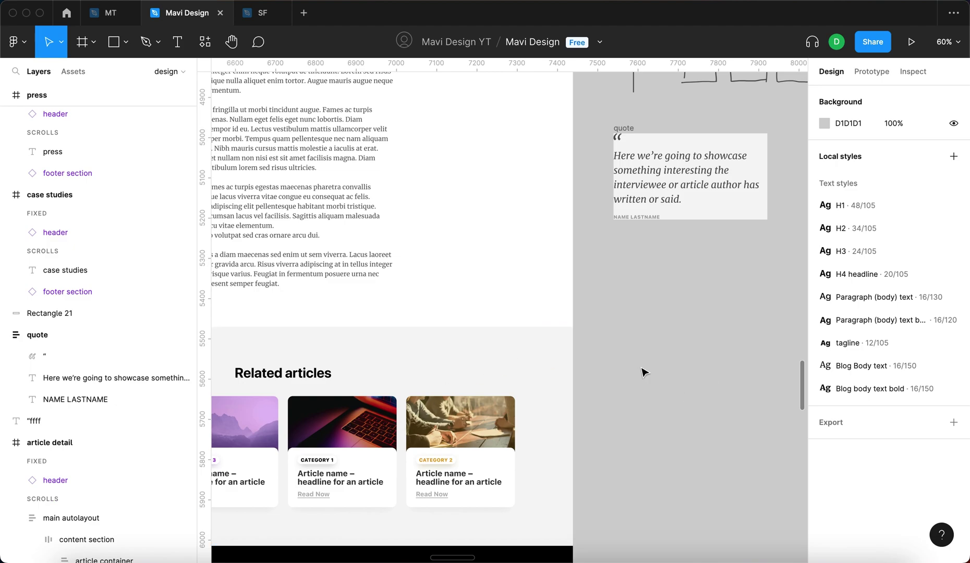
- Set the horizontal padding of the quote frame to 32
scroll(667, 339, "down", 2)
scroll(668, 339, "left", 2)
scroll(673, 261, "right", 3)
left_click(626, 251)
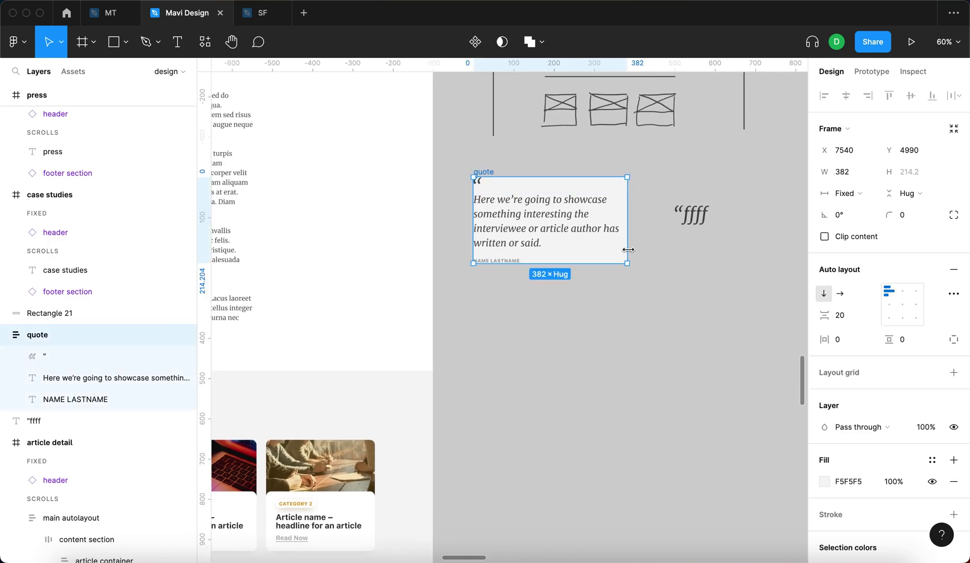
scroll(628, 253, "up", 3)
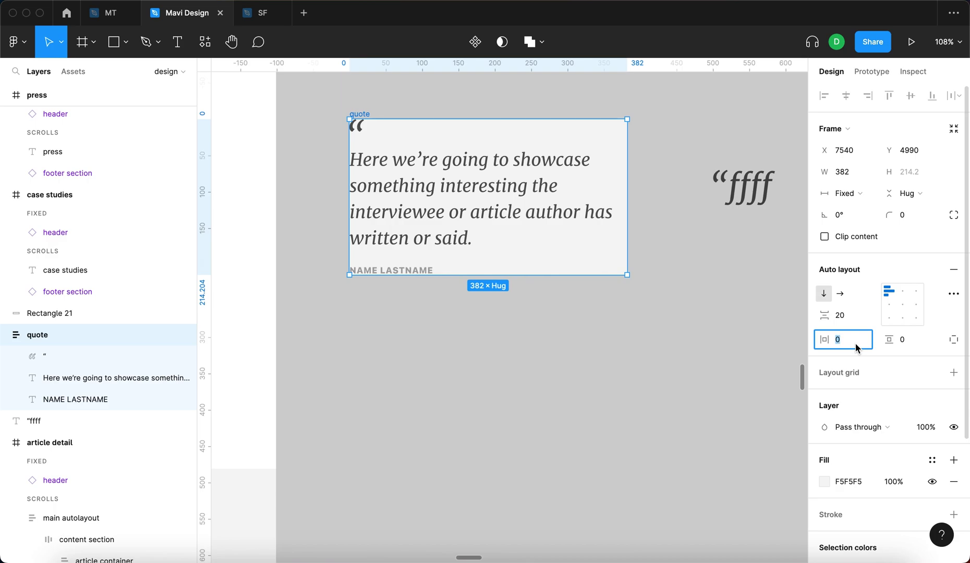
key("shift+Up")
key("shift+Up")
key("shift+Up")
key("Up")
key("Up")
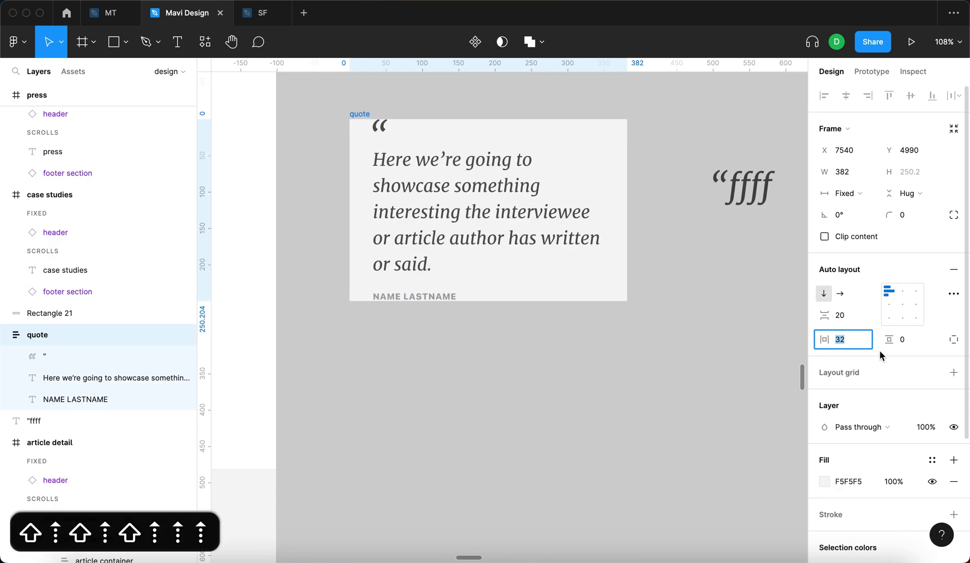
- Set the vertical padding of the quote frame to 32
left_click(911, 342)
key("shift+Up")
key("shift+Up")
key("shift+Up")
key("Up")
key("Up")
key("Return")
left_click(687, 441)
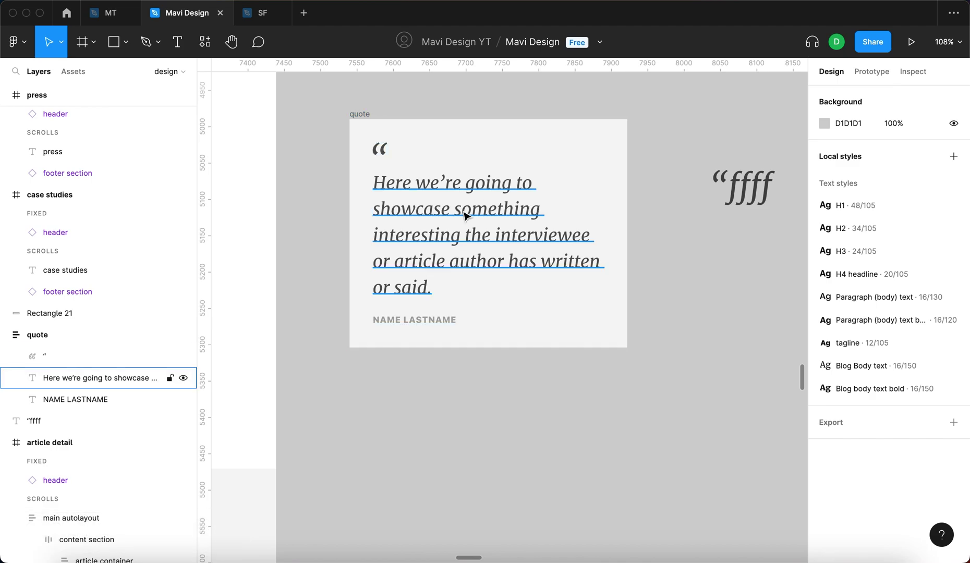
- Move the quote frame further down the canvas and widen it to about 500 px
scroll(466, 216, "down", 5)
left_click_drag(423, 179, 418, 253)
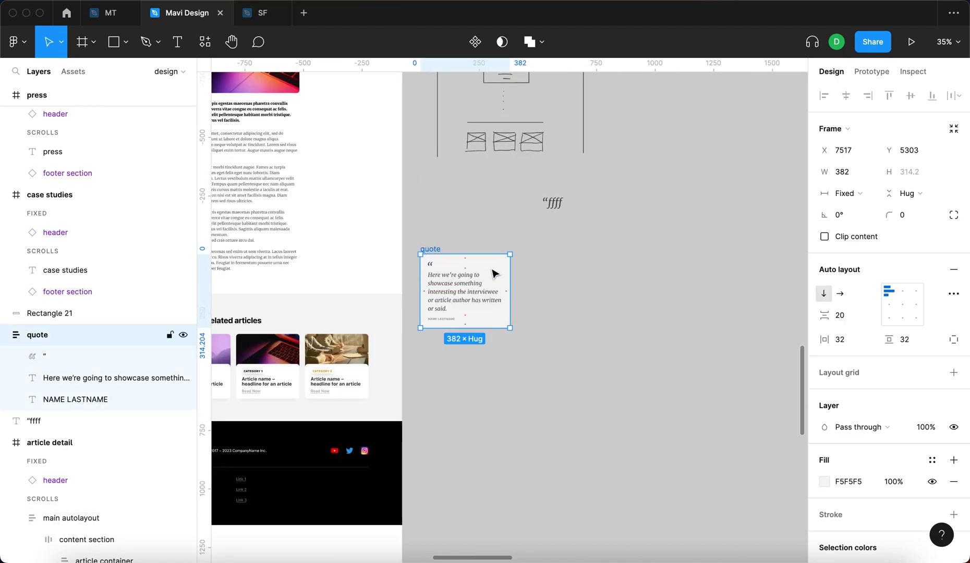
left_click_drag(511, 272, 538, 271)
left_click(625, 282)
- Try a fill opacity of 33% on the outlined quotation mark in the quote frame
scroll(442, 251, "up", 5)
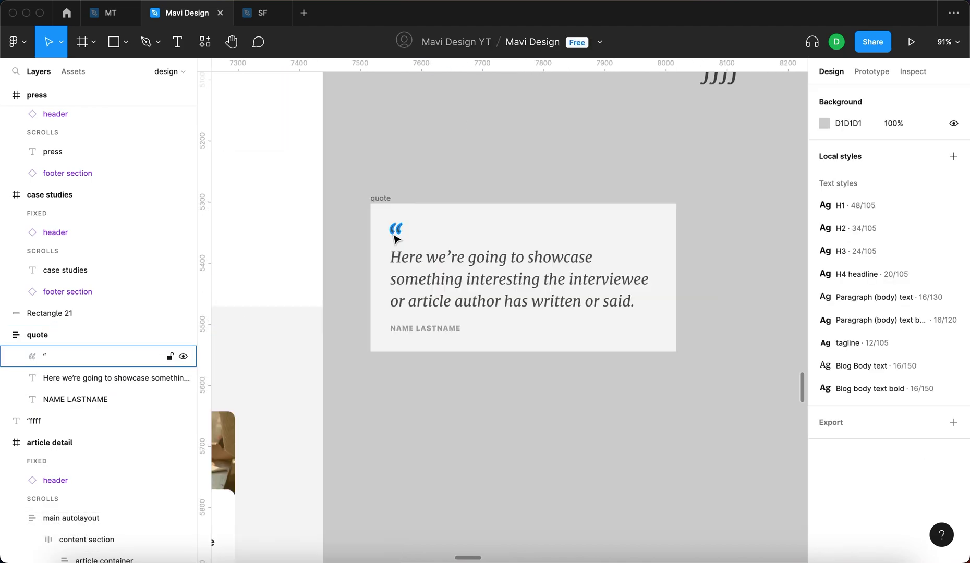
left_click(395, 225)
scroll(396, 244, "up", 3)
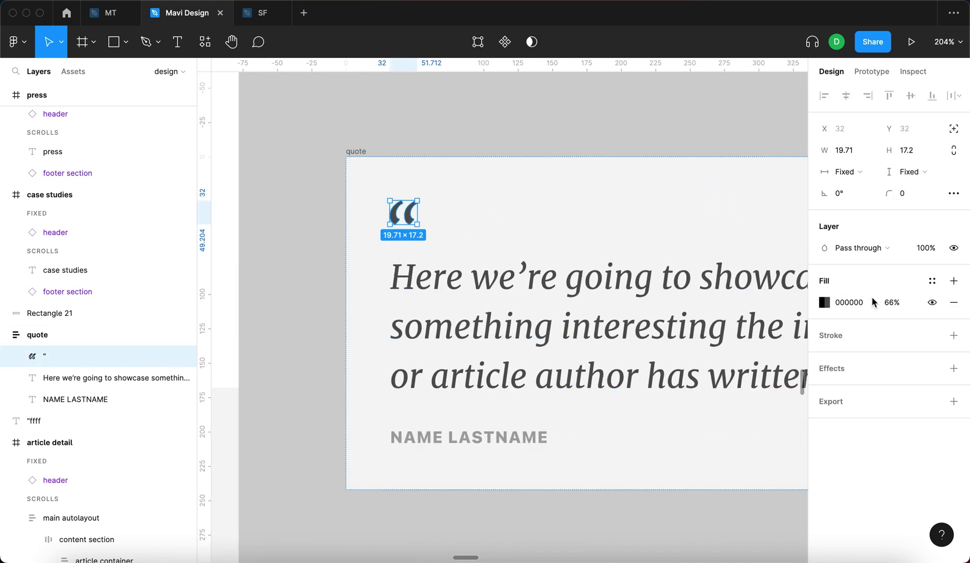
left_click(892, 303)
scroll(386, 272, "down", 5)
key("Return")
left_click(338, 259)
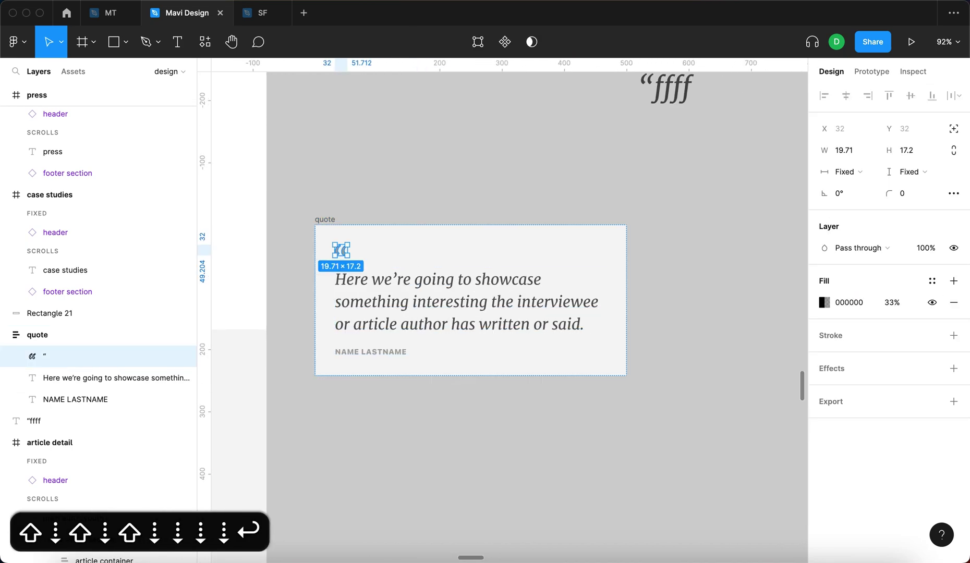
- Set the quotation mark's fill opacity back to 66%
left_click(891, 303)
type("66")
key("Return")
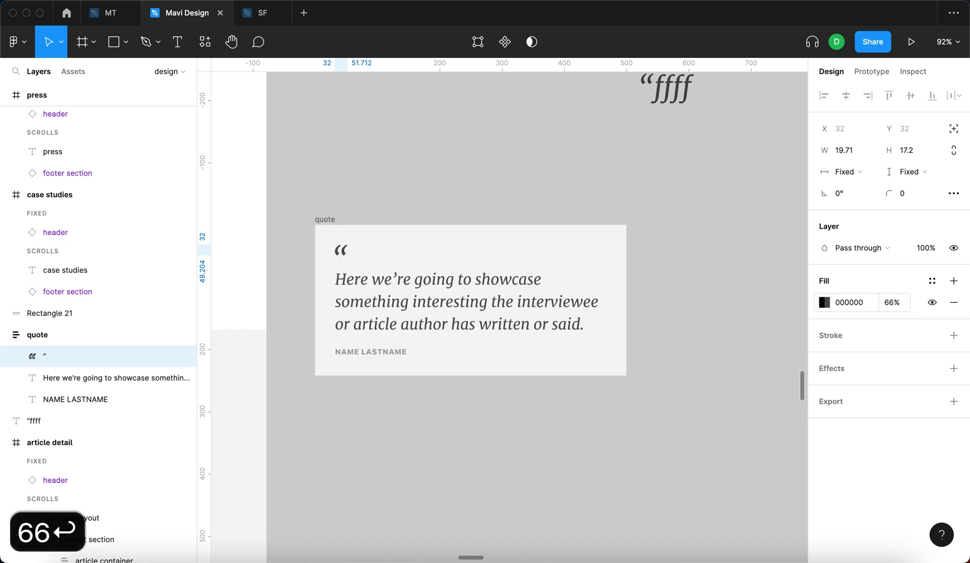
left_click(777, 332)
- Convert the quote frame into a component
scroll(777, 332, "down", 4)
left_click(563, 225)
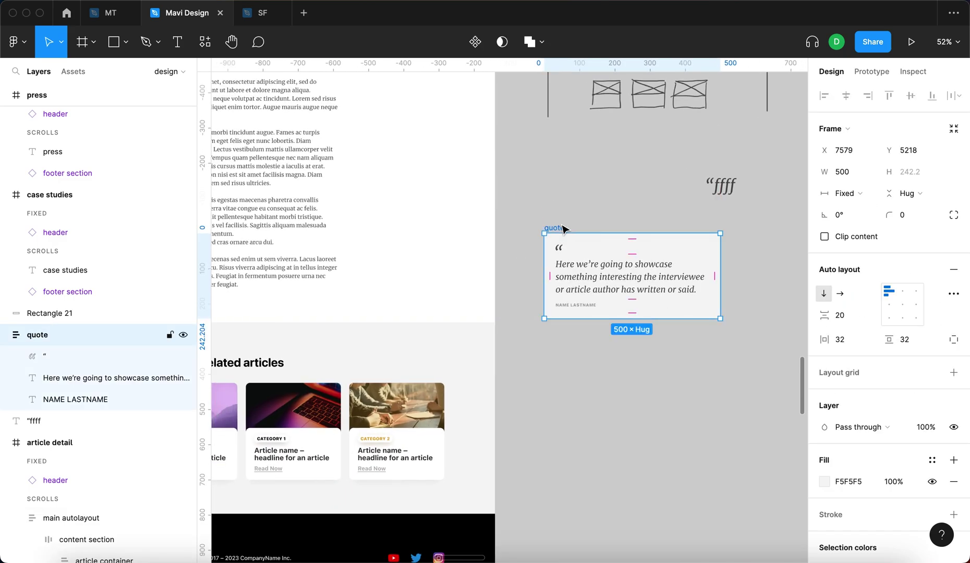
scroll(615, 216, "up", 5)
left_click_drag(558, 190, 432, 160)
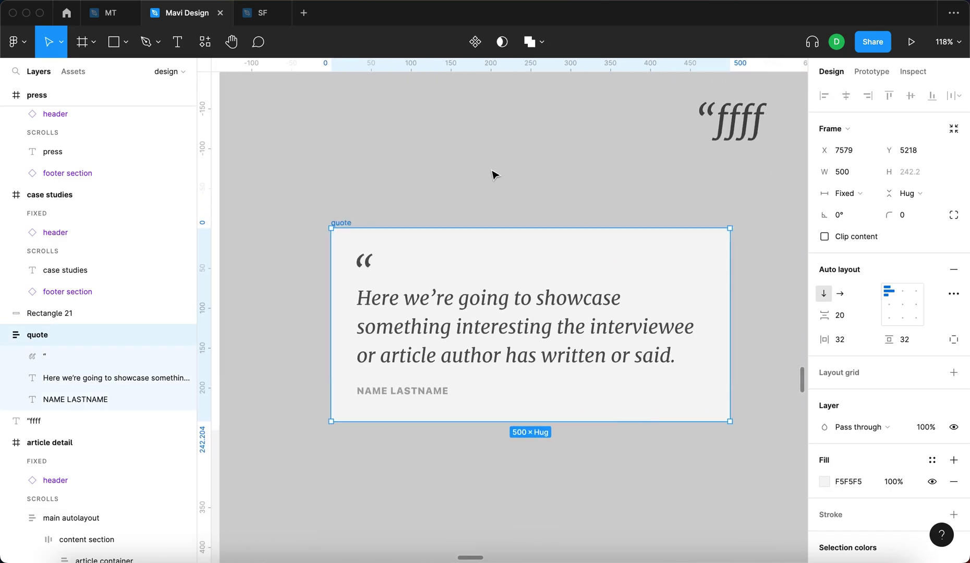
left_click(474, 55)
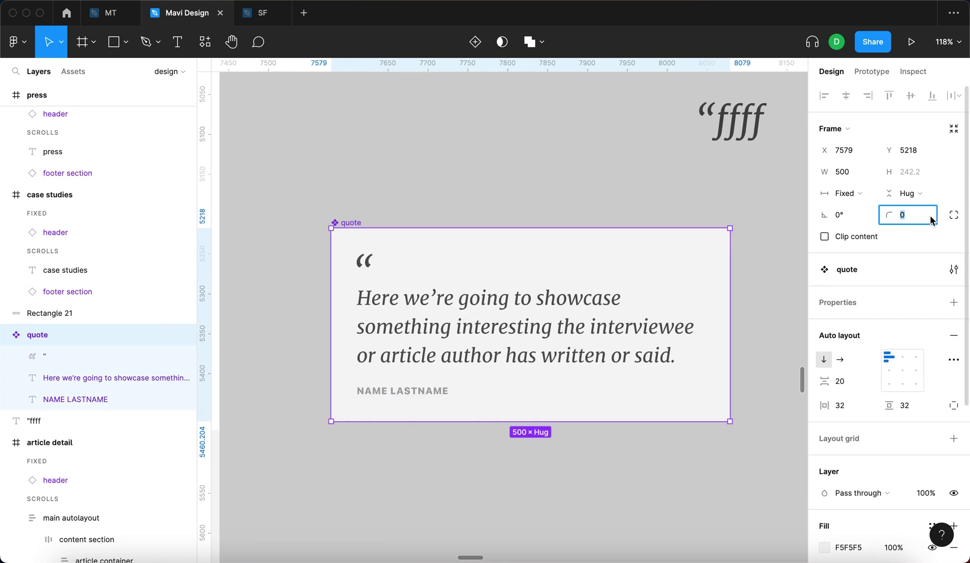
- Round the corners of the quote component with a radius of 16
key("shift+Up")
key("shift+Up")
key("Down")
key("Down")
key("Down")
key("Down")
key("Return")
left_click(545, 169)
- Move the quote component to about X 7638, Y 5264, below the "ffff" text
scroll(550, 196, "down", 5)
mouse_move(568, 224)
left_mouse_down()
mouse_move(688, 284)
mouse_move(558, 232)
left_mouse_up()
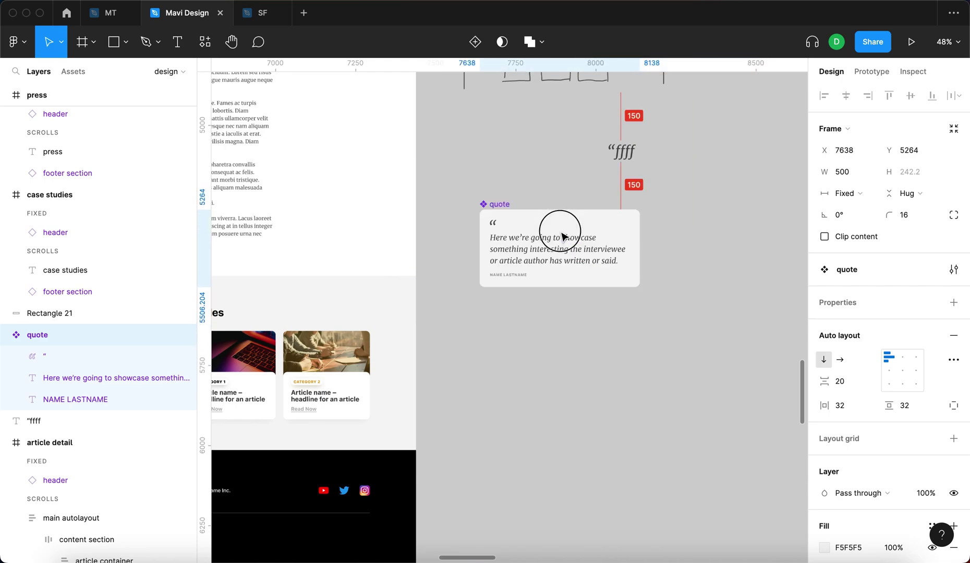
key("shift+2")
left_click(672, 441)
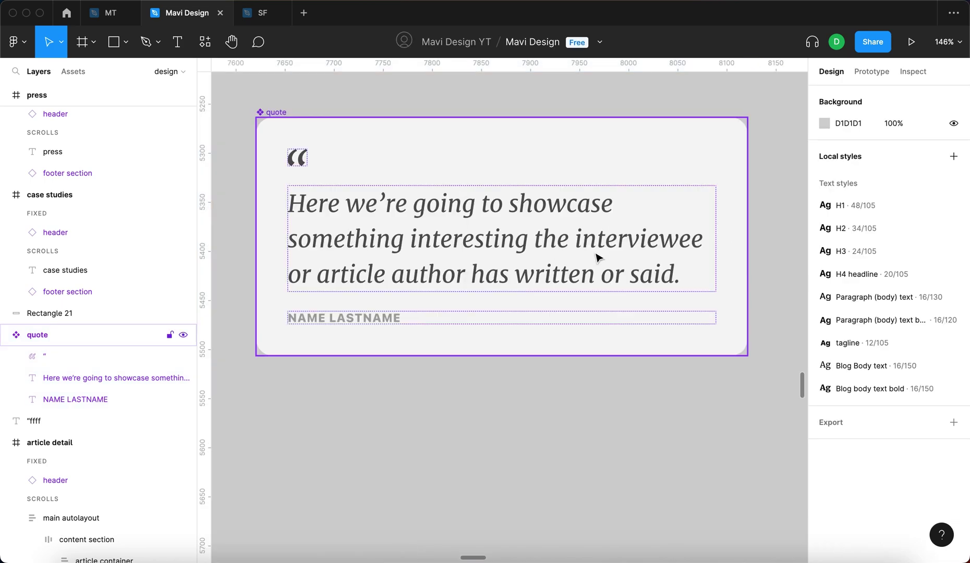
- Create a component property named "quote text" for the content of the italic quote text
left_click(351, 267)
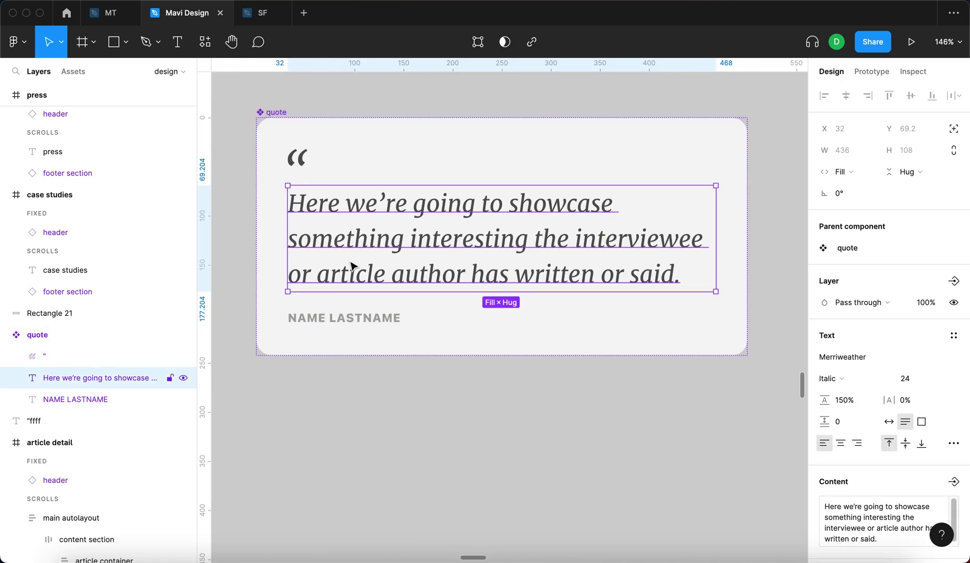
scroll(365, 271, "down", 2)
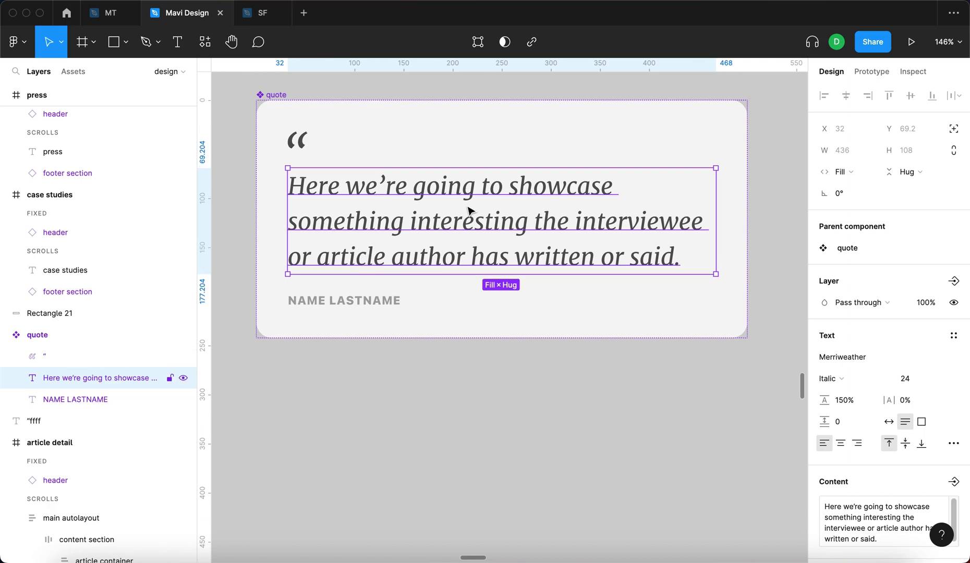
scroll(470, 211, "down", 2)
scroll(962, 364, "down", 4)
left_click(959, 365)
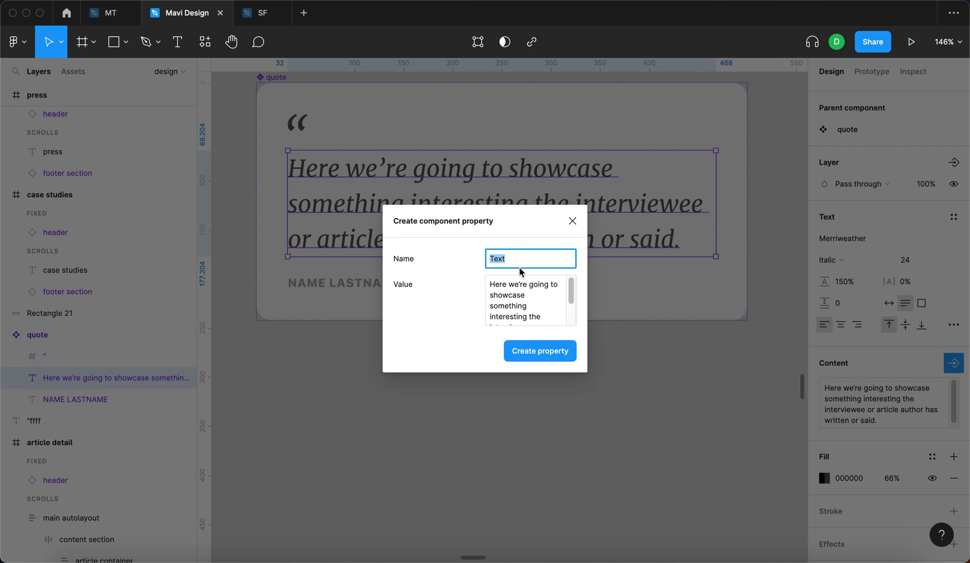
type("quote texz")
key("BackSpace")
type("t")
key("Return")
- Create a component property named "name" for the content of the NAME LASTNAME text
left_click(339, 284)
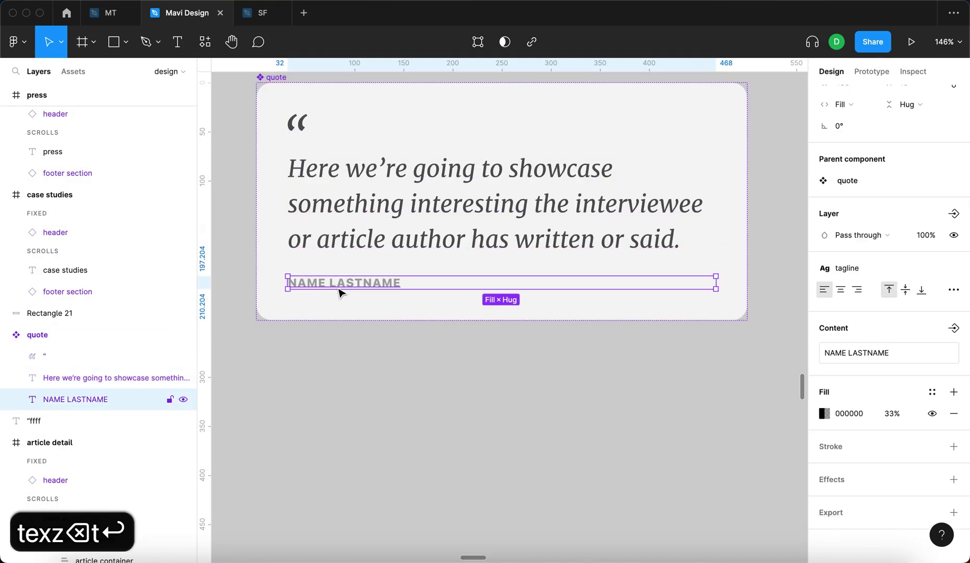
left_click(953, 330)
left_click(858, 385)
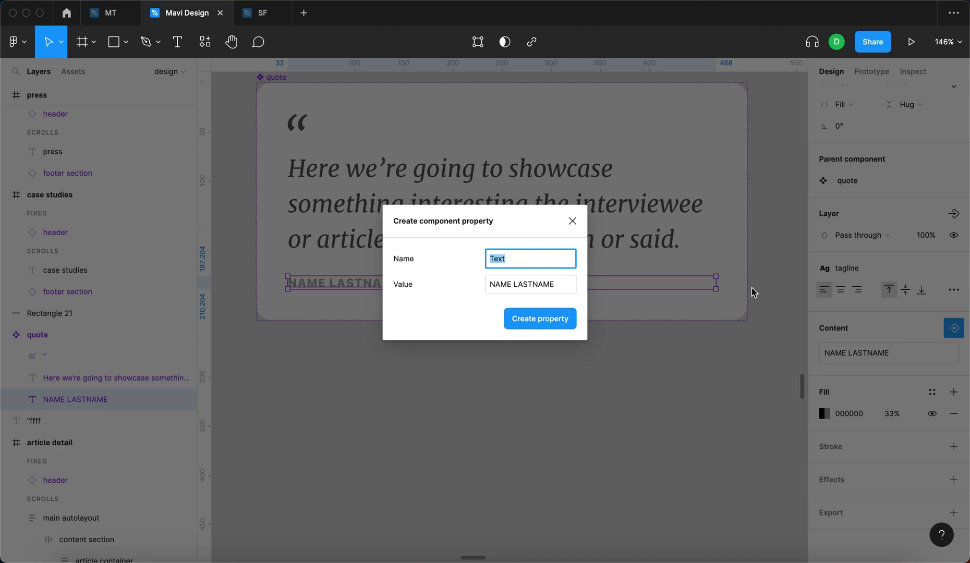
type("name")
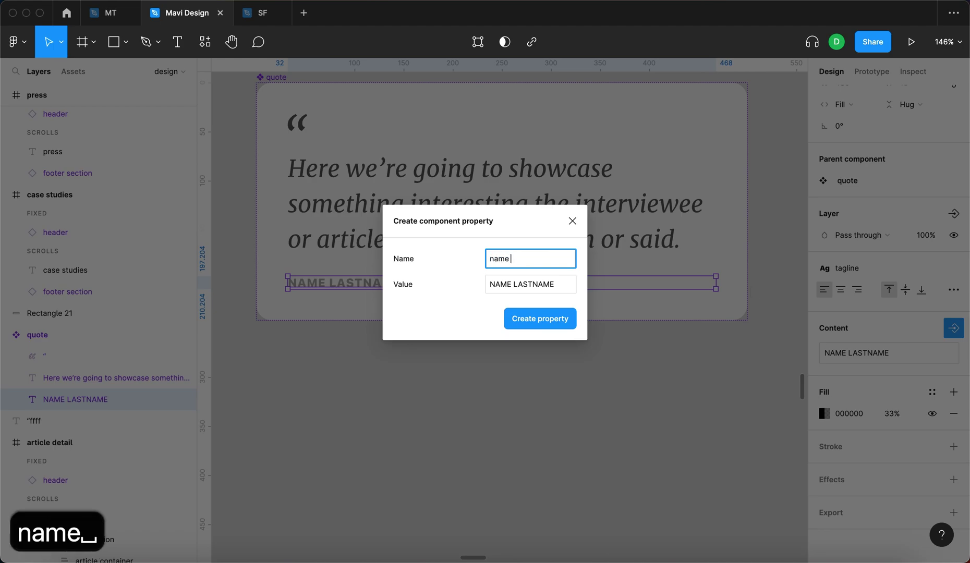
key("Return")
- Place an instance of the quote component below the original at about X 7682, Y 5612
left_click(403, 242)
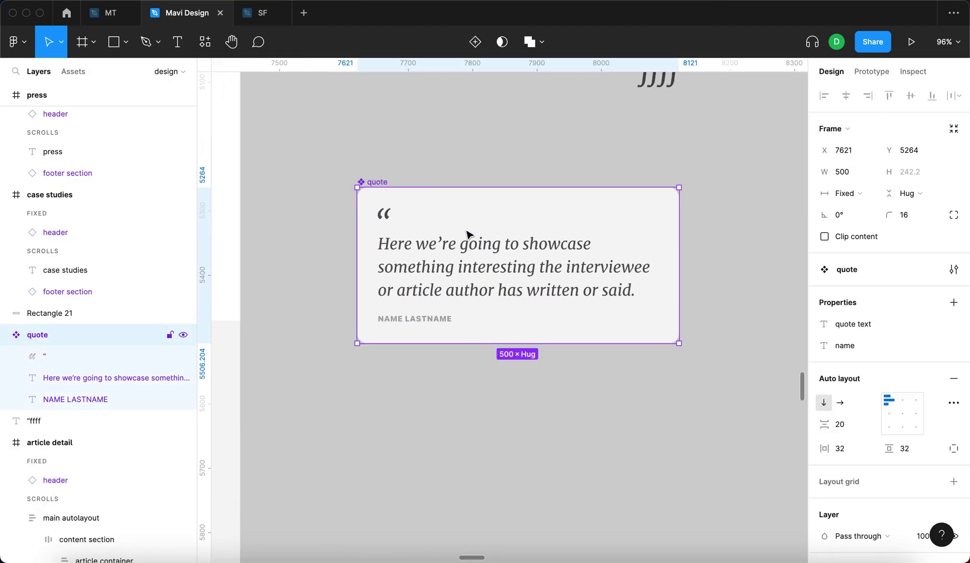
scroll(471, 236, "down", 5)
left_click_drag(508, 331, 507, 334)
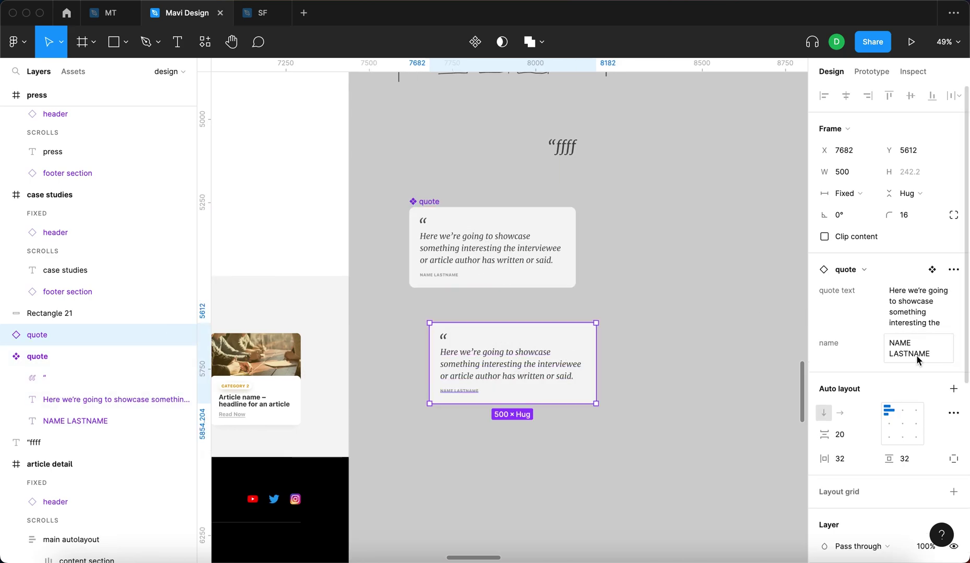
- Try shortening the instance's quote text through its component property and undo the edit
left_click(894, 294)
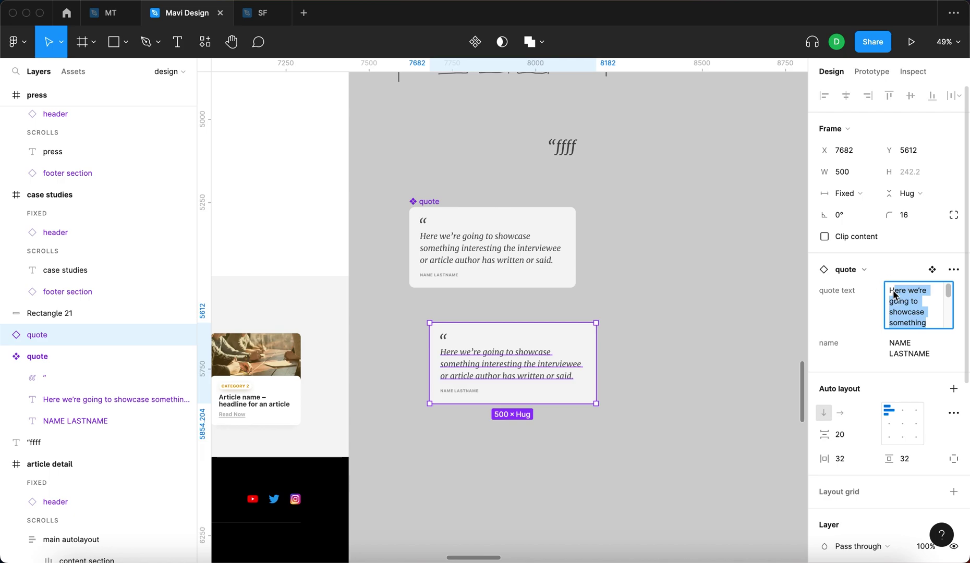
key("BackSpace")
key("Return")
left_click(697, 397)
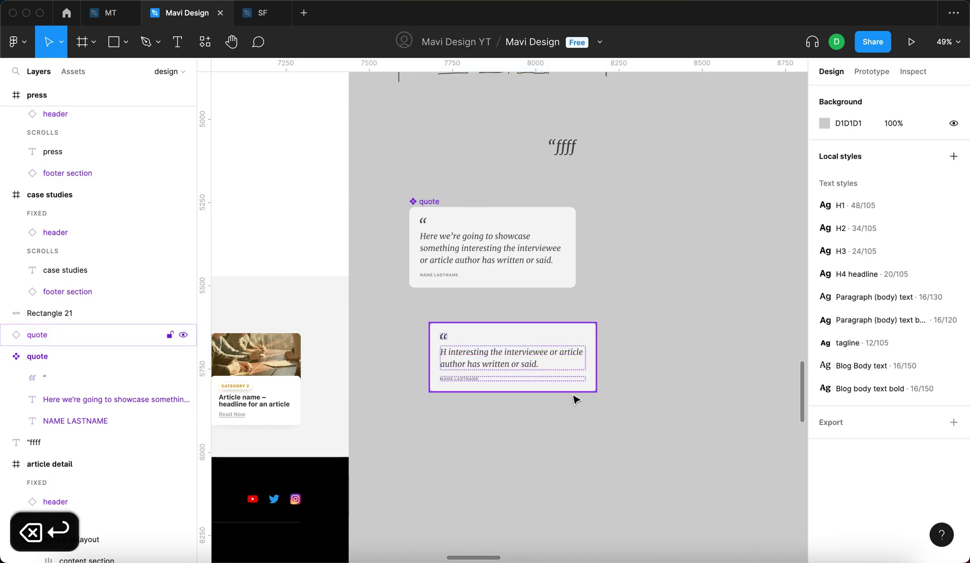
key("super+z")
key("super+z")
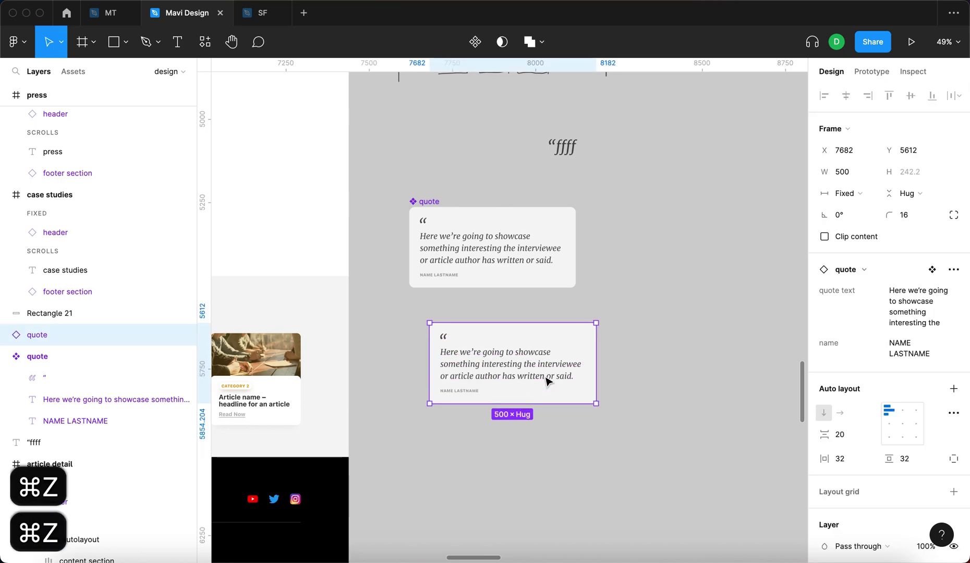
left_click(562, 458)
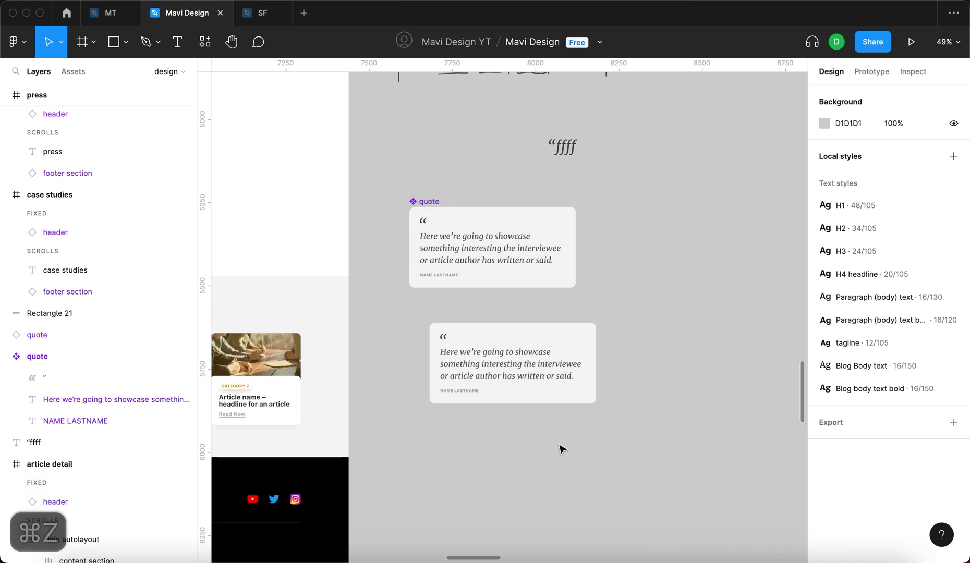
- Align the quote instance directly under the main quote component at X 7621
scroll(506, 391, "up", 5)
scroll(505, 391, "down", 3)
scroll(506, 389, "up", 1)
scroll(548, 438, "down", 2)
left_click_drag(552, 335, 520, 305)
left_click(488, 409)
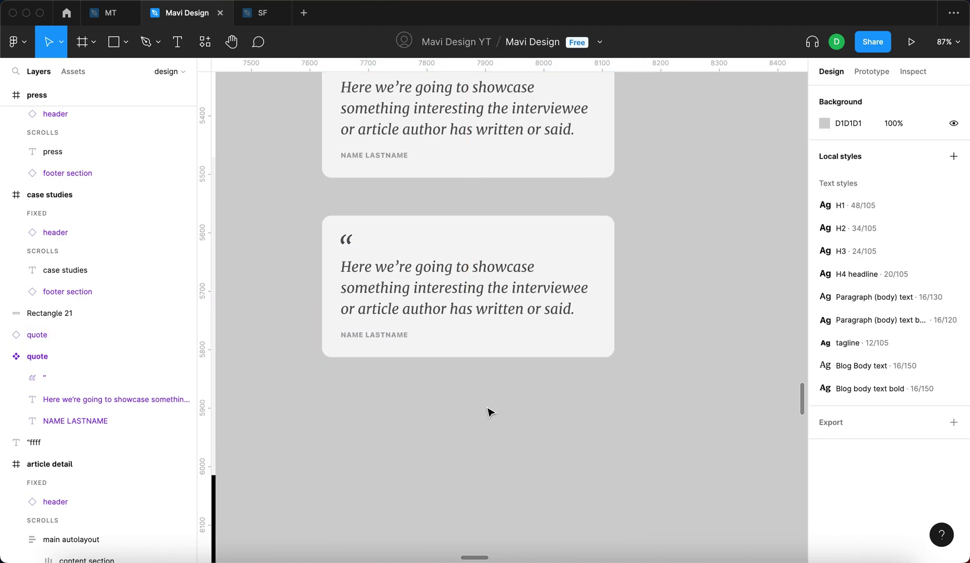
- Move the quote instance down, away from the main component, to about Y 5630
scroll(487, 408, "up", 2)
scroll(485, 405, "down", 3)
scroll(485, 405, "down", 3)
scroll(522, 438, "left", 4)
mouse_move(656, 381)
left_mouse_down()
mouse_move(673, 412)
mouse_move(654, 393)
left_mouse_up()
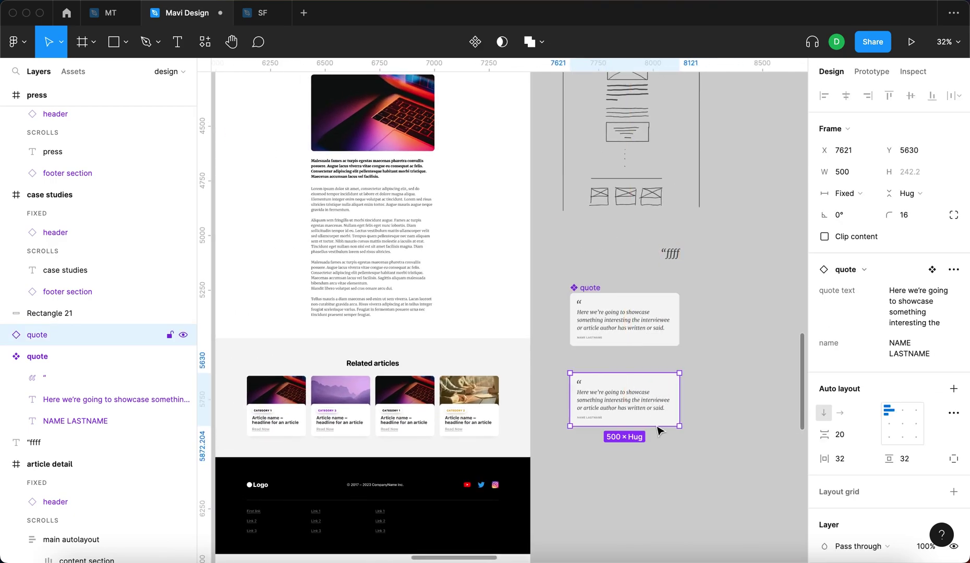
left_click(646, 459)
left_click(647, 408)
scroll(678, 409, "up", 5)
left_click(720, 403)
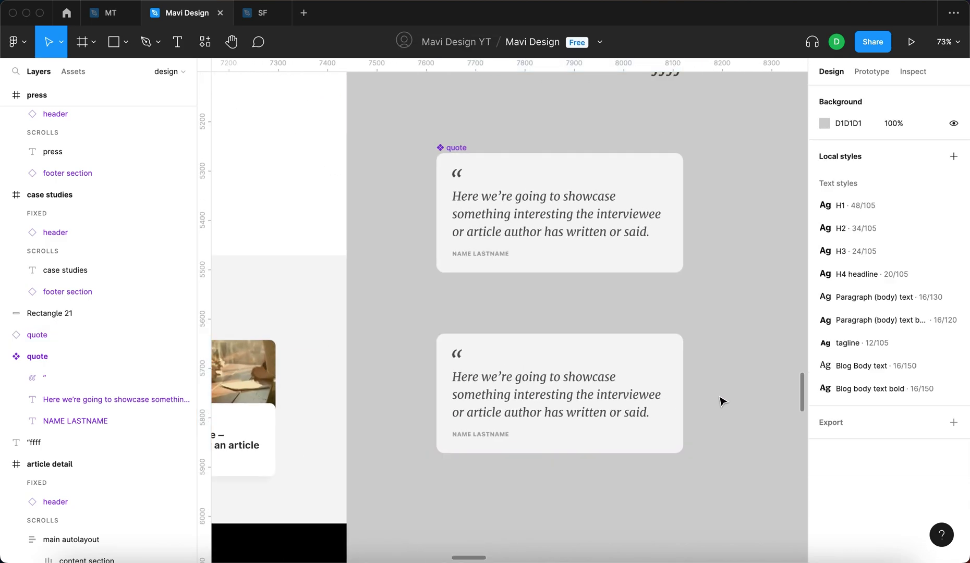
- Move the quote instance back up closer to the main component, to about Y 5571
scroll(720, 384, "down", 5)
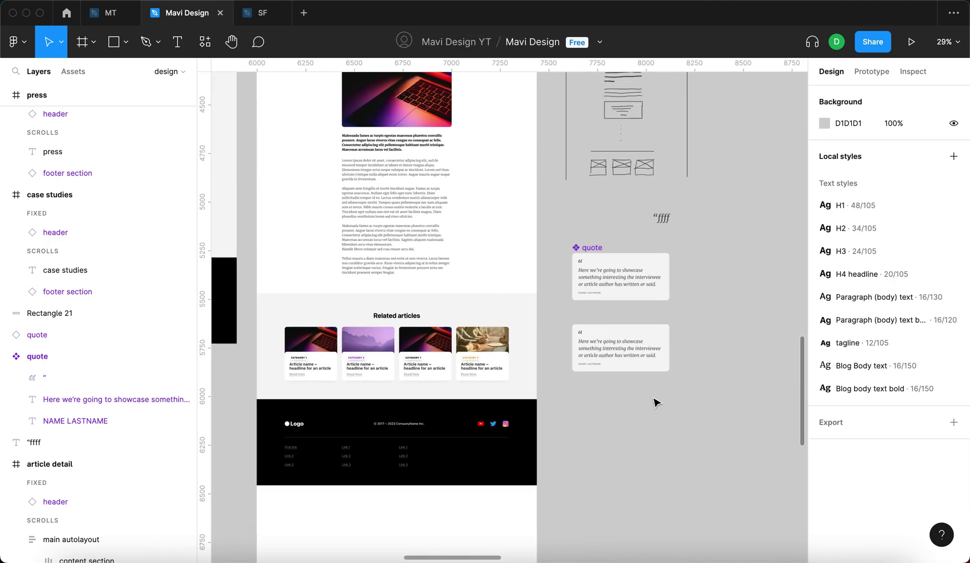
scroll(655, 401, "left", 2)
left_click(681, 385)
mouse_move(667, 384)
left_mouse_down()
mouse_move(684, 396)
mouse_move(672, 371)
left_mouse_up()
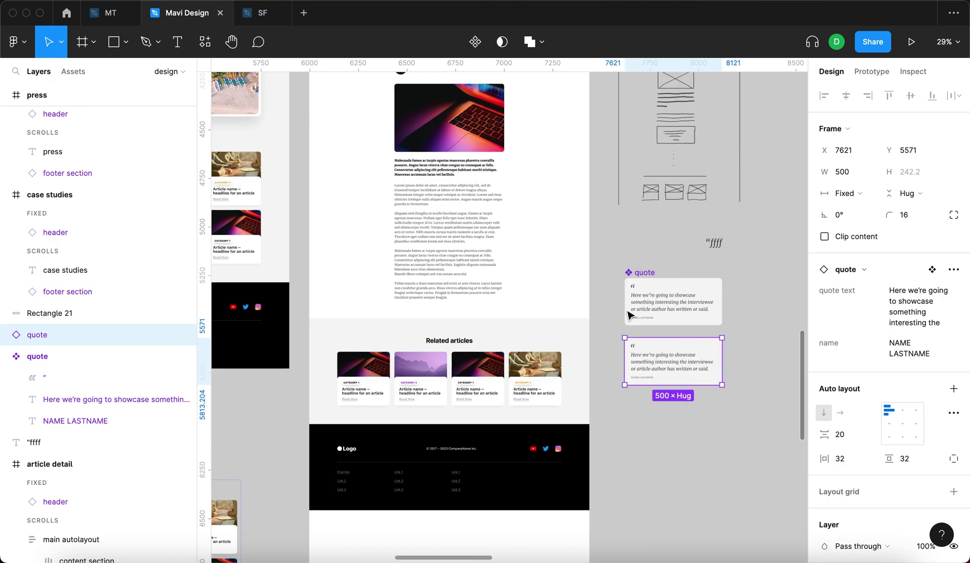
- Cut the quote instance and paste it into the article contents frame, after the Lorem ipsum body text
key("super+x")
left_click(474, 224)
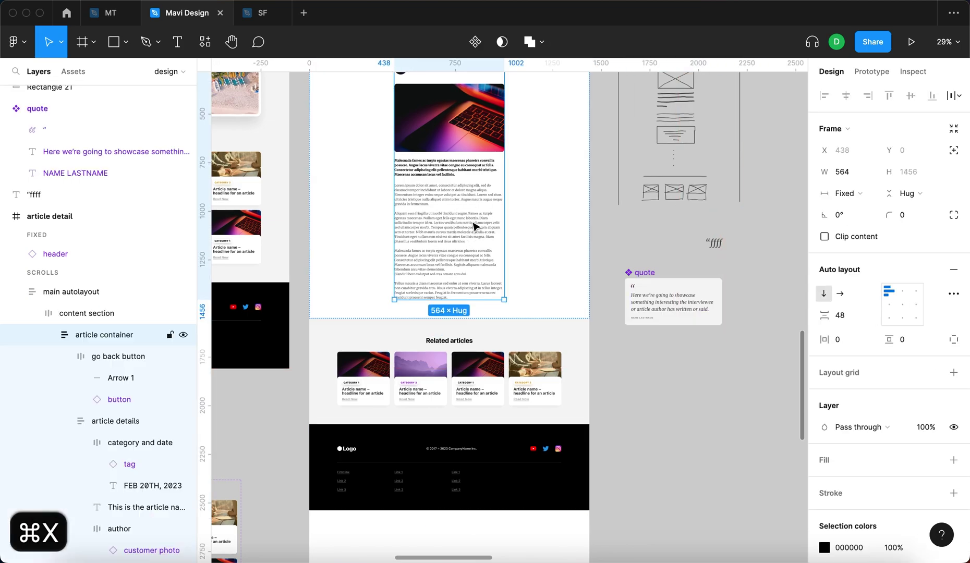
double_click(476, 225)
double_click(476, 226)
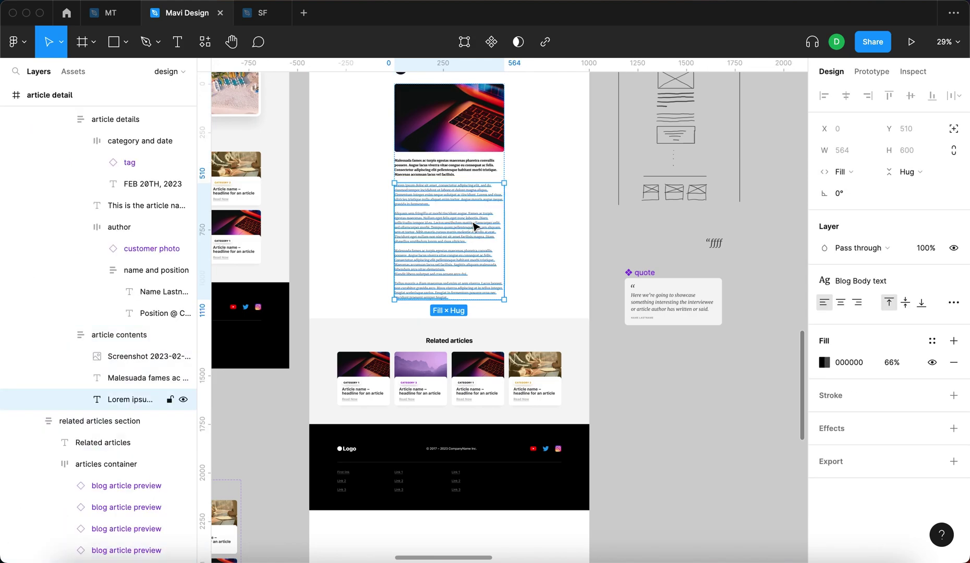
key("shift+Return")
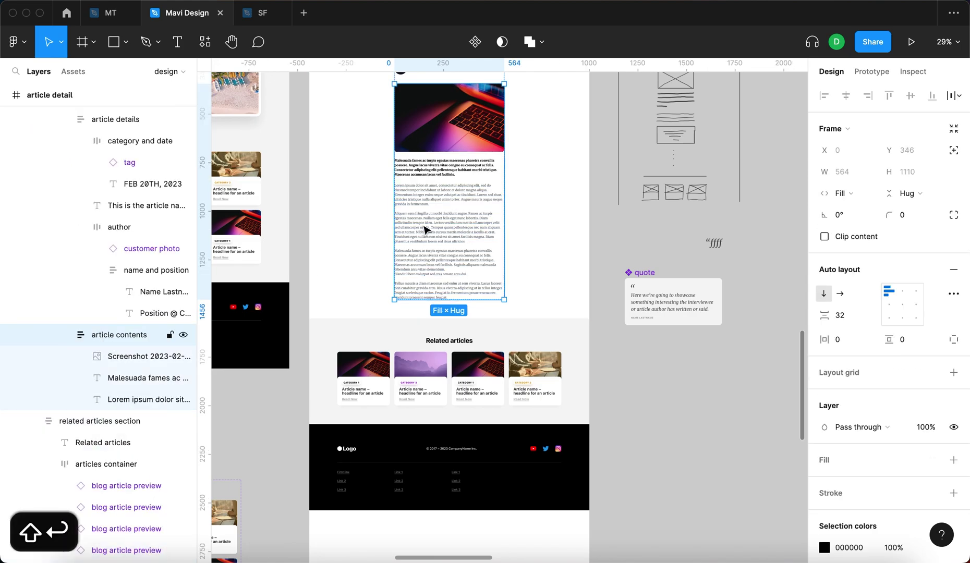
left_click(425, 230)
key("super+v")
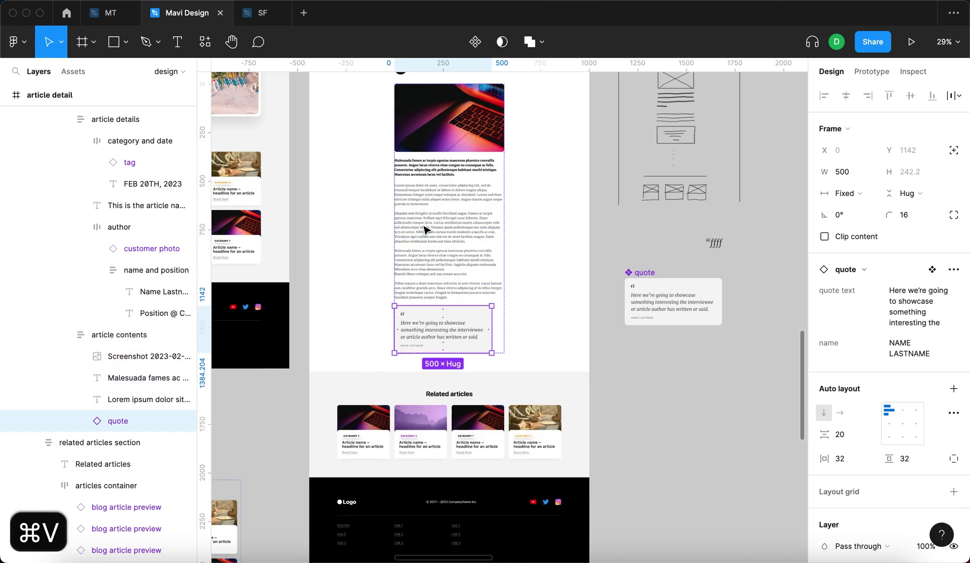
- Set the width of the quote instance in the article to fill its container
scroll(449, 260, "up", 5)
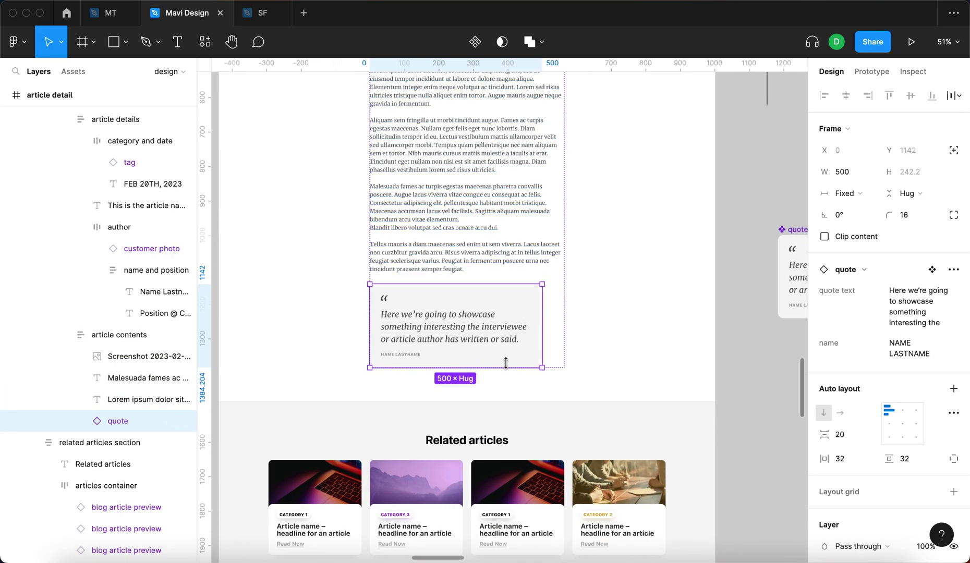
left_click(847, 193)
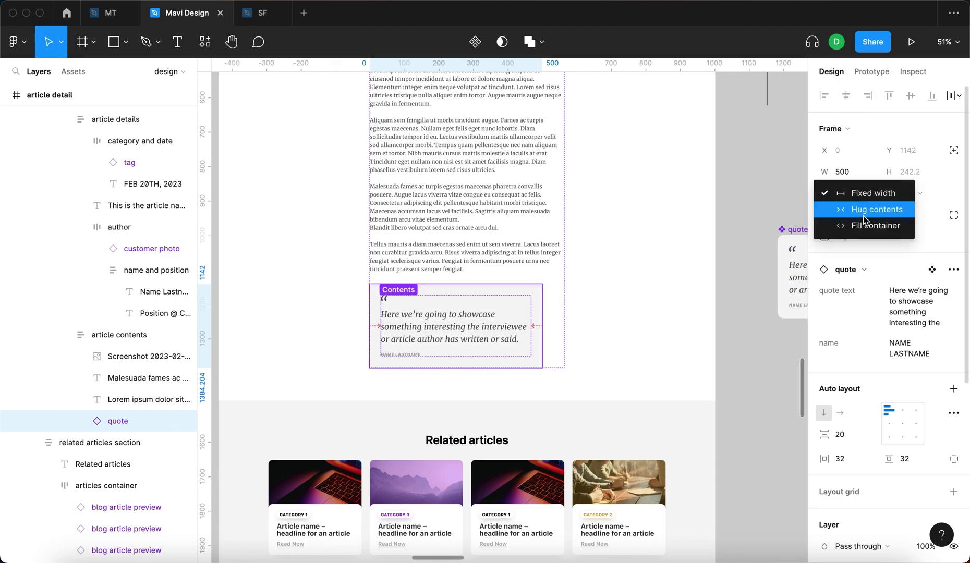
left_click(863, 225)
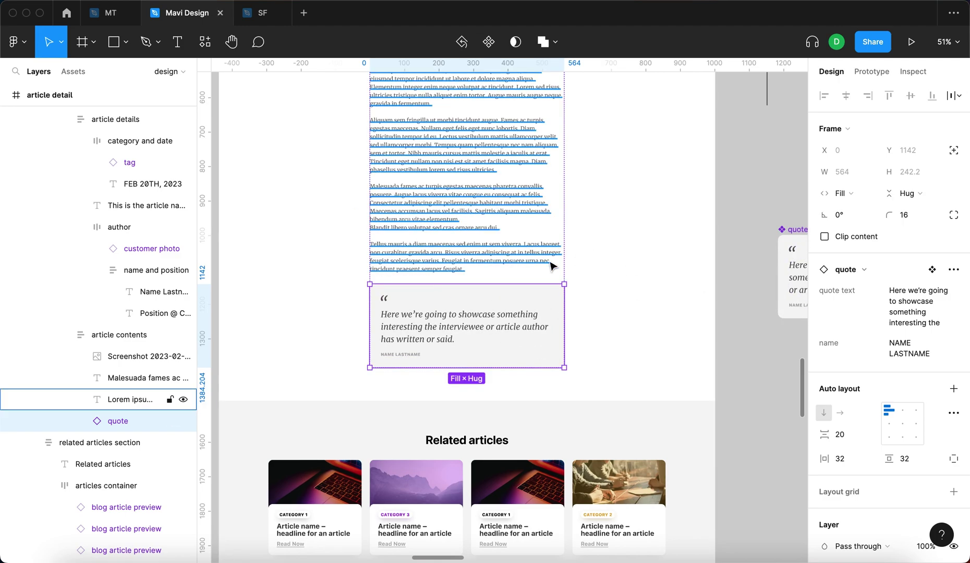
scroll(657, 266, "down", 1)
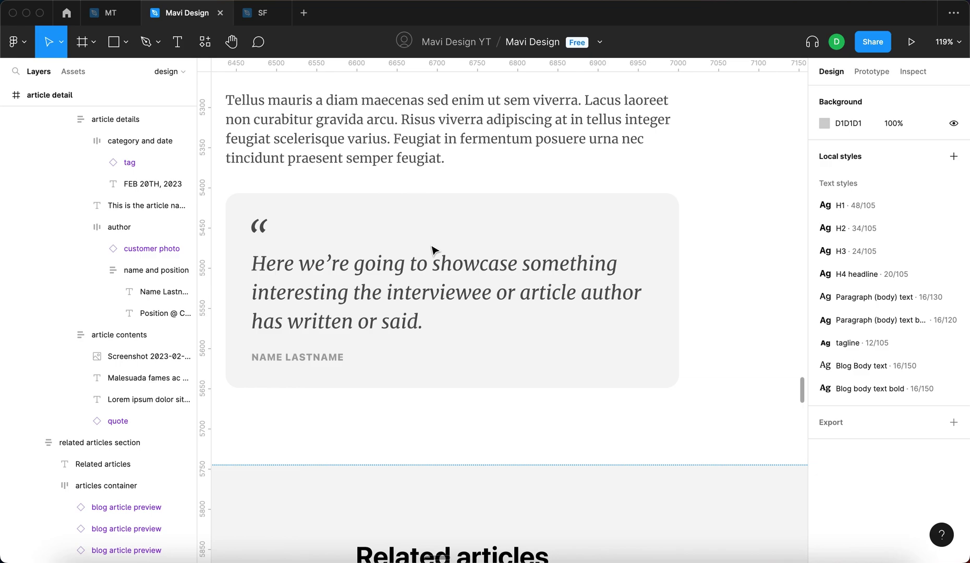
- Duplicate the article's body text and place the copy below the quote
scroll(432, 250, "down", 5)
left_click(438, 221)
double_click(438, 220)
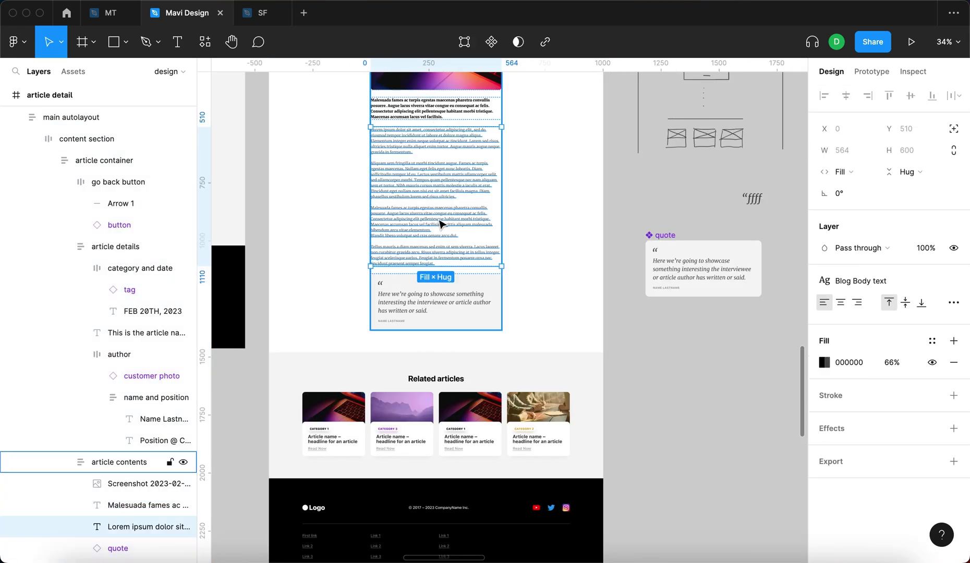
double_click(439, 219)
key("Escape")
key("super+d")
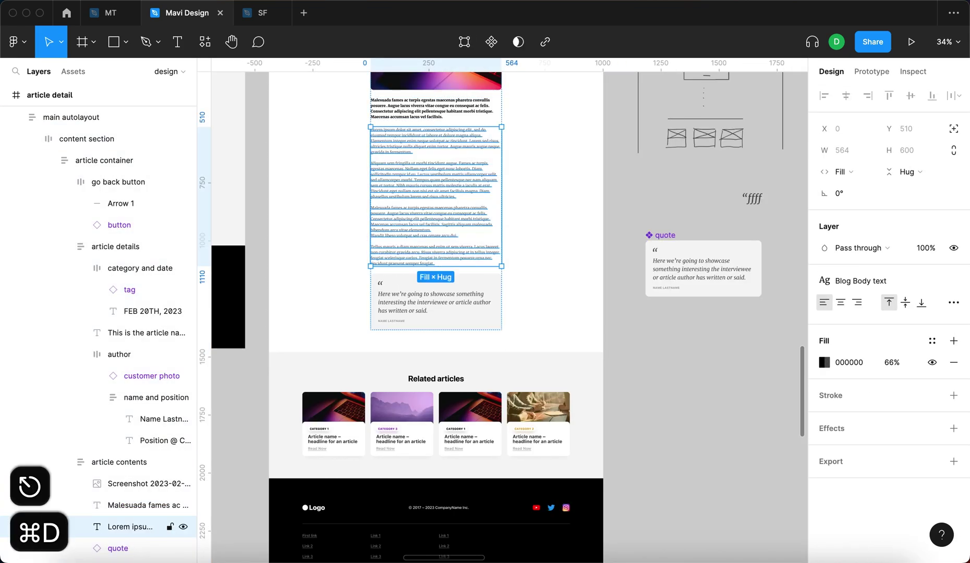
key("super+bracketright")
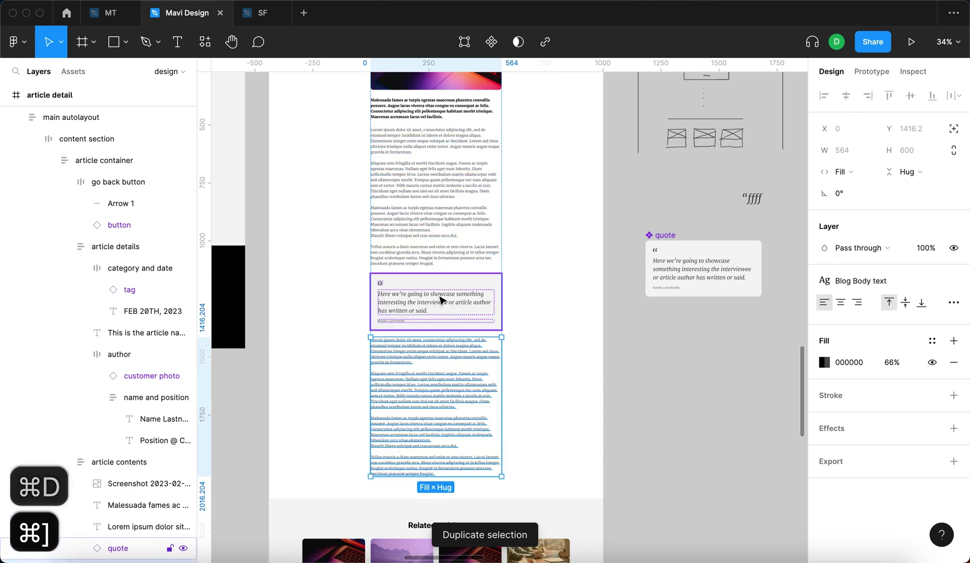
scroll(444, 303, "down", 3)
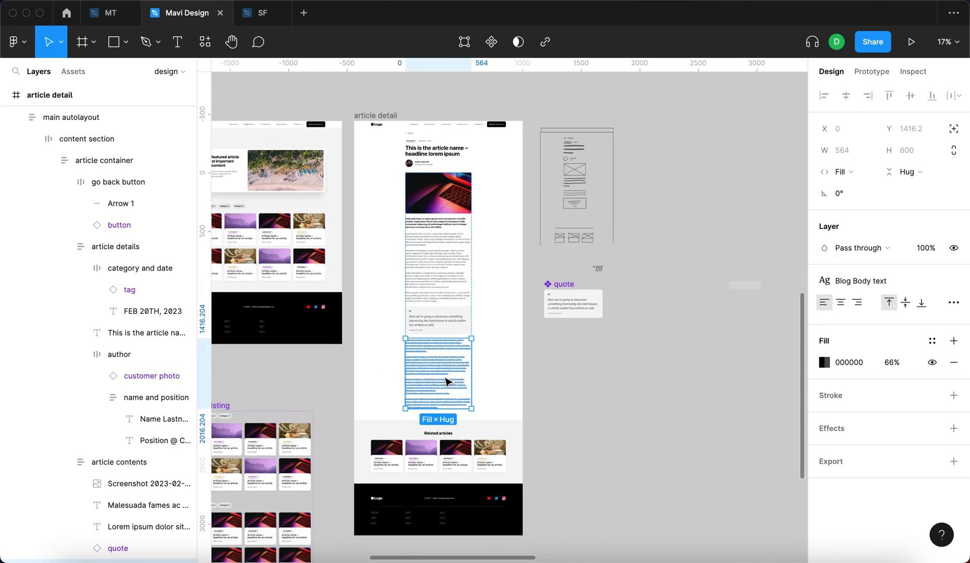
key("BackSpace")
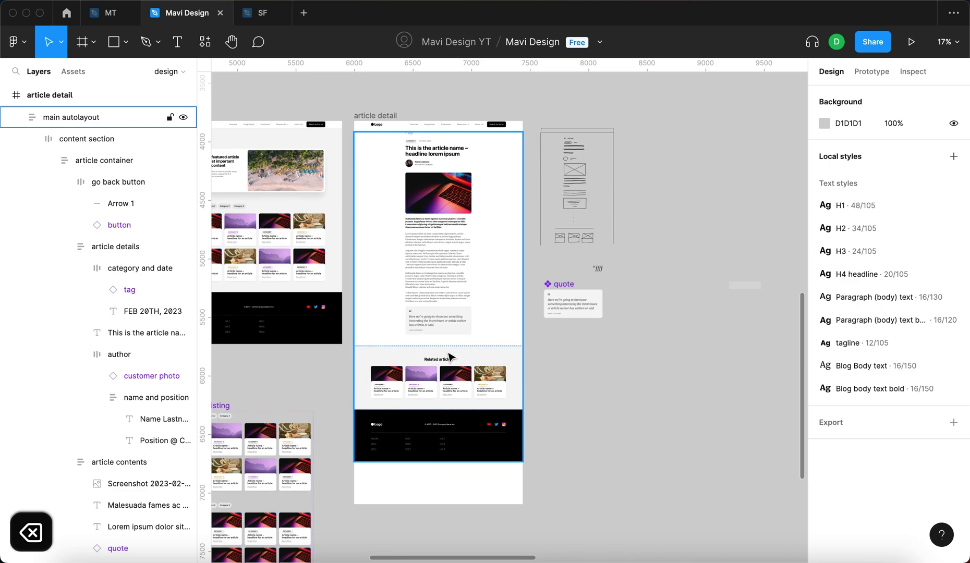
key("super+z")
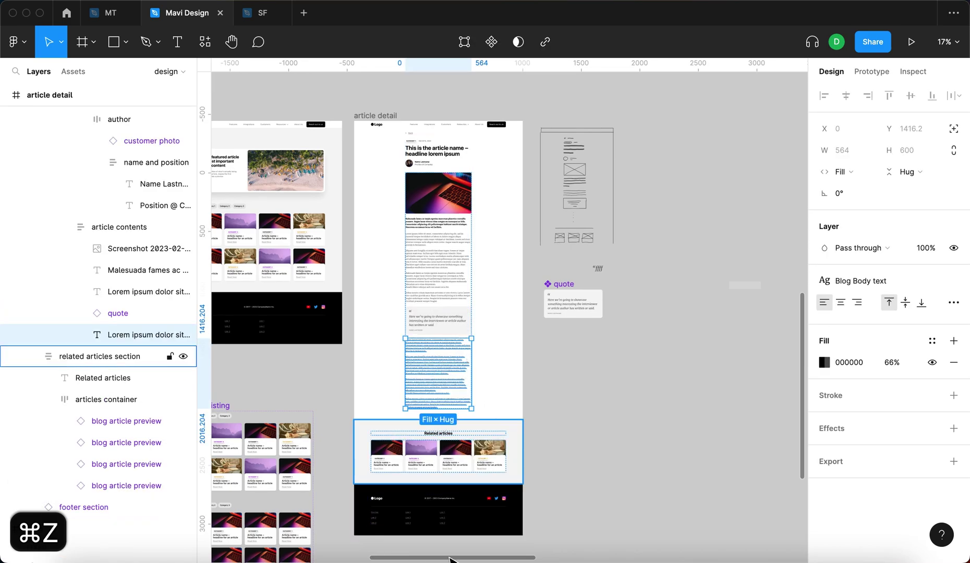
- Remove the first two paragraphs from the body text below the quote so it starts with "Malesuada fames ac turpis"
scroll(402, 334, "up", 5)
scroll(403, 333, "down", 2)
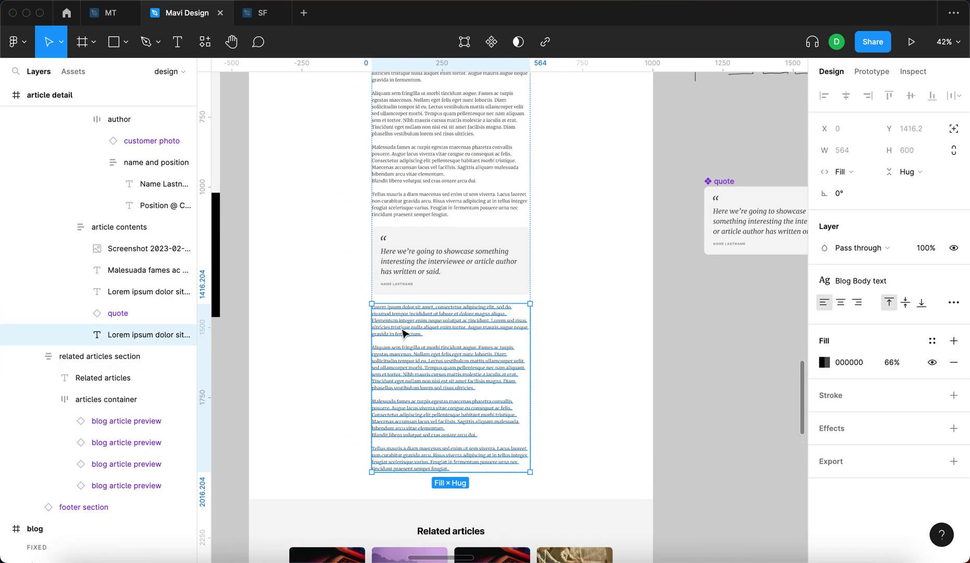
double_click(403, 334)
scroll(403, 334, "up", 2)
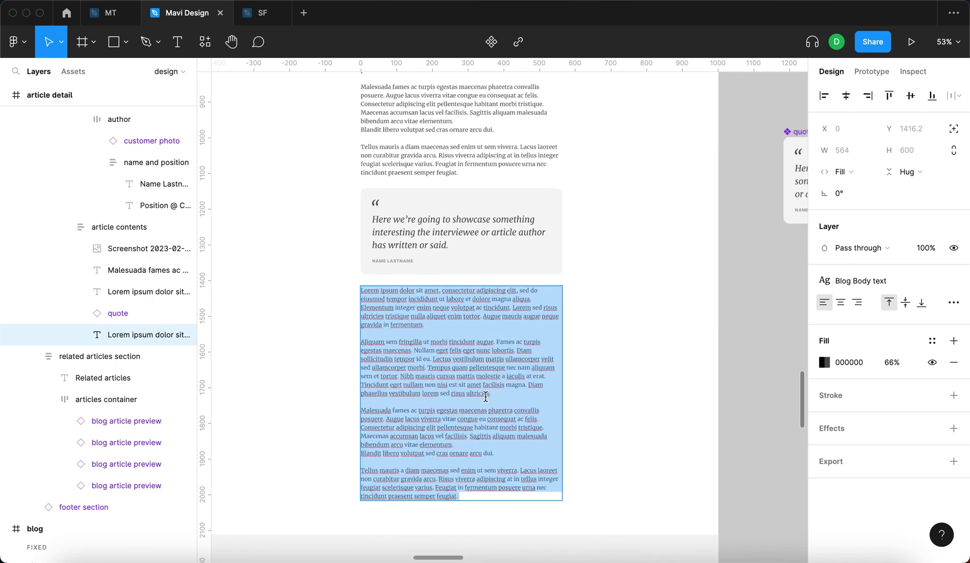
left_click(488, 398)
key("Down")
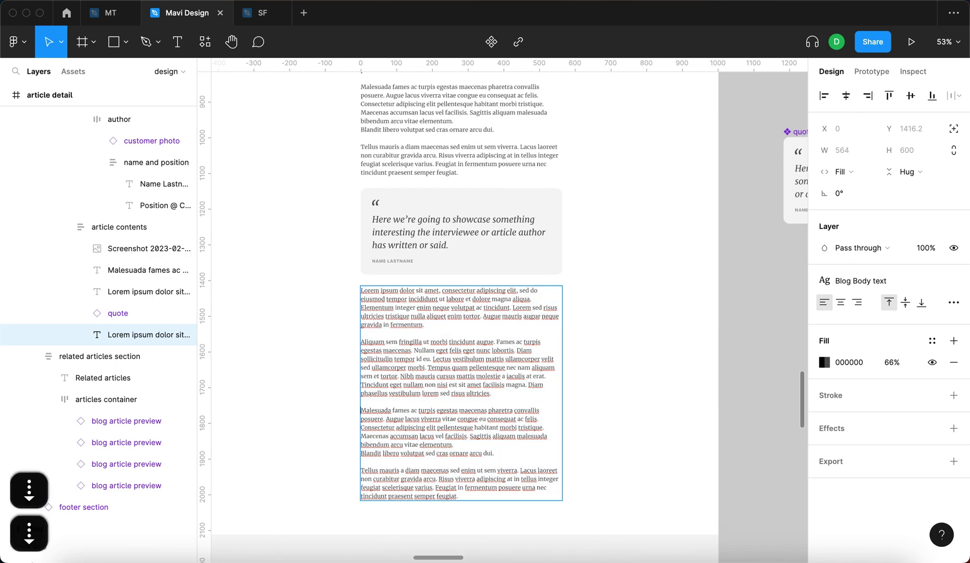
key("shift+super+Up")
key("BackSpace")
key("Delete")
key("Escape")
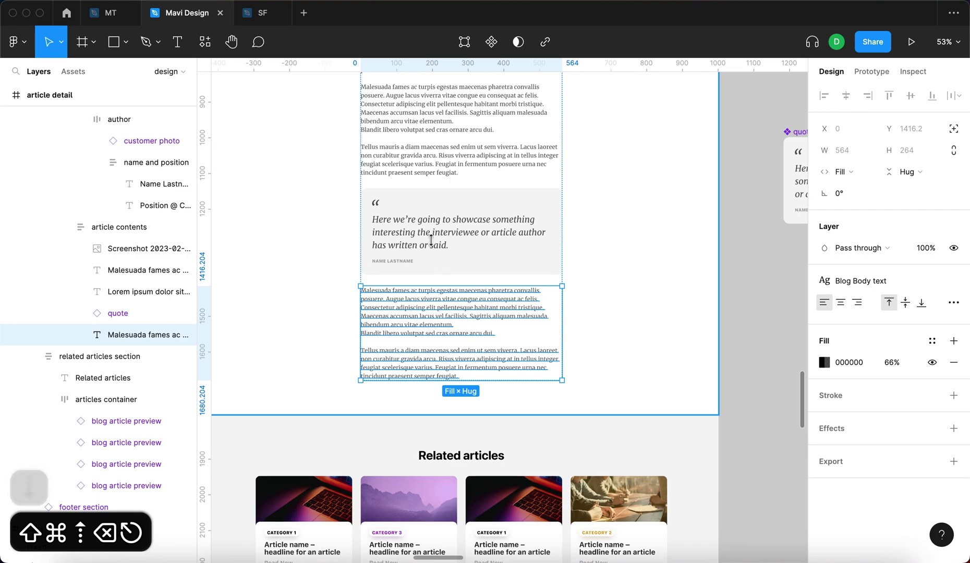
- Remove the last two paragraphs from the body text above the quote so it ends with "lorem sed risus ultricies."
left_click(433, 164)
scroll(433, 166, "up", 5)
double_click(504, 218)
left_click(506, 221)
key("shift+super+Down")
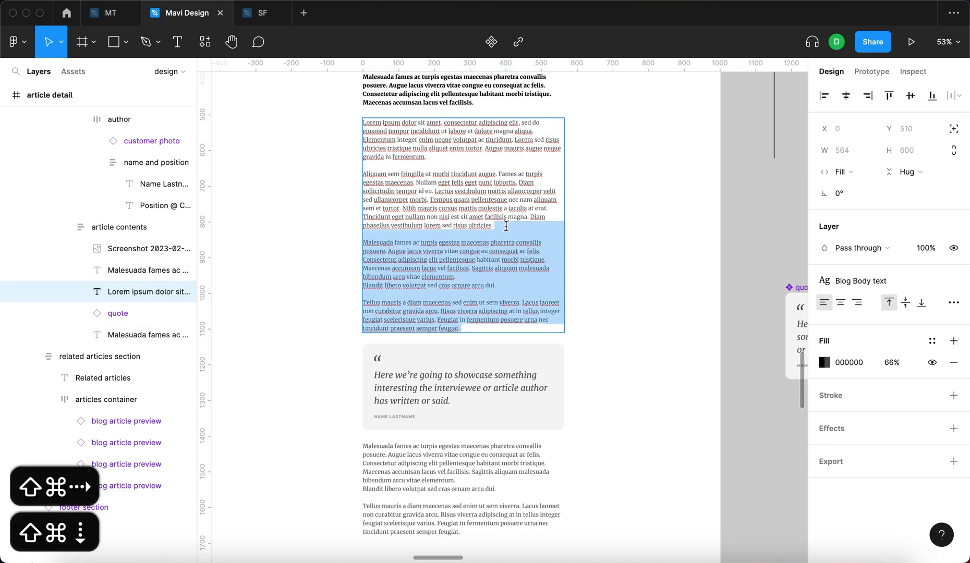
key("BackSpace")
key("Escape")
left_click(660, 329)
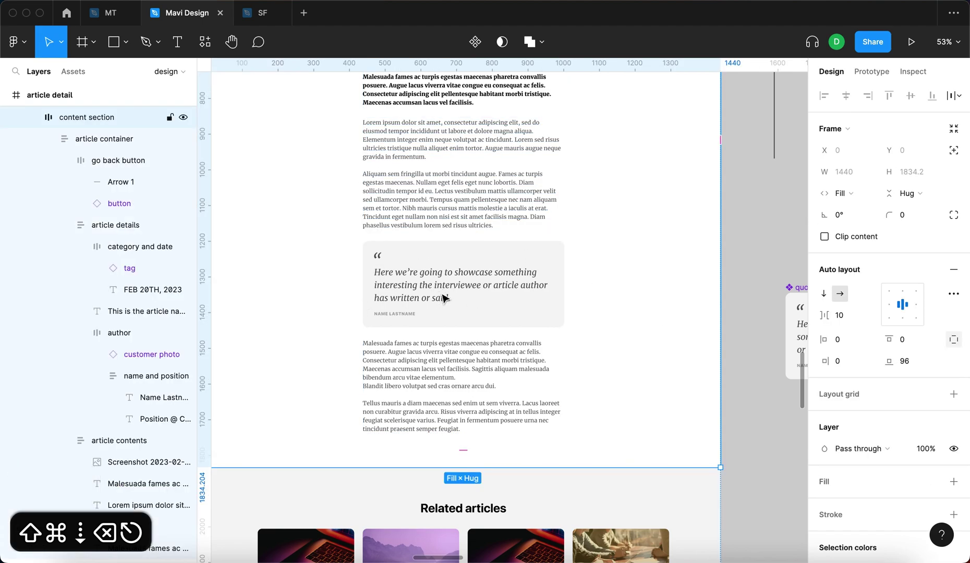
scroll(446, 305, "down", 5)
key("Escape")
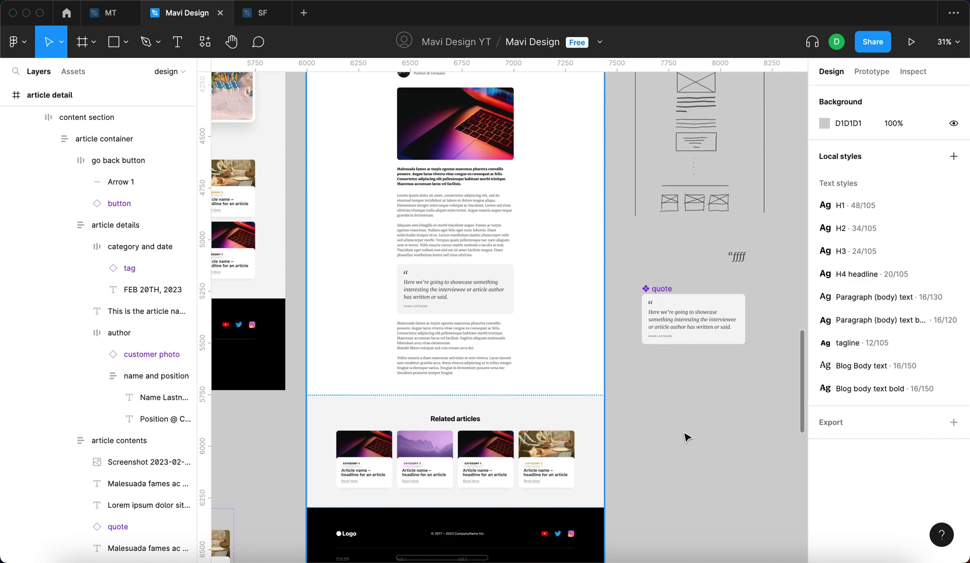
- Review the completed article detail page alongside the blog page and the wireframe sketch
scroll(467, 349, "up", 3)
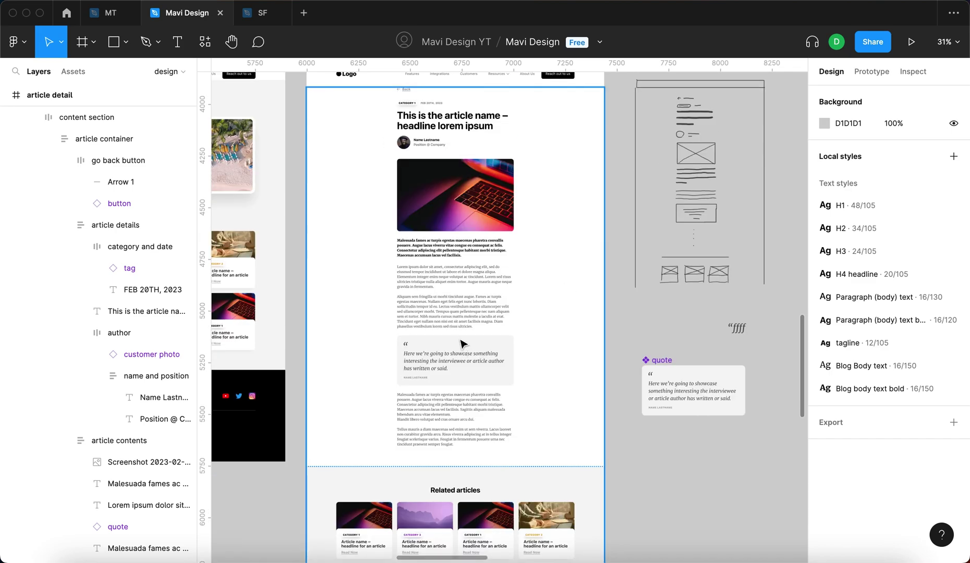
scroll(672, 527, "up", 1)
scroll(433, 331, "down", 5)
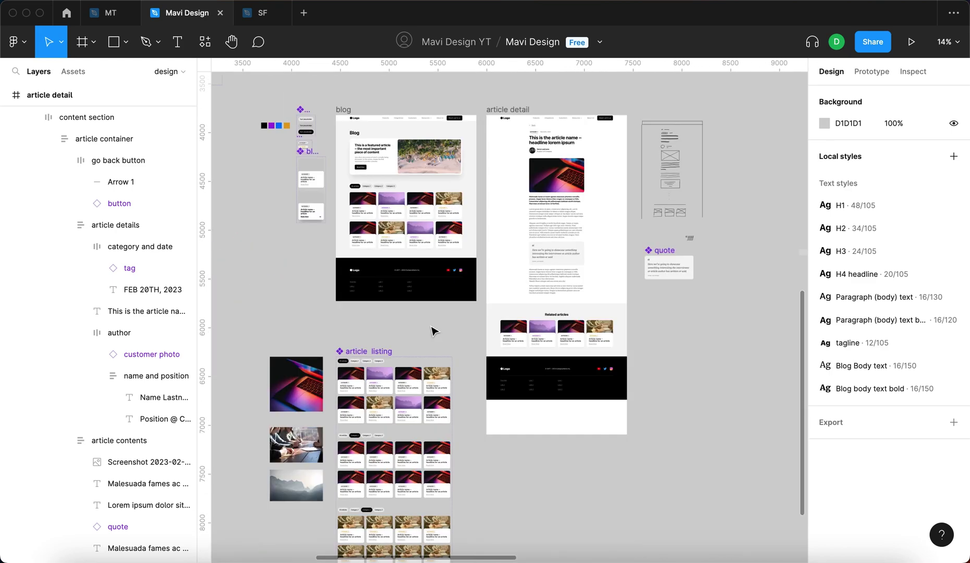
scroll(412, 219, "up", 5)
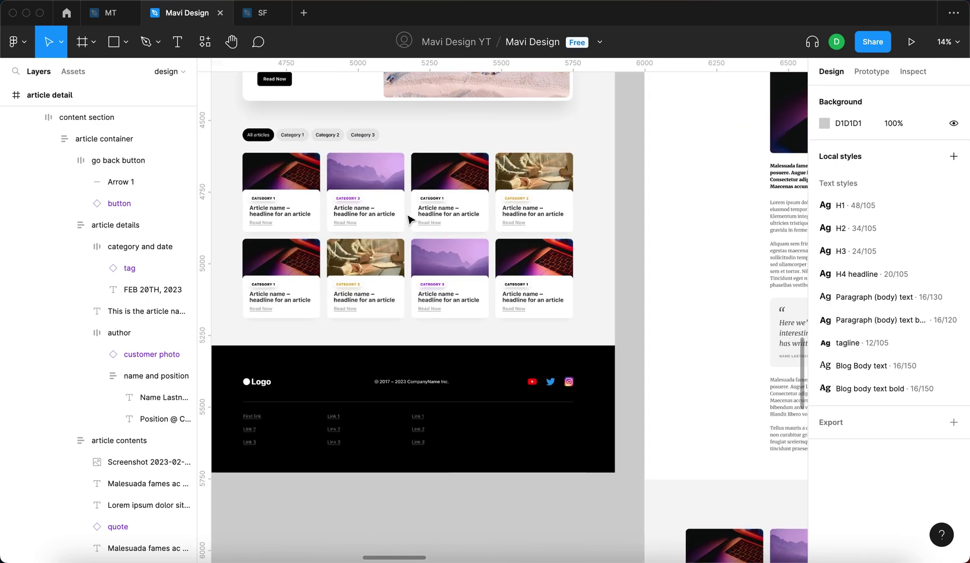
scroll(412, 219, "down", 5)
scroll(412, 219, "up", 1)
left_click_drag(408, 221, 436, 273)
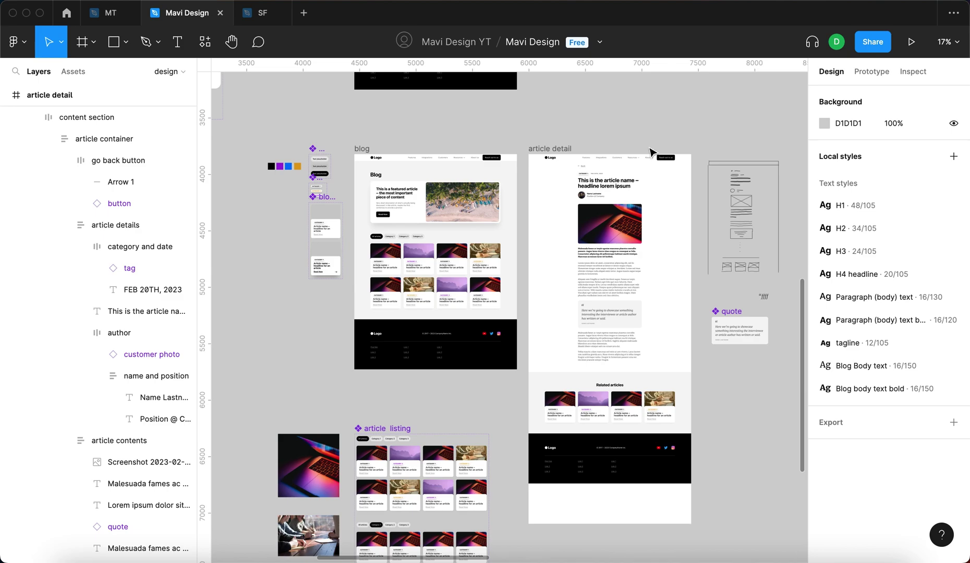
left_click(759, 215)
left_click(701, 153)
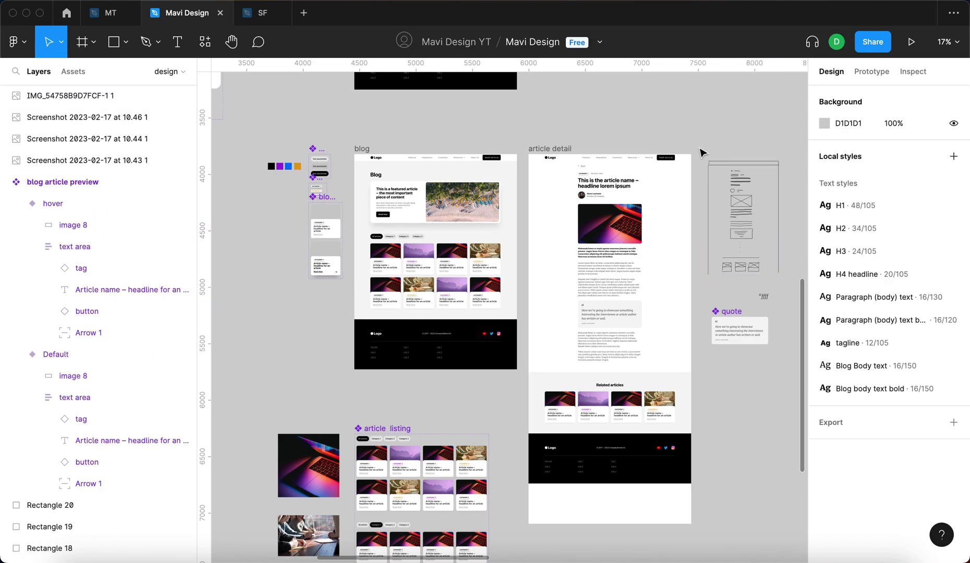
- Add an on-click prototype interaction that navigates from the first article card on the blog page to the article detail frame
scroll(574, 175, "up", 5)
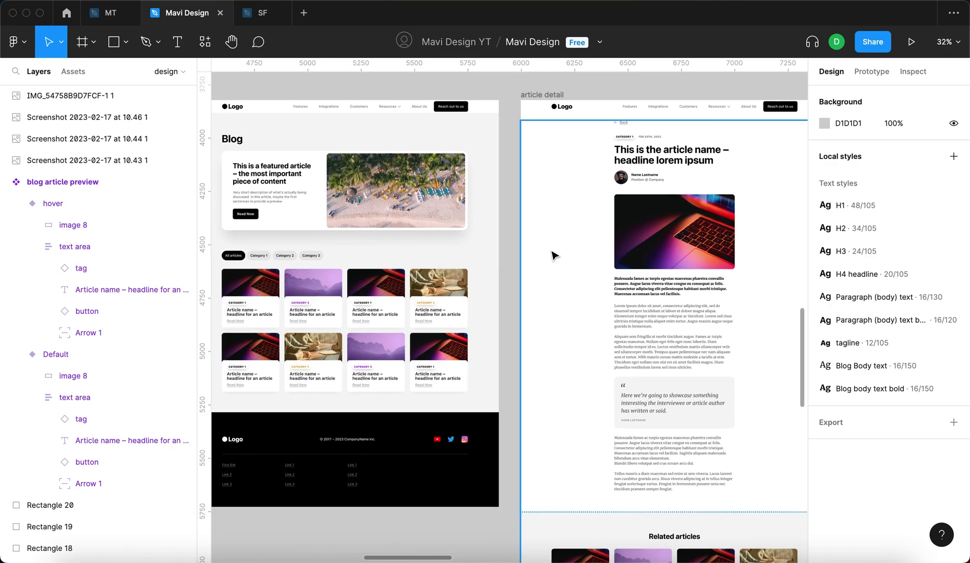
double_click(258, 314)
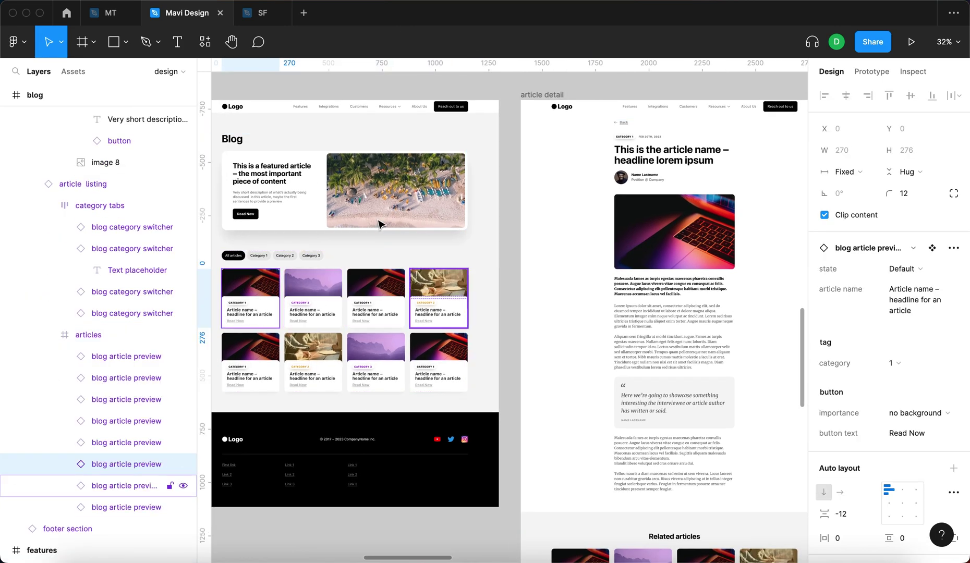
scroll(365, 312, "left", 5)
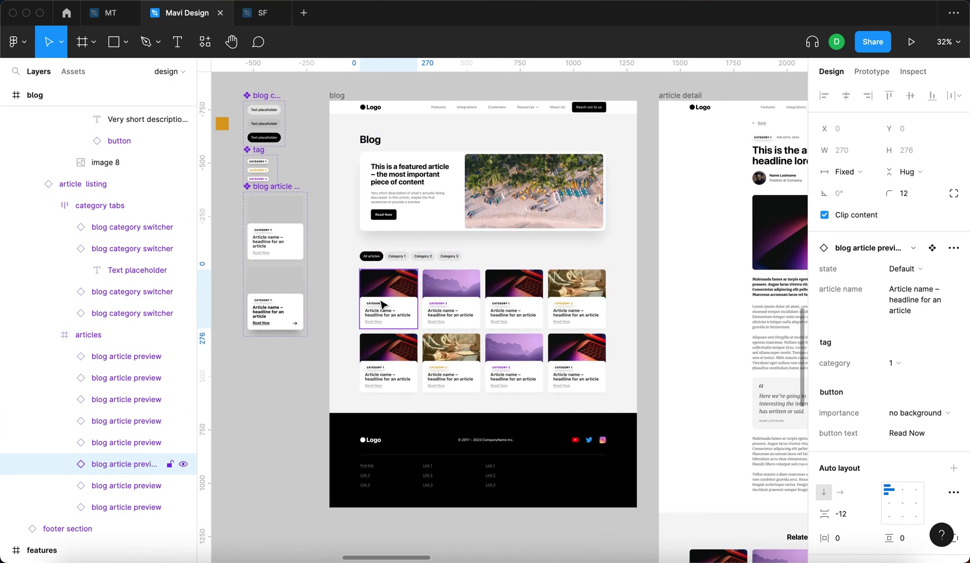
left_click(868, 73)
scroll(652, 245, "right", 3)
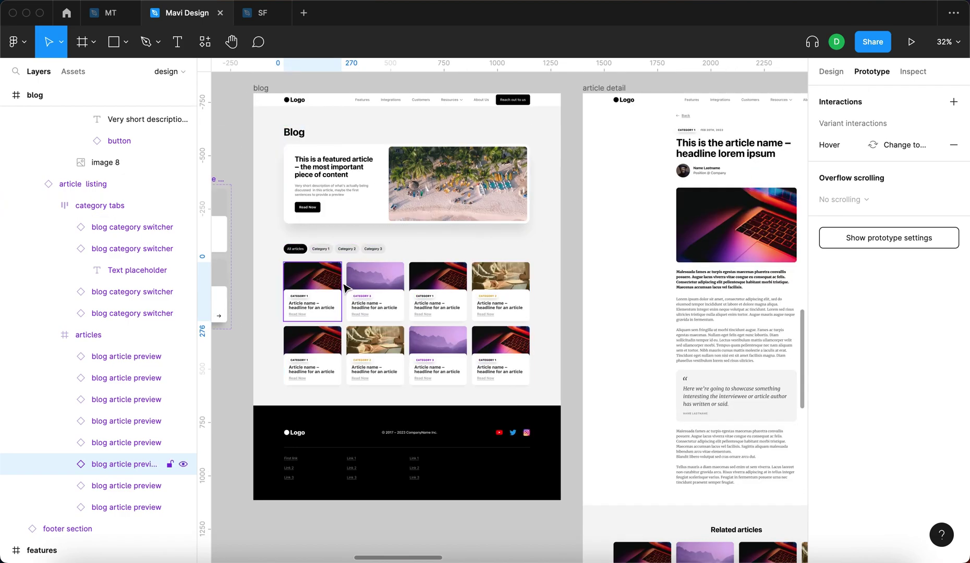
left_click_drag(341, 291, 598, 249)
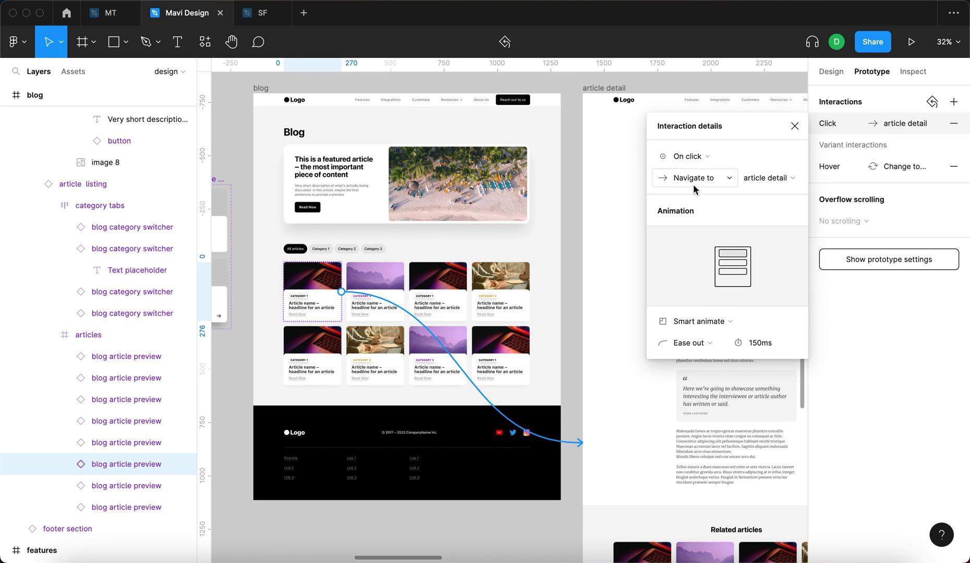
- Set the transition animation of the article card's click interaction to Instant
left_click(701, 321)
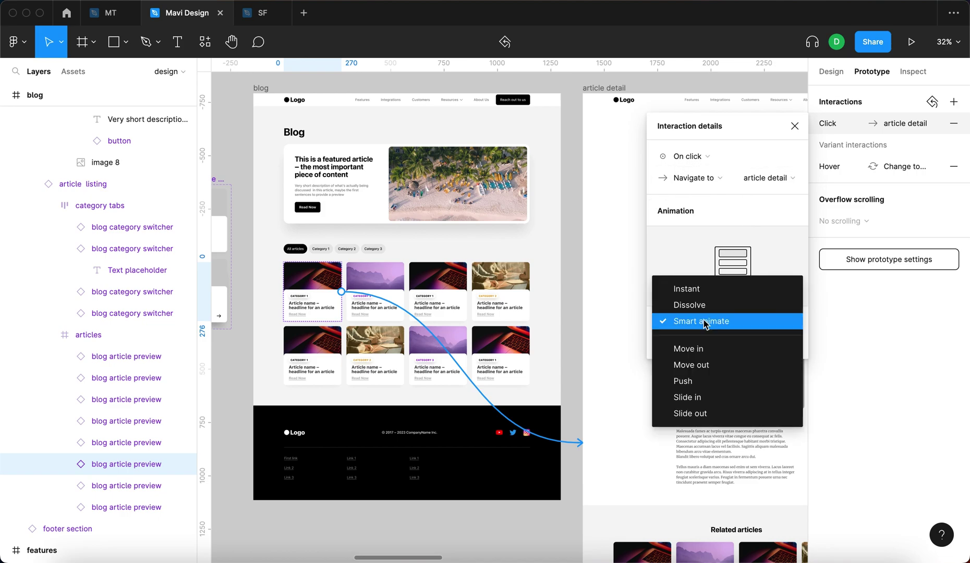
left_click(717, 292)
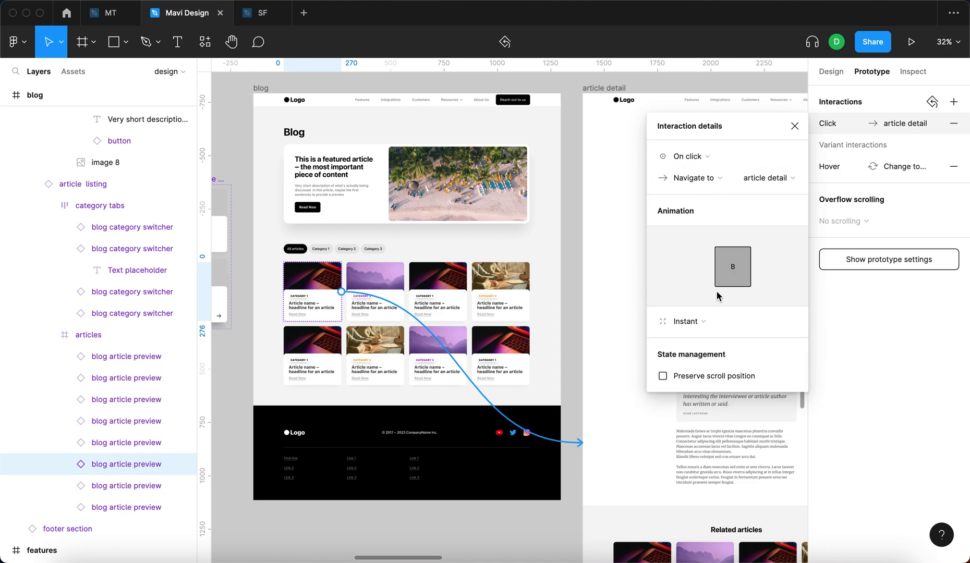
left_click(795, 126)
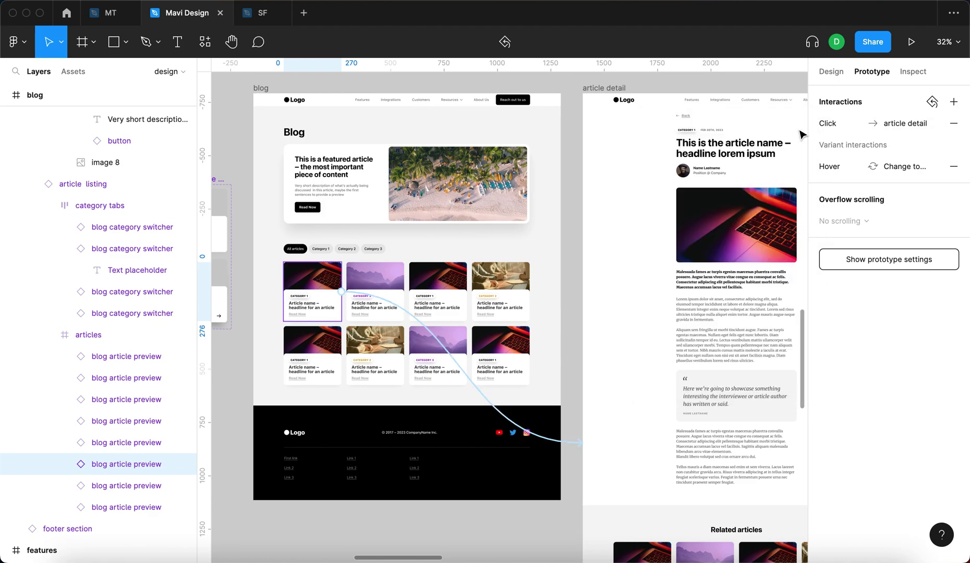
left_click(568, 245)
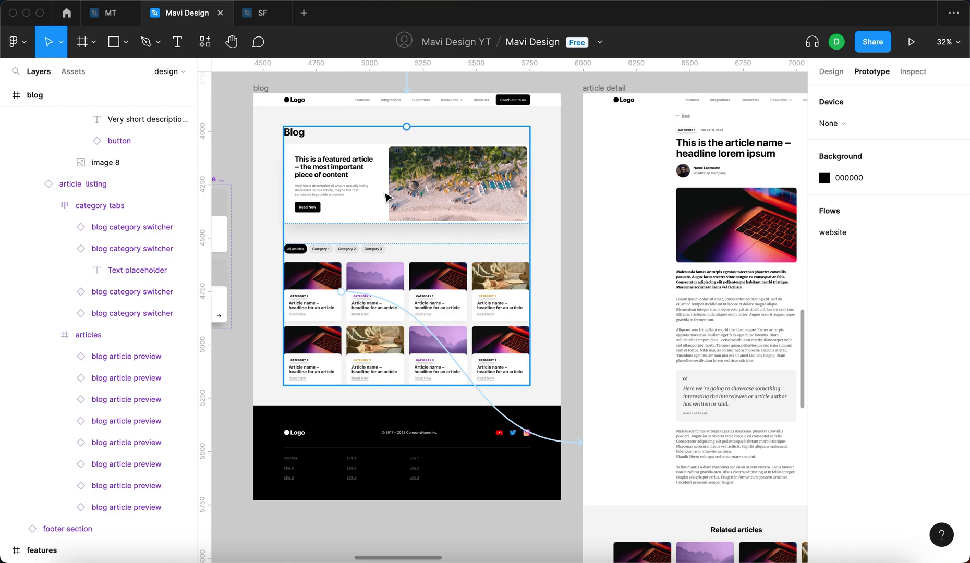
- Add a click interaction to the go back button above the category tag on the article detail page
scroll(559, 339, "down", 3)
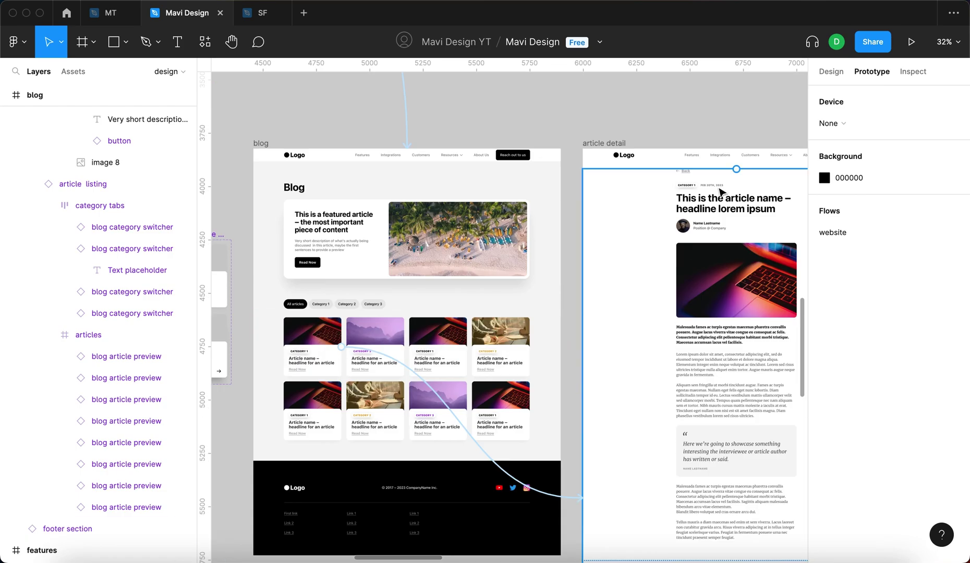
scroll(720, 235, "up", 5)
scroll(661, 223, "right", 3)
left_click(602, 106)
scroll(591, 156, "up", 5)
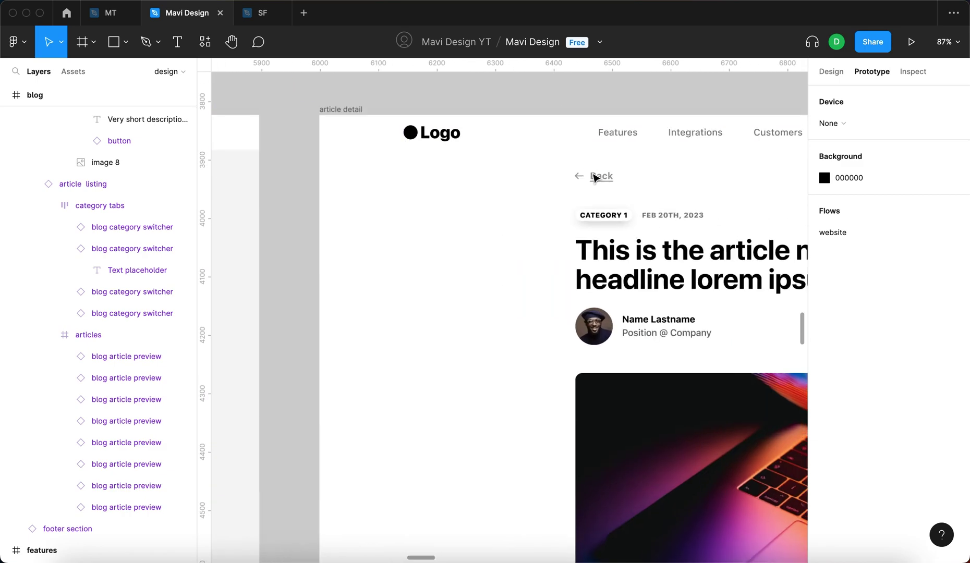
left_click(601, 182)
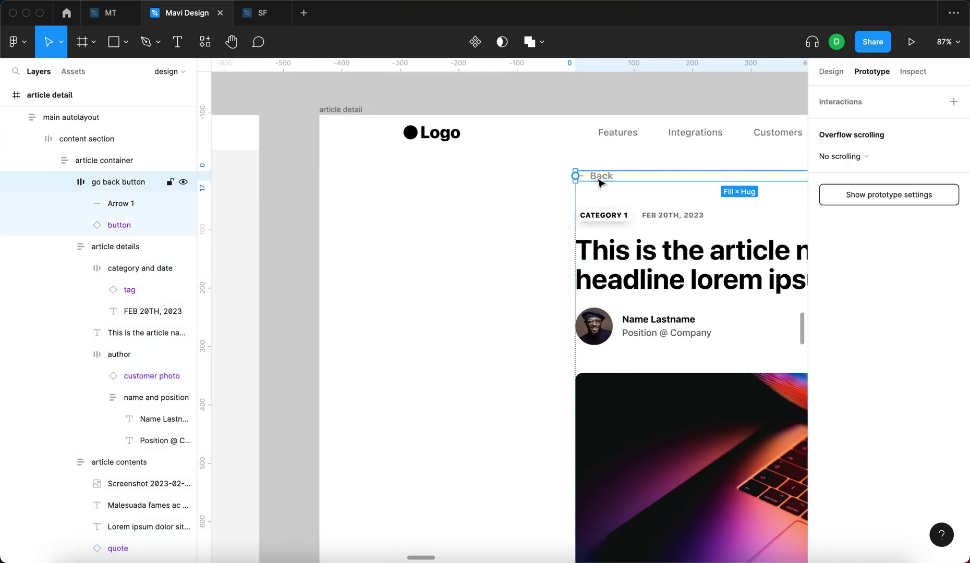
scroll(601, 182, "down", 5)
scroll(601, 182, "up", 2)
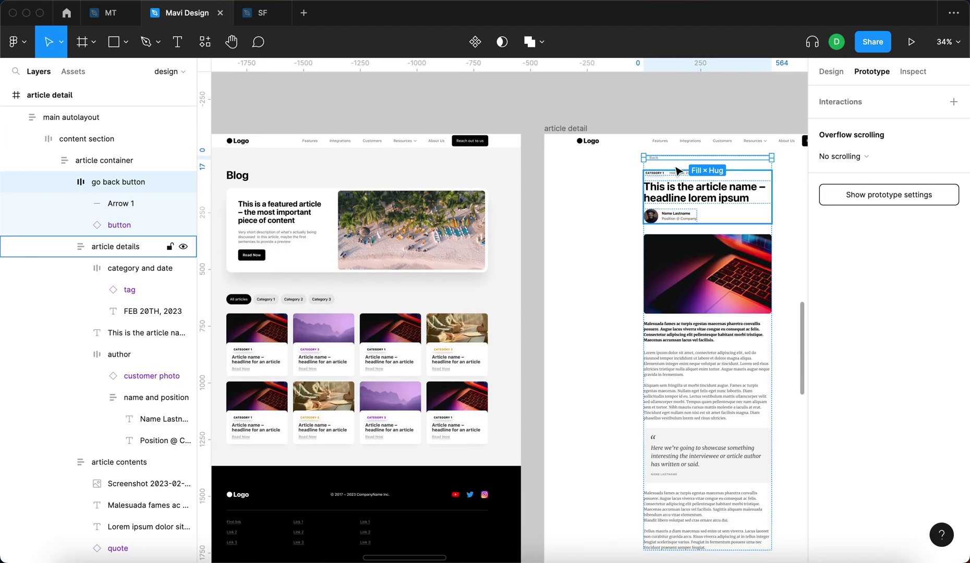
left_click(954, 102)
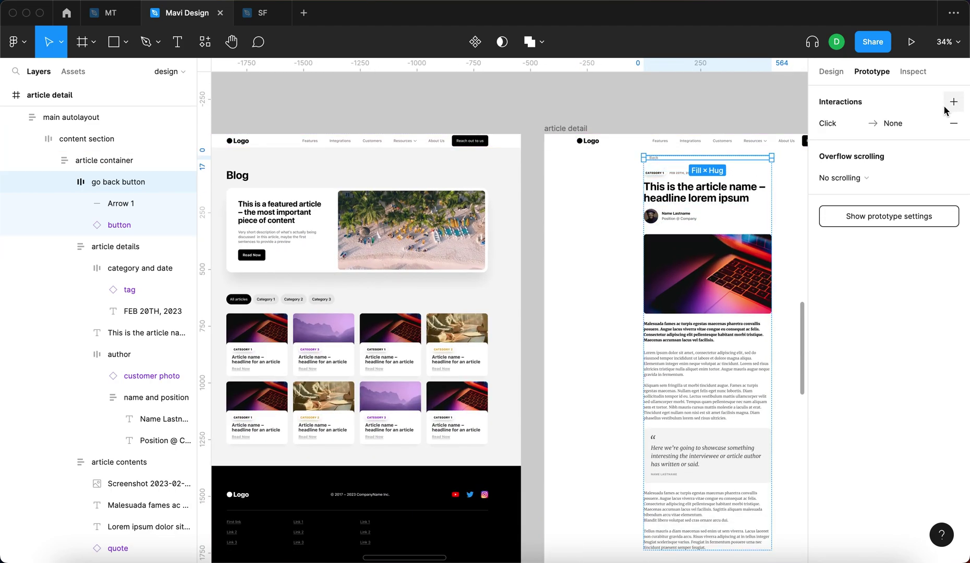
- Set the action of the go back button's click interaction to Back
left_click(878, 123)
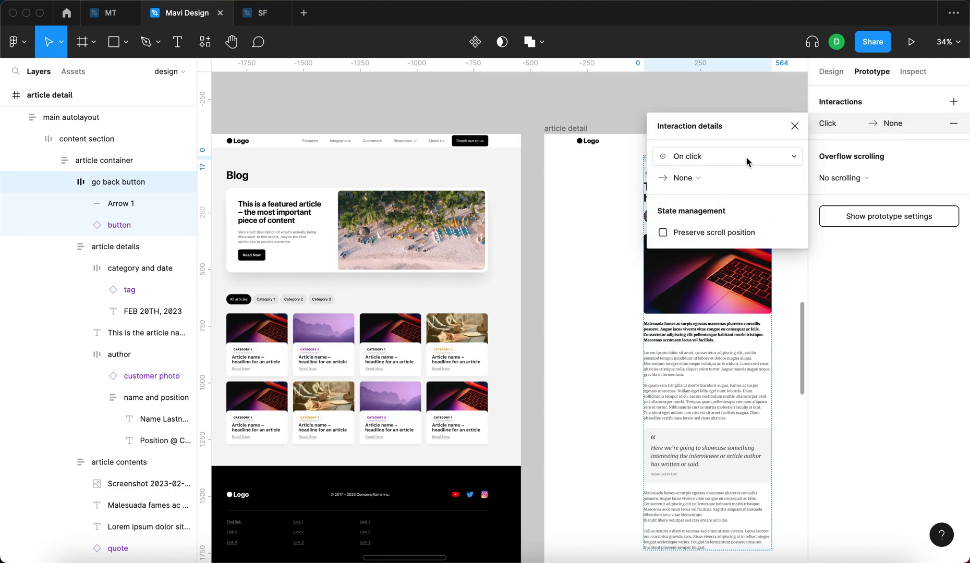
left_click(724, 178)
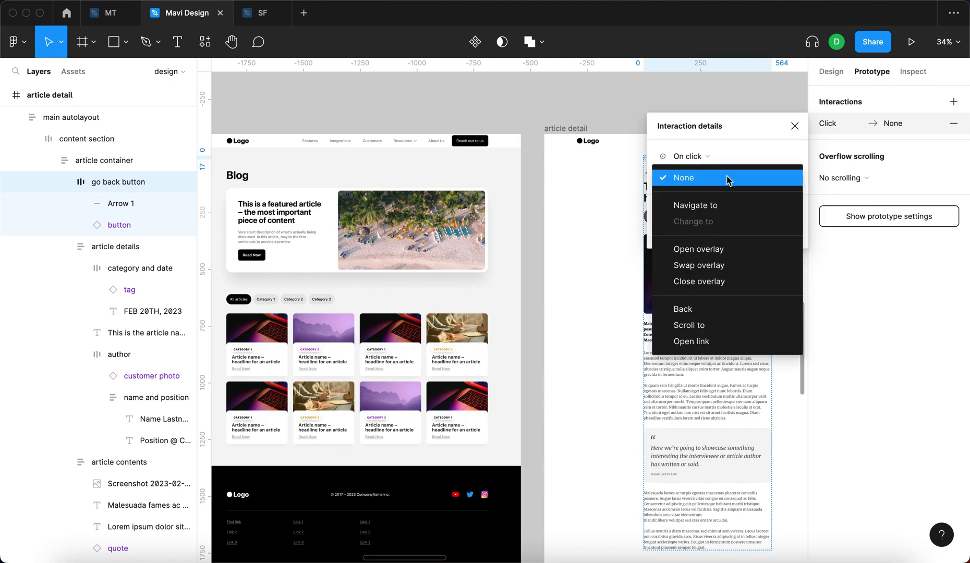
left_click(704, 315)
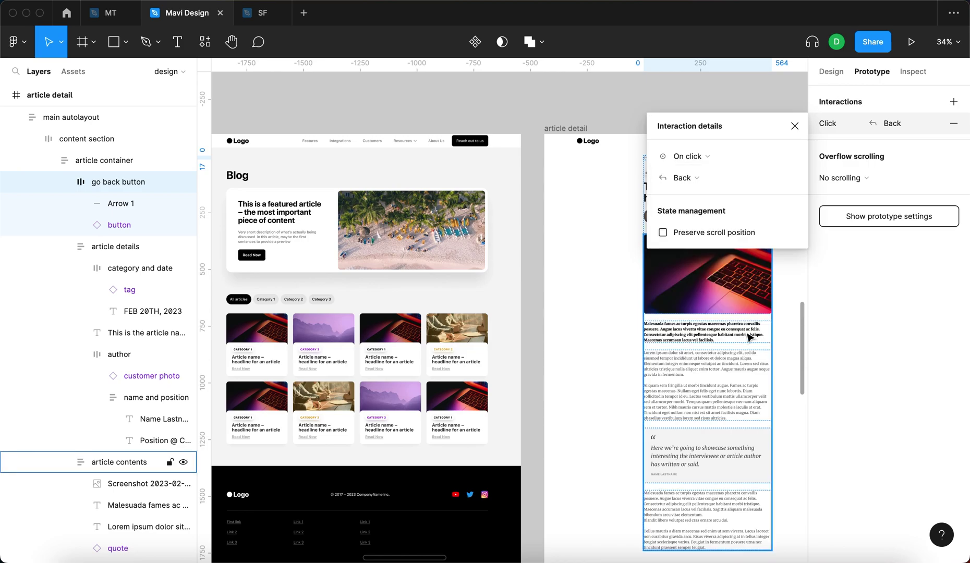
left_click(794, 126)
left_click(746, 111)
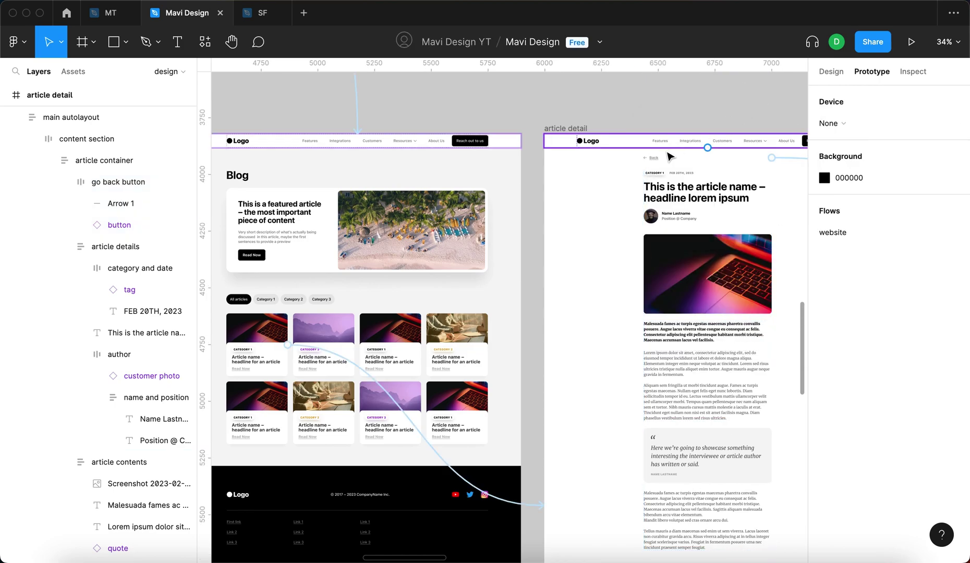
- Examine the prototype connections between the blog and article detail pages, the Back link, the quote and the related articles section
scroll(668, 154, "up", 5)
scroll(598, 185, "down", 10)
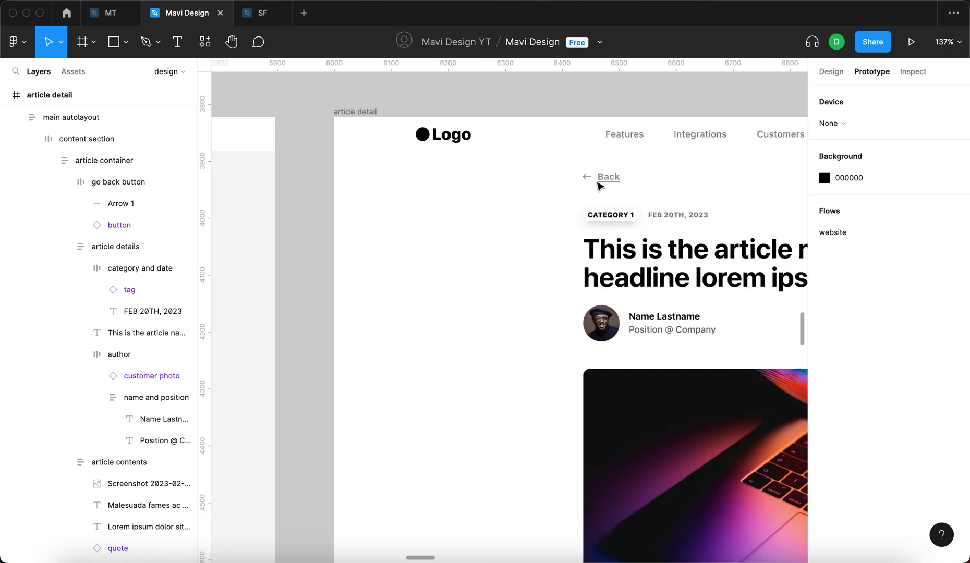
scroll(544, 111, "up", 2)
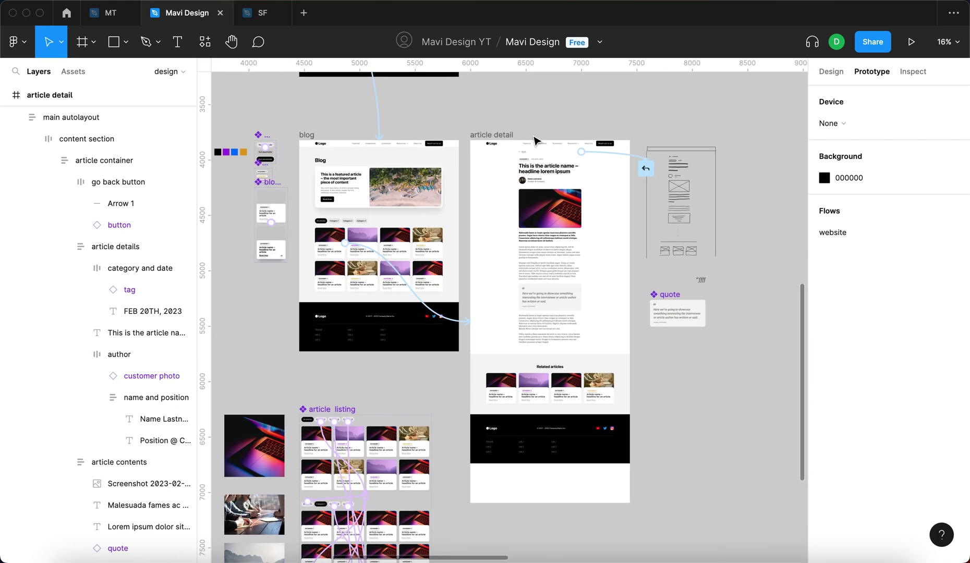
scroll(608, 139, "up", 3)
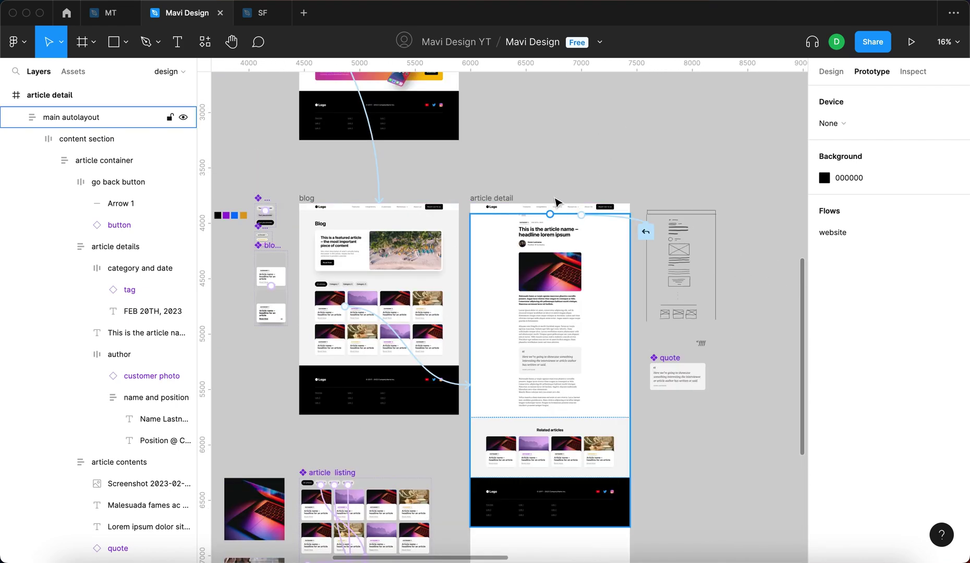
left_click_drag(672, 214, 622, 243)
scroll(484, 249, "up", 8)
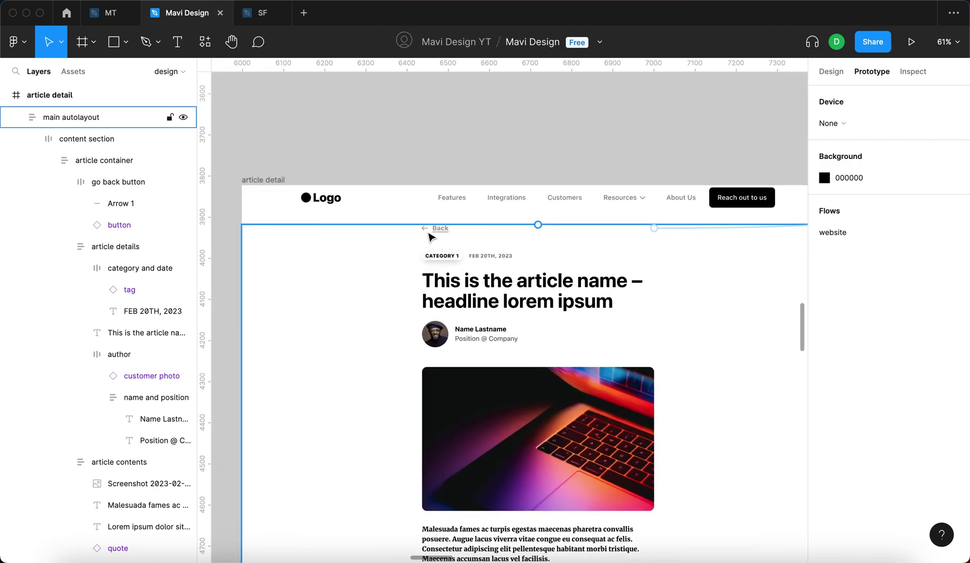
scroll(485, 152, "down", 5)
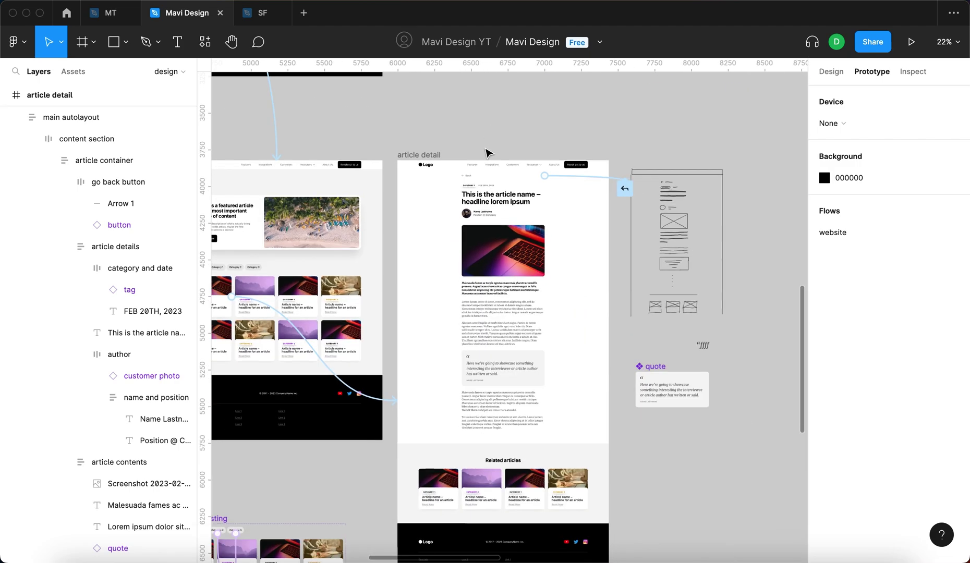
scroll(526, 119, "left", 2)
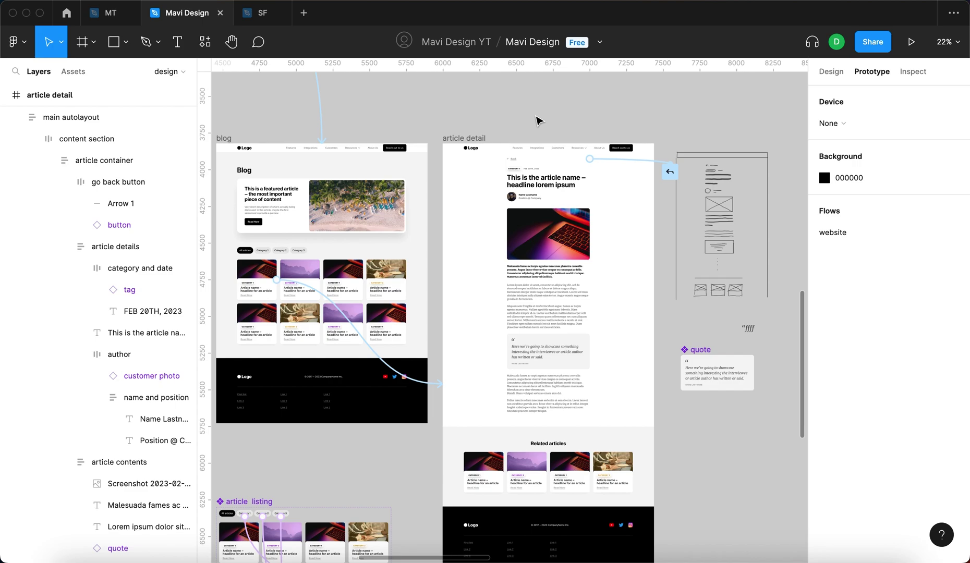
scroll(570, 241, "up", 10)
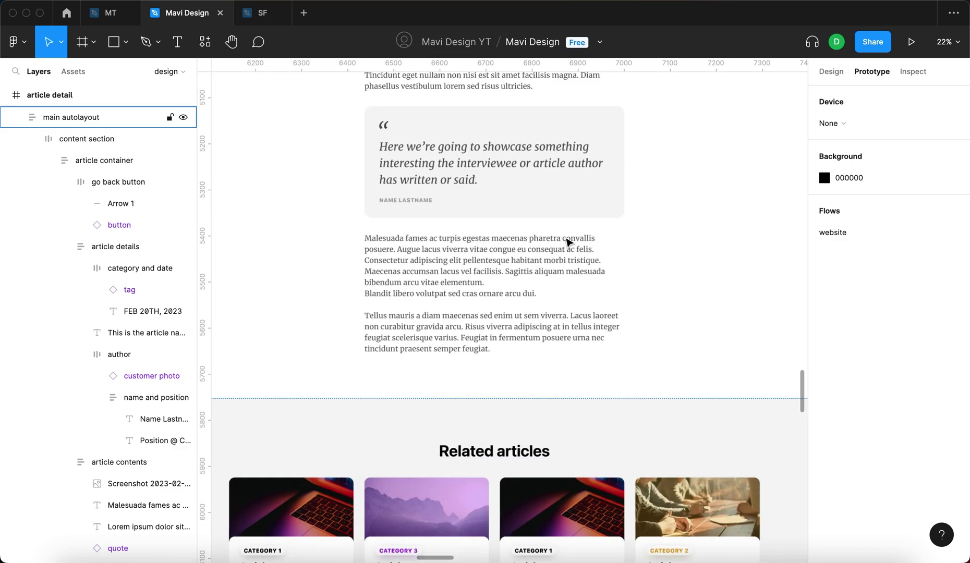
scroll(570, 241, "down", 8)
left_click(605, 376)
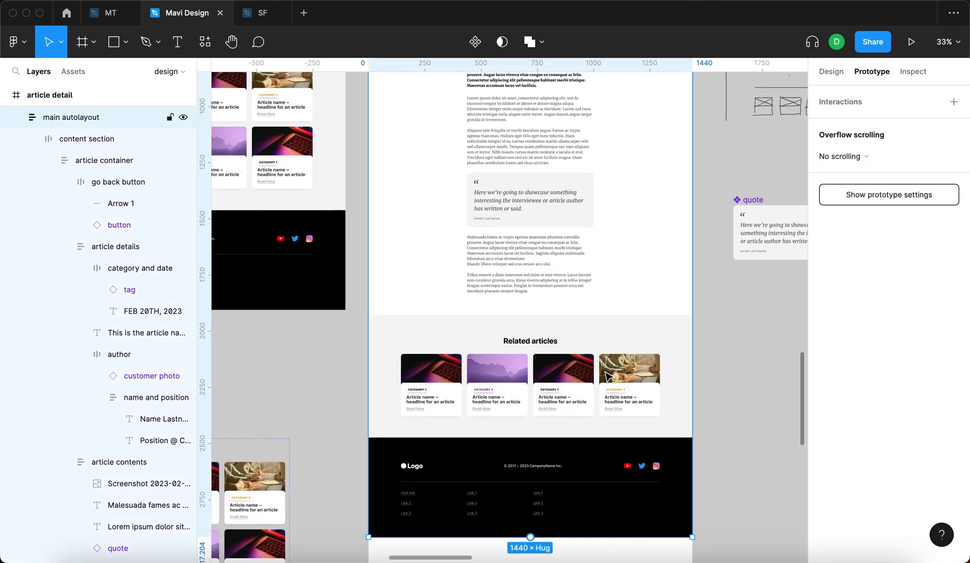
scroll(621, 313, "up", 2)
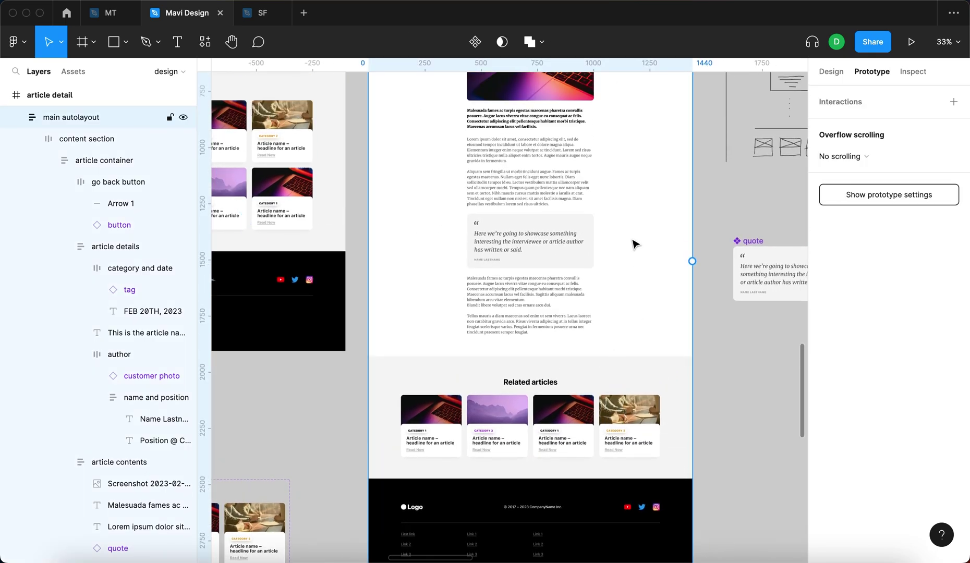
left_click(712, 342)
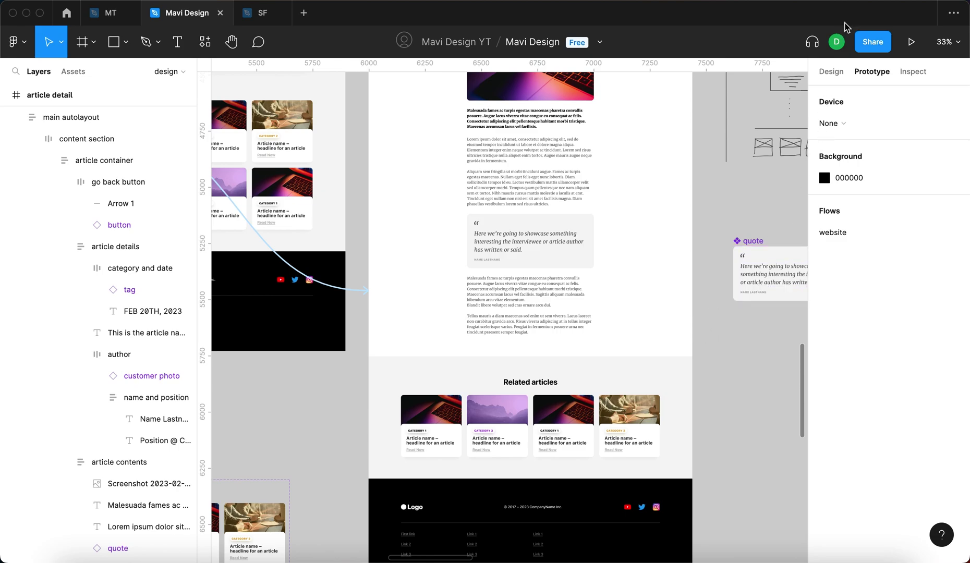
- Switch from prototyping back to design properties and view the blog and article detail pages together
left_click(834, 72)
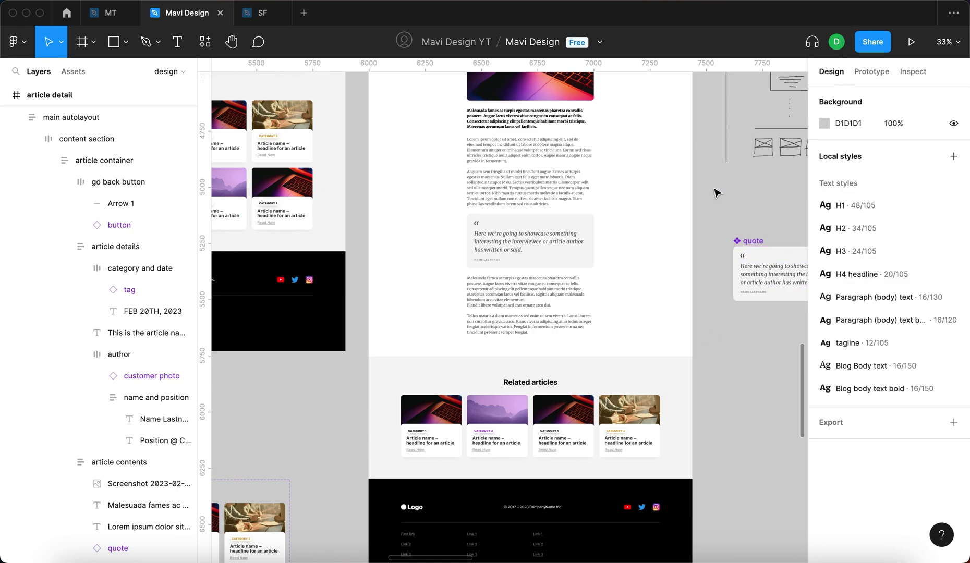
scroll(716, 193, "up", 3)
scroll(730, 261, "down", 5)
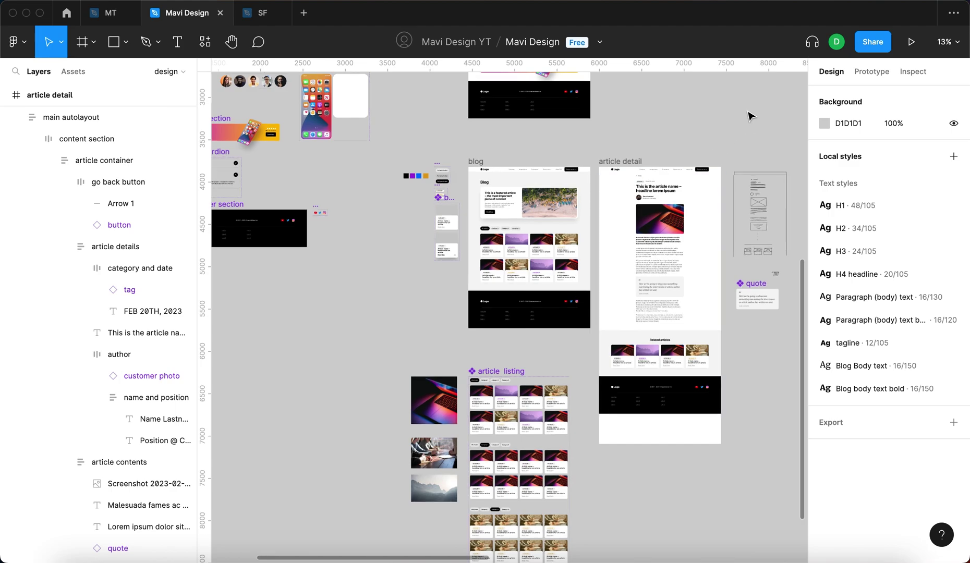
- Shorten the article detail frame from below so it ends at the bottom edge of its footer
scroll(722, 124, "down", 5)
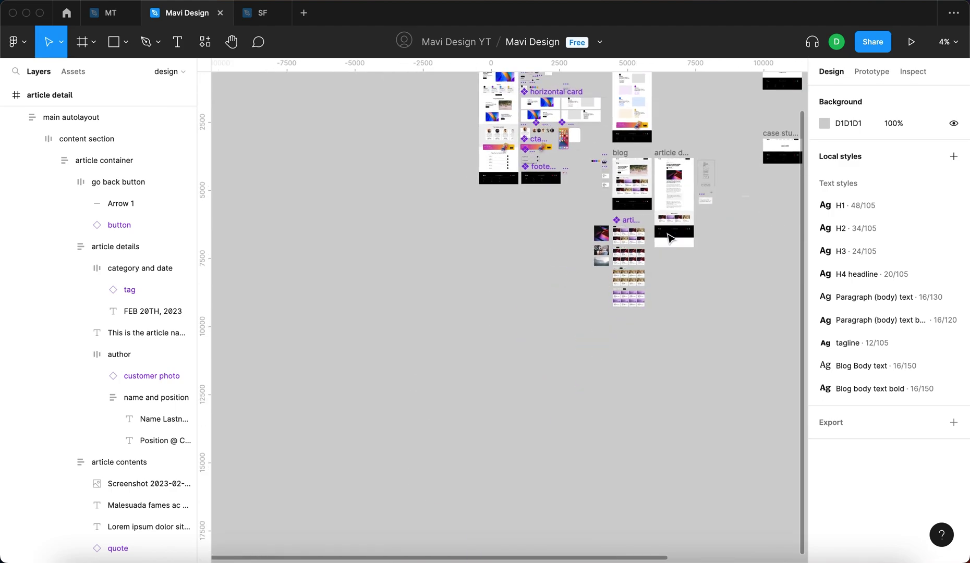
scroll(693, 138, "up", 5)
left_click(638, 223)
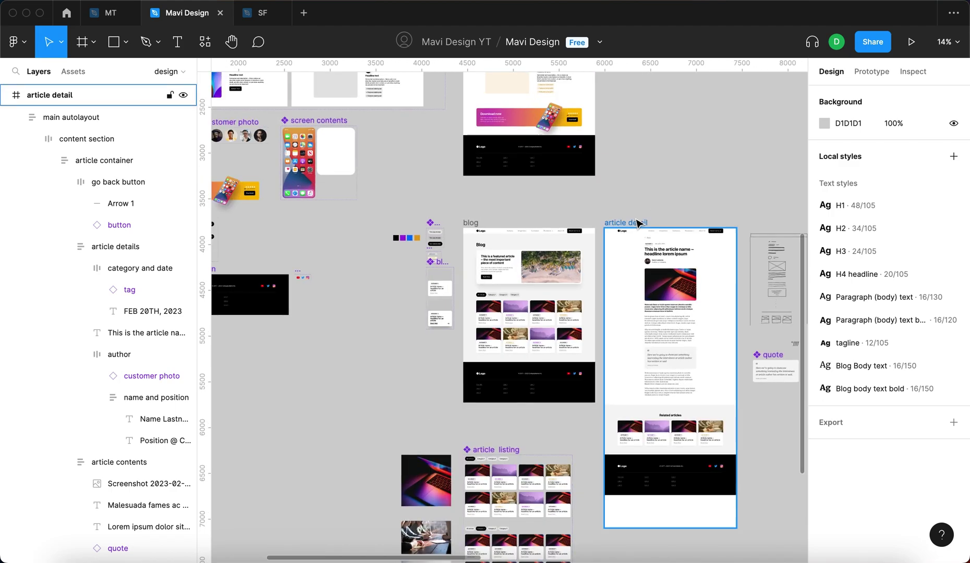
left_click_drag(722, 527, 729, 495)
left_click(719, 519)
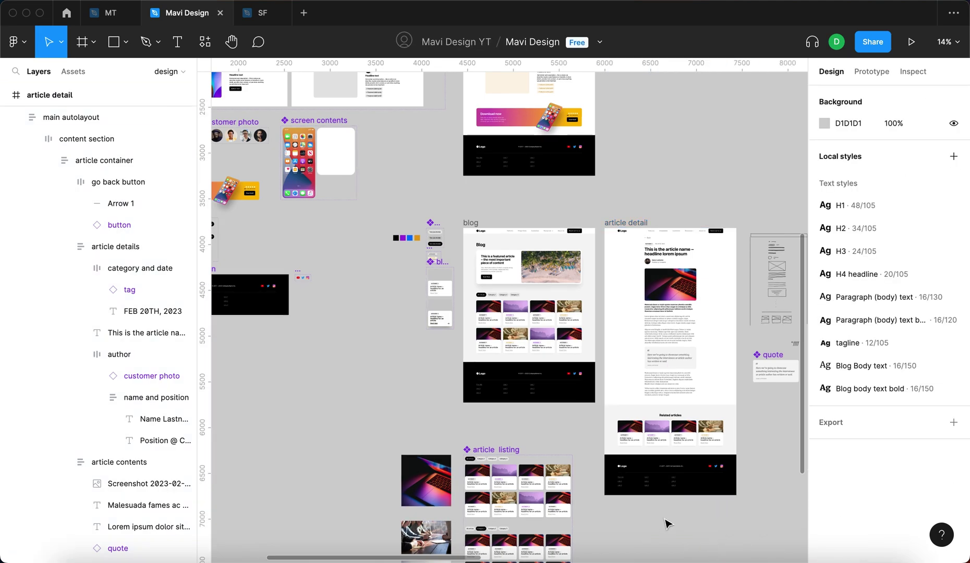
- Run the prototype and examine the homepage from the hero down to the customer testimonials carousel
scroll(668, 524, "down", 5)
scroll(664, 438, "down", 1)
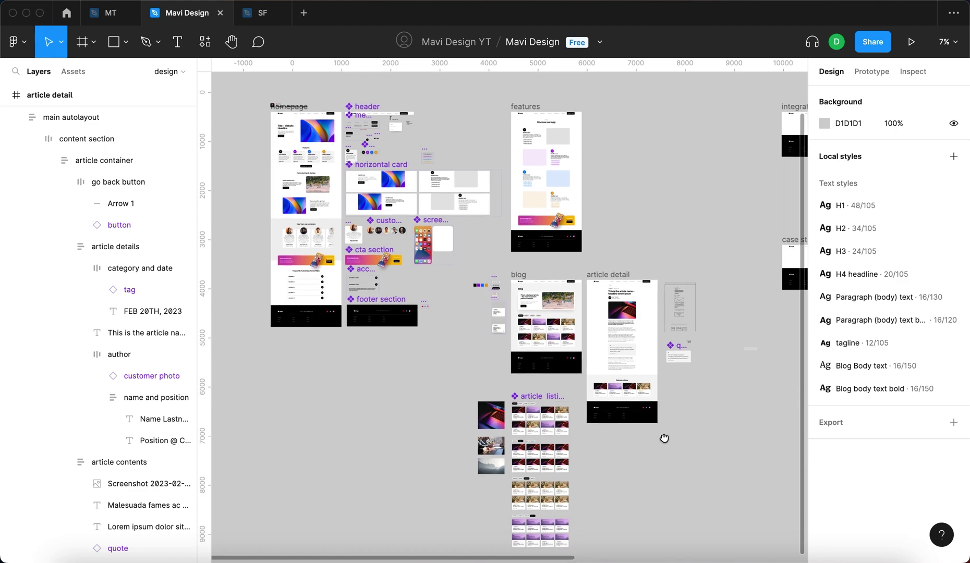
scroll(664, 439, "down", 2)
scroll(664, 438, "right", 2)
left_click(913, 42)
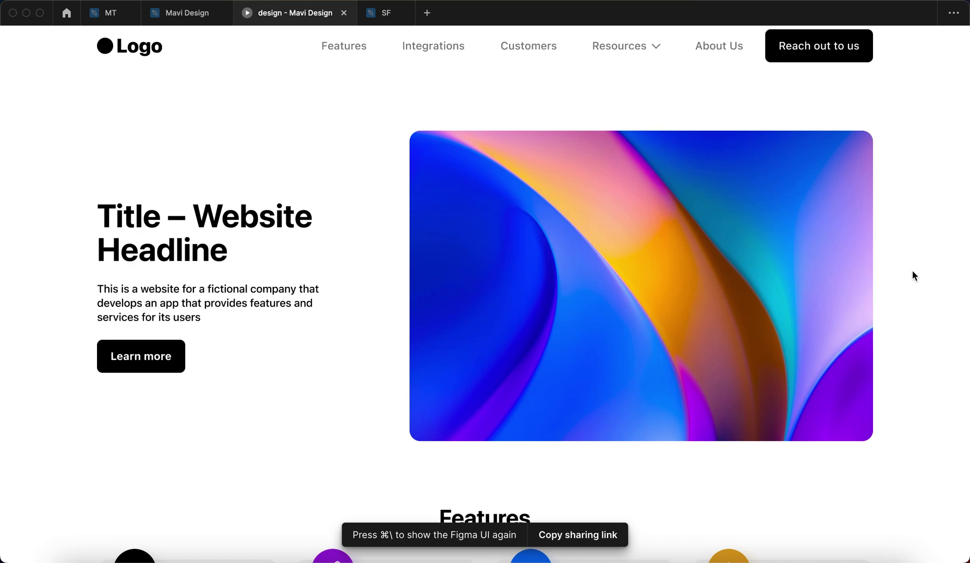
scroll(913, 272, "down", 20)
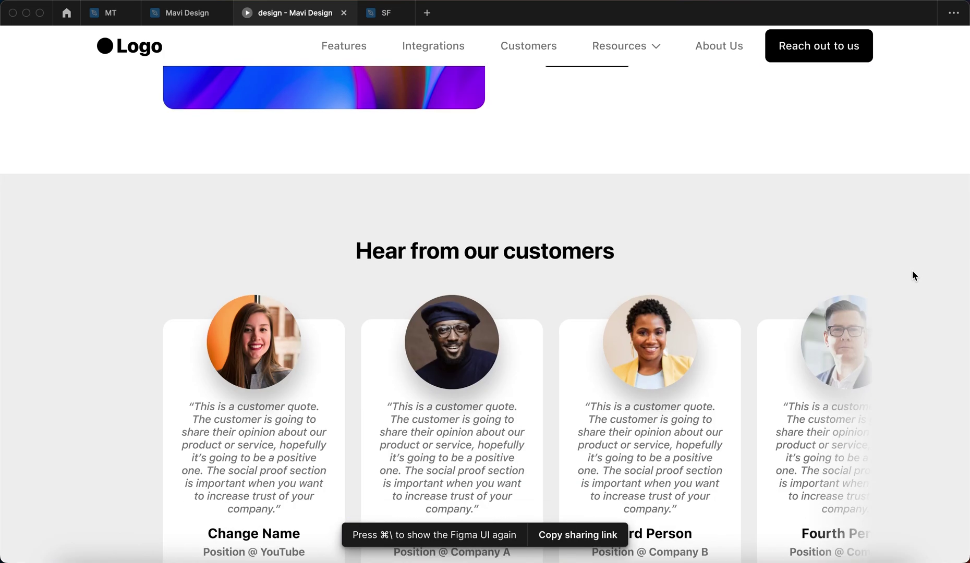
scroll(913, 271, "down", 5)
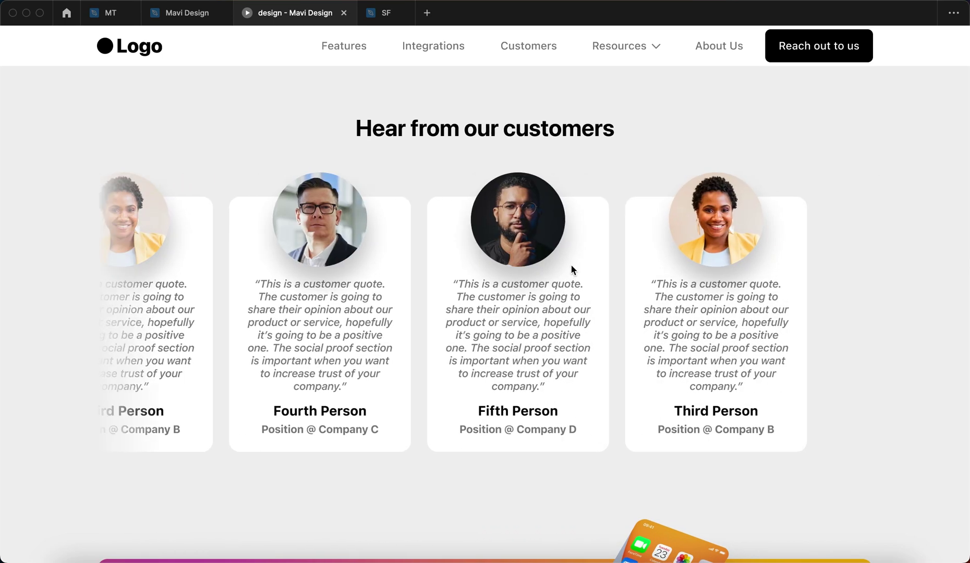
- Test the homepage's FAQ accordion on its first two questions and view the footer
scroll(571, 266, "down", 15)
left_click(533, 217)
left_click(500, 296)
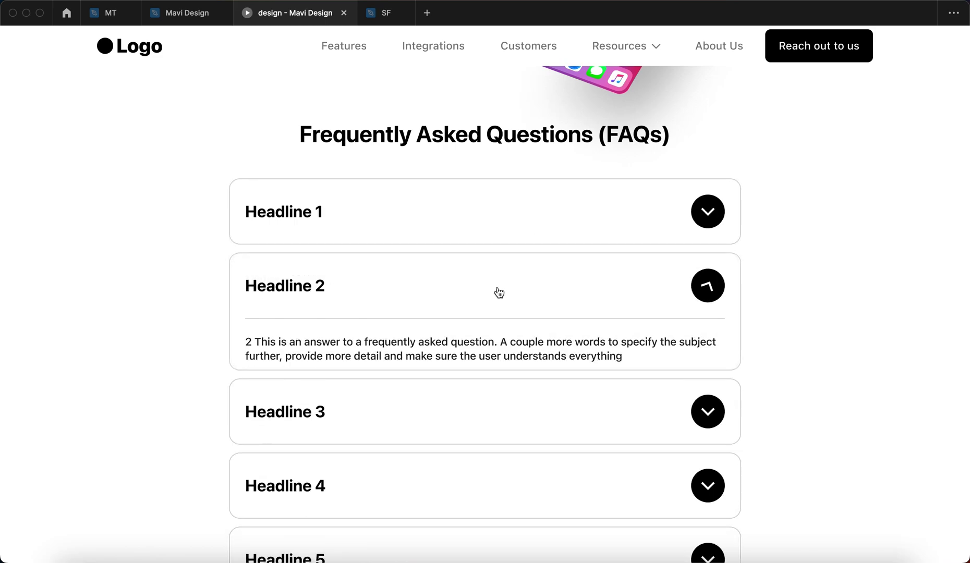
scroll(496, 290, "down", 10)
left_click(616, 344)
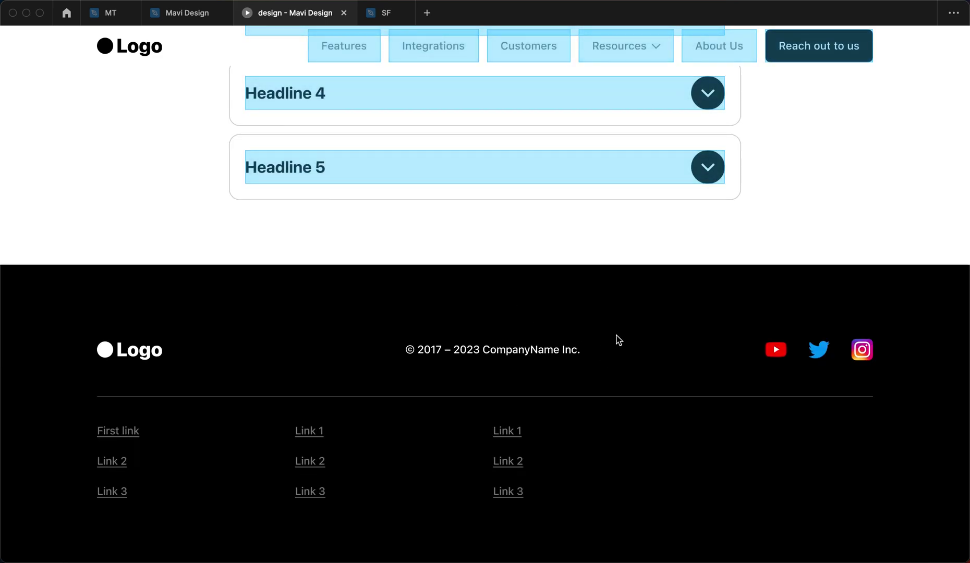
- Return to the start of the homepage and open the Blog page from the Resources navigation entry
scroll(615, 228, "up", 20)
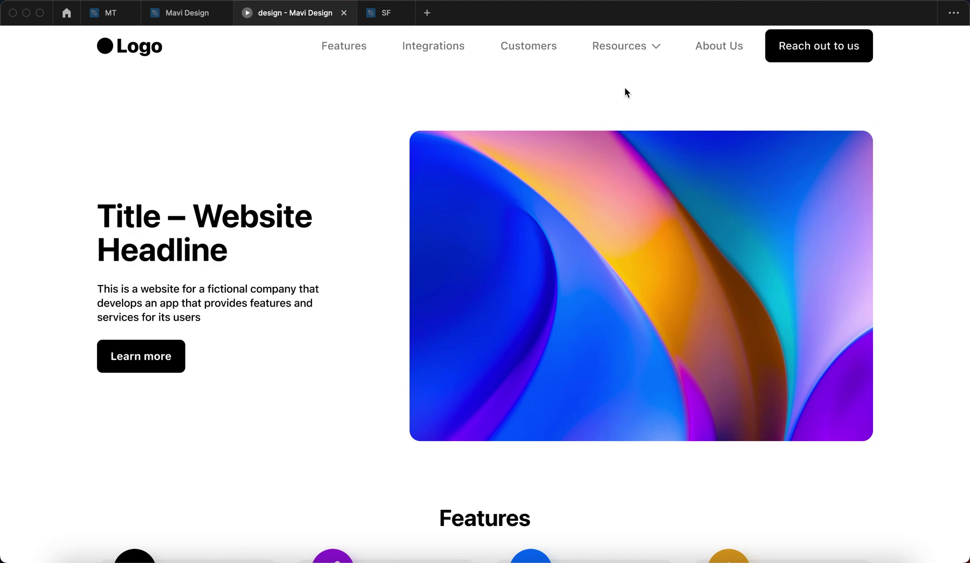
left_click(630, 46)
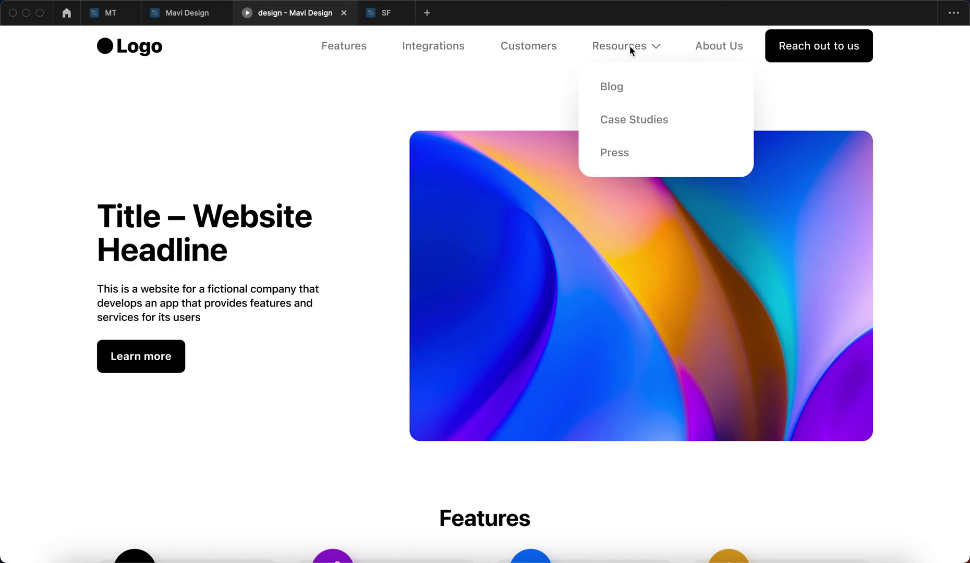
left_click(650, 98)
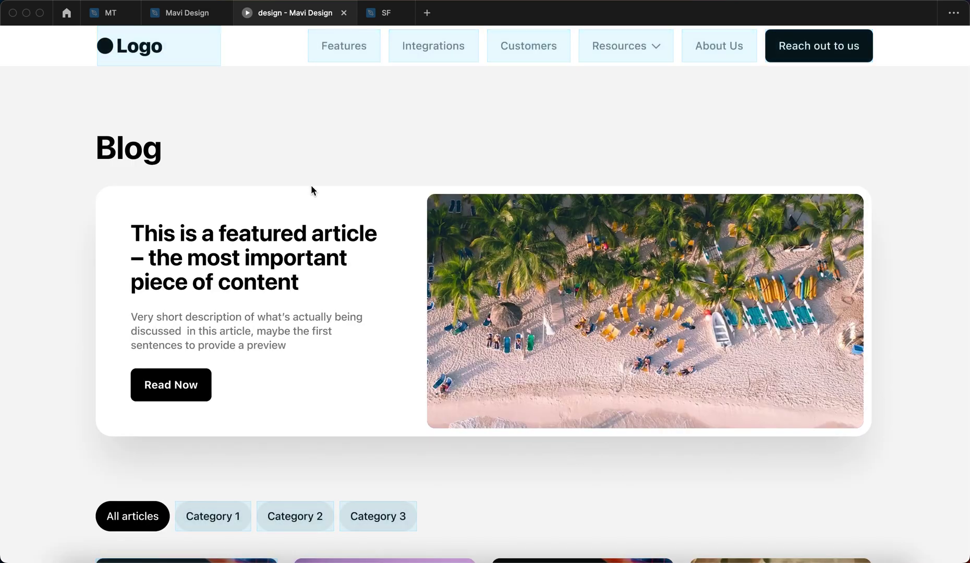
- Test the blog's category filters with Category 1, Category 2 and Category 3, ending on All articles
scroll(312, 188, "down", 5)
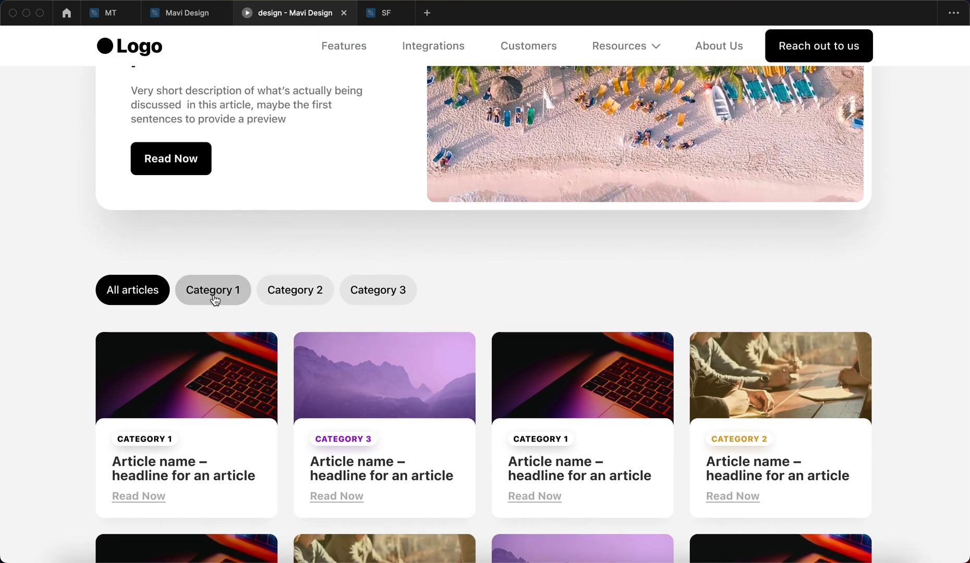
left_click(215, 300)
left_click(277, 297)
left_click(365, 298)
left_click(302, 298)
left_click(206, 291)
left_click(149, 290)
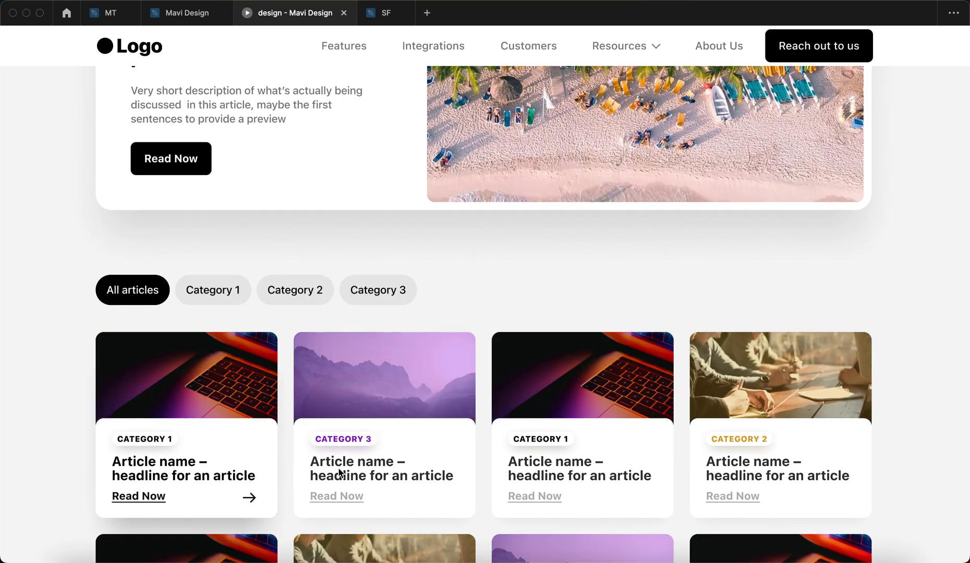
- Open the first Category 1 article and examine its header, body text, quote and related articles section
scroll(338, 468, "down", 2)
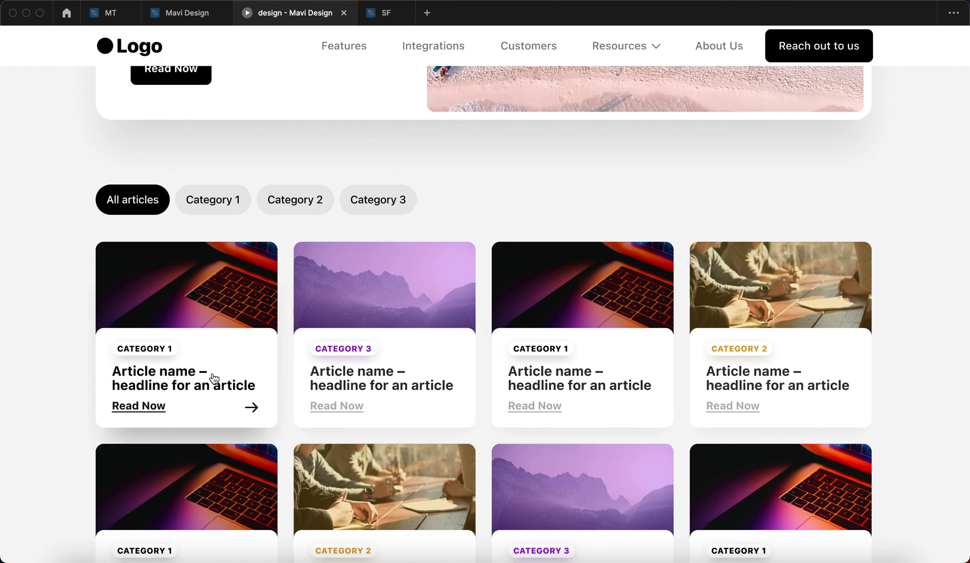
left_click(195, 385)
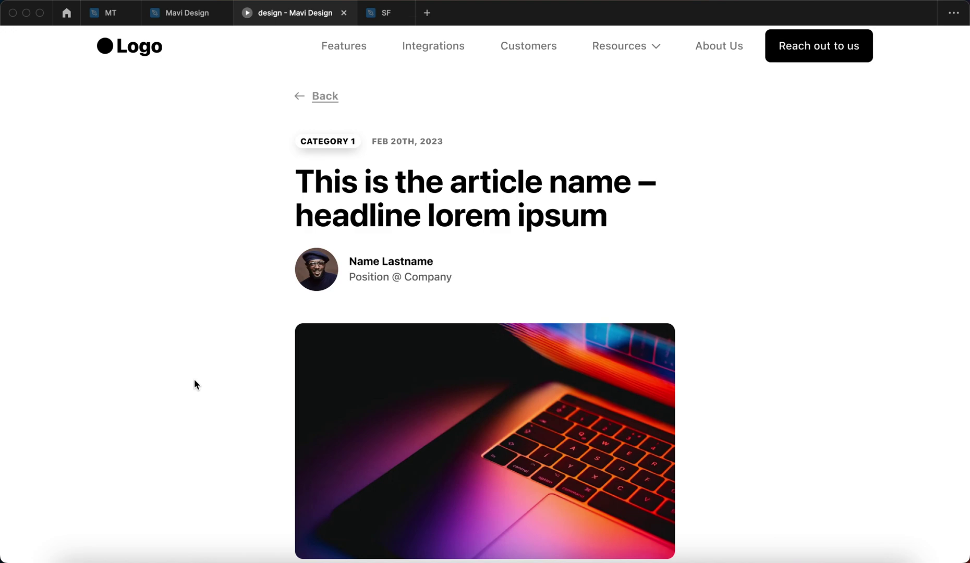
scroll(768, 325, "down", 3)
scroll(768, 325, "up", 3)
scroll(768, 325, "down", 5)
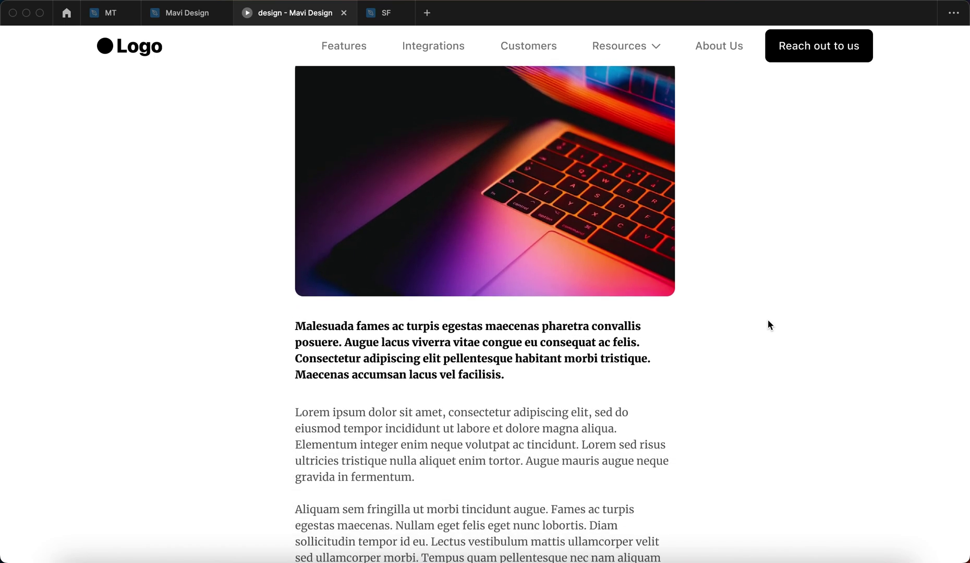
scroll(768, 325, "down", 6)
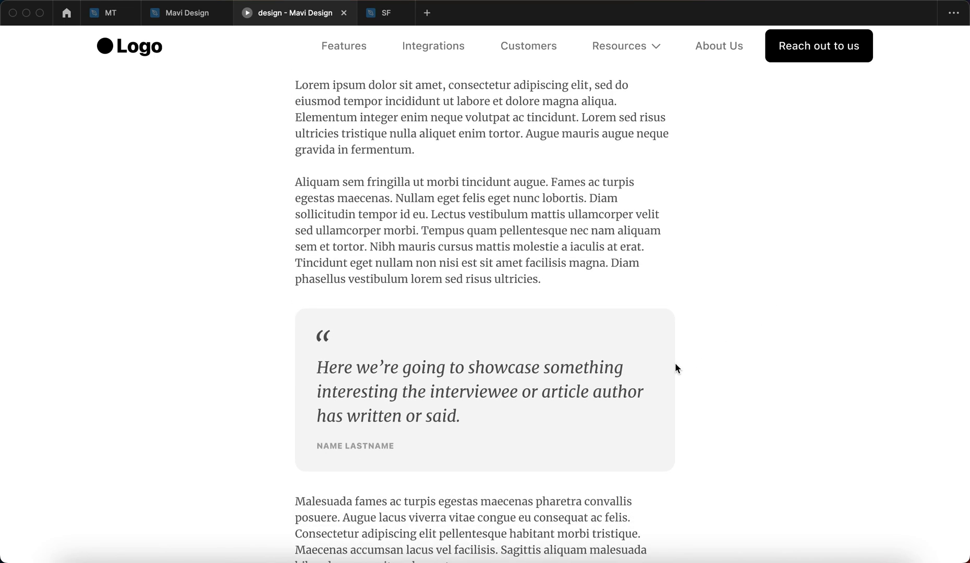
scroll(699, 399, "down", 2)
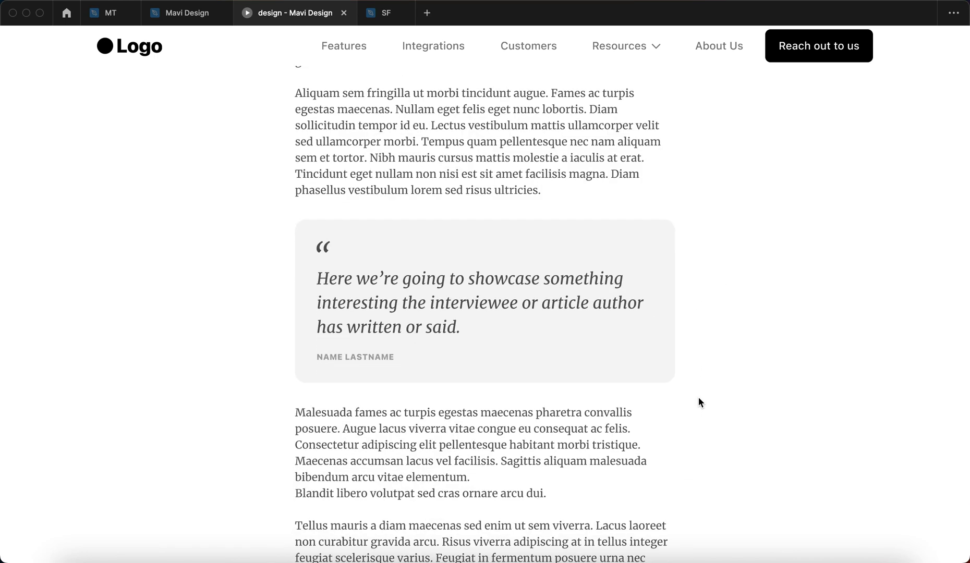
scroll(699, 402, "down", 6)
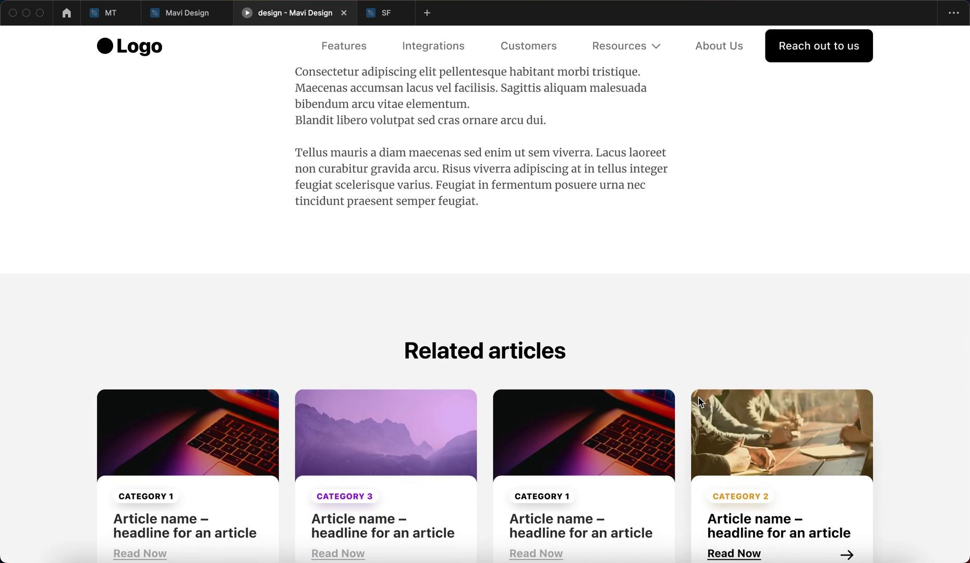
scroll(587, 289, "down", 2)
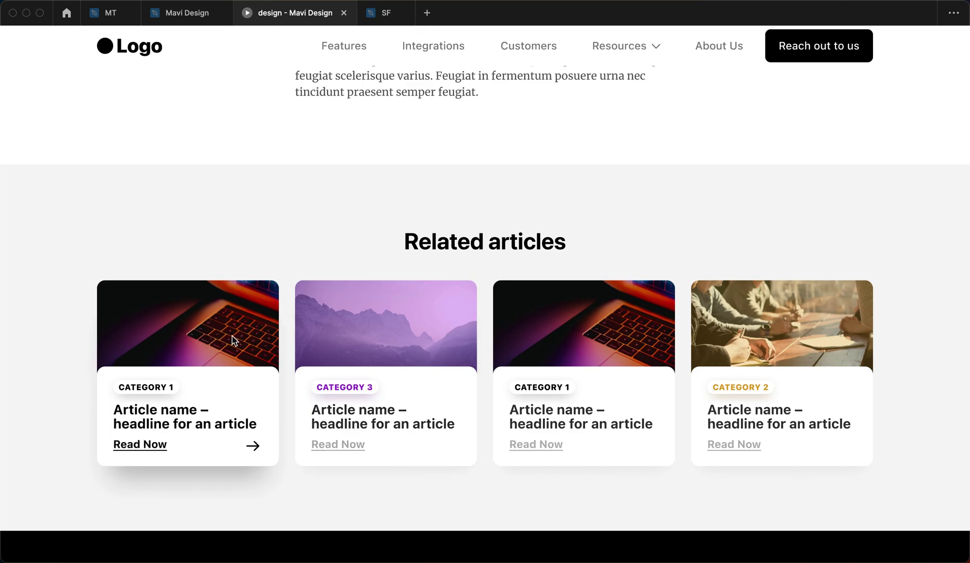
- Open the first related article, look through it, and use its Back link to return to the blog
left_click(250, 334)
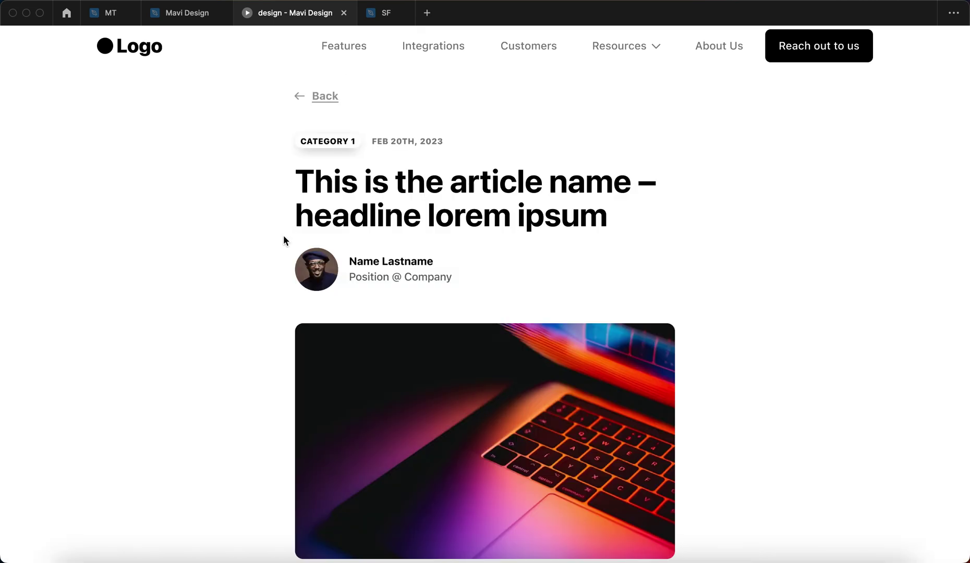
scroll(197, 238, "down", 10)
scroll(197, 241, "up", 15)
scroll(209, 224, "down", 5)
scroll(228, 212, "up", 5)
left_click(326, 98)
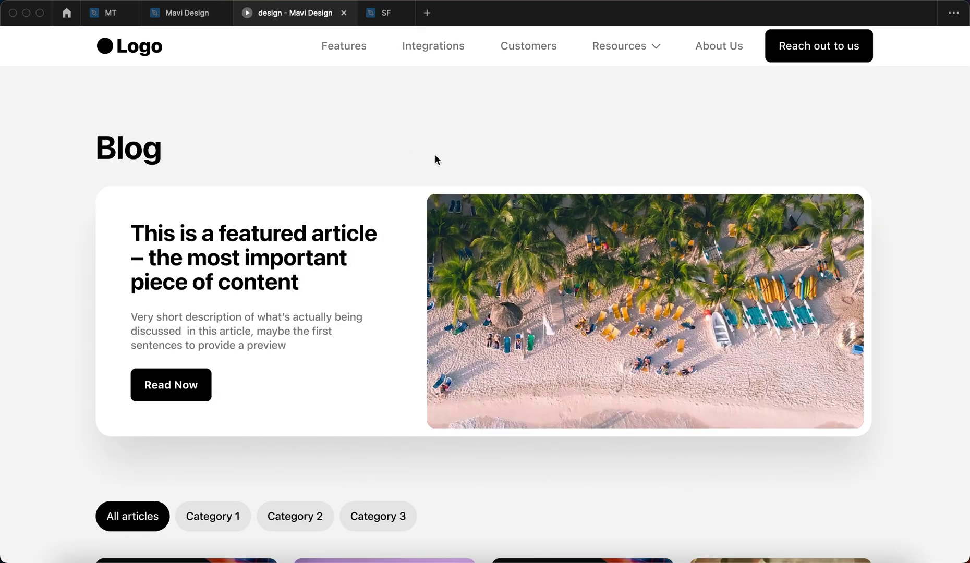
- Reopen the first Category 1 article from the blog listing and examine the page down to the quote
left_click(104, 52)
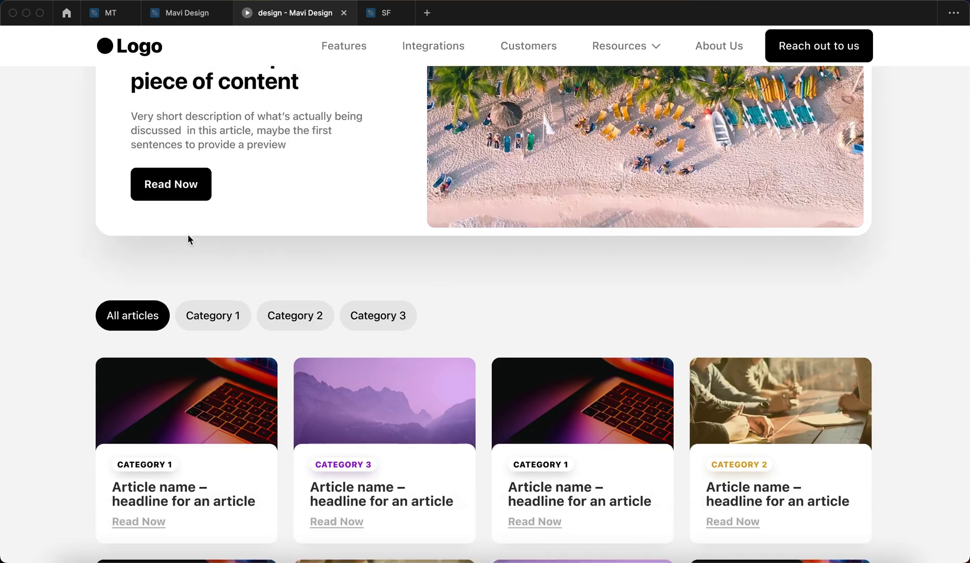
scroll(198, 261, "down", 4)
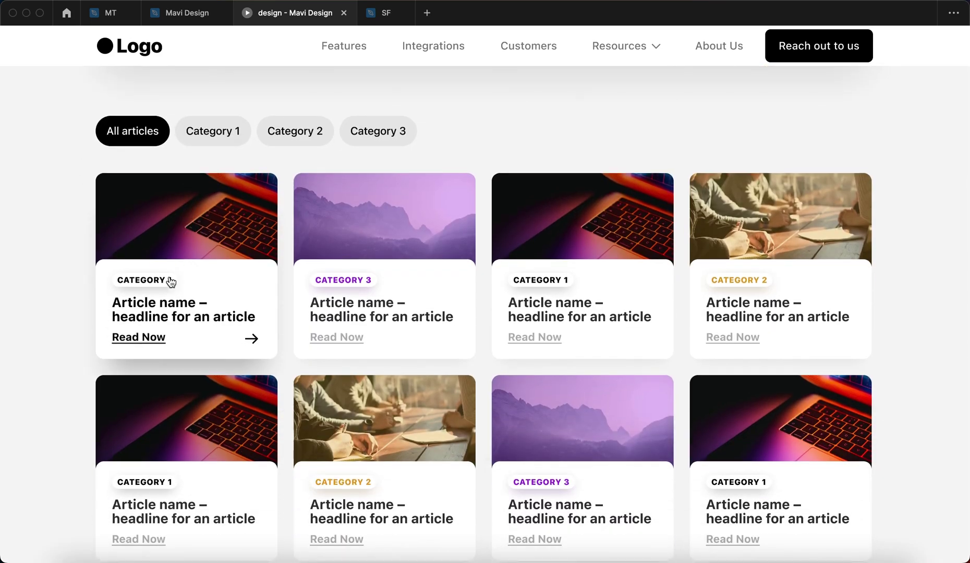
left_click(209, 287)
scroll(605, 301, "down", 3)
scroll(626, 292, "up", 3)
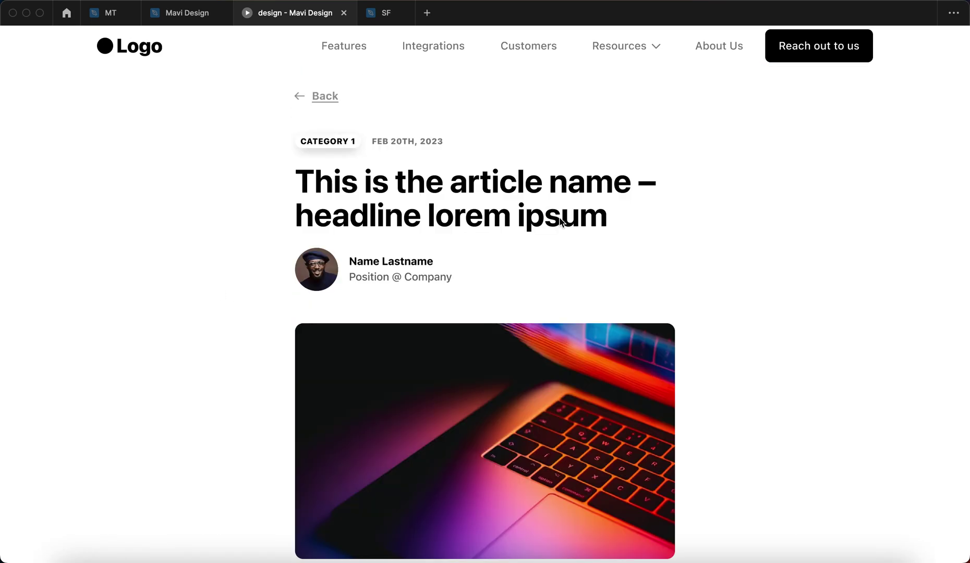
scroll(649, 277, "down", 12)
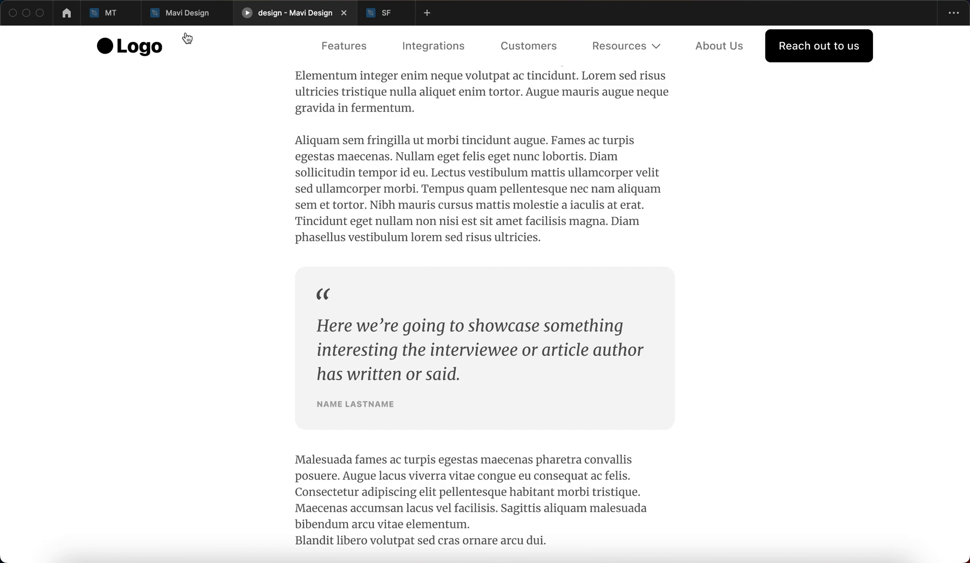
- Switch from the prototype preview back to the Mavi Design file and view all the page frames together
left_click(184, 13)
scroll(656, 275, "right", 6)
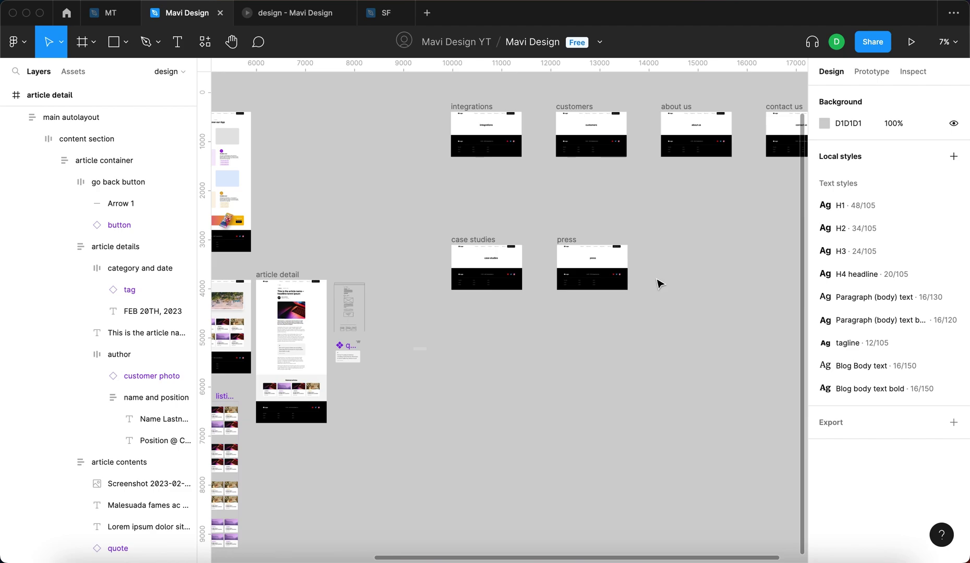
scroll(659, 284, "down", 5)
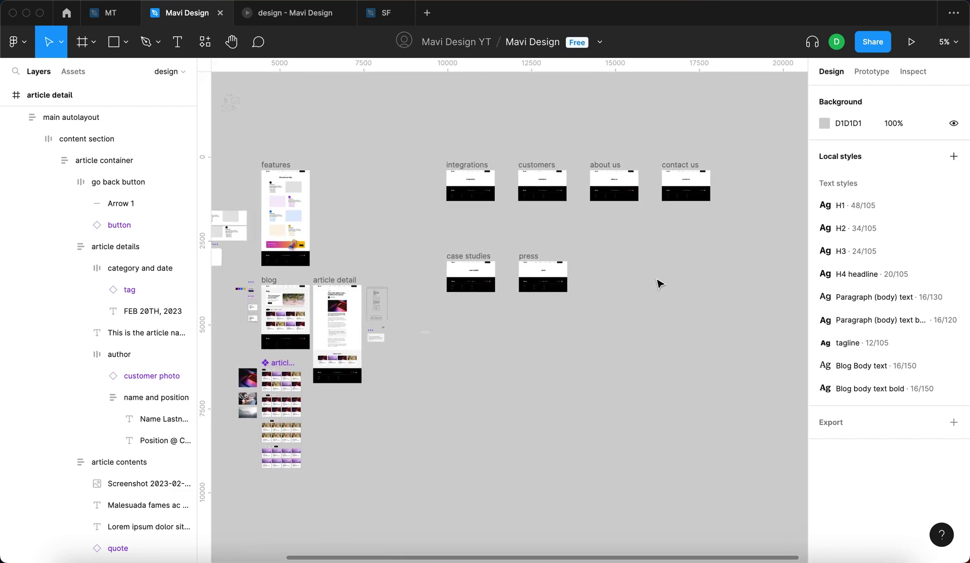
left_click(658, 283)
scroll(658, 284, "right", 2)
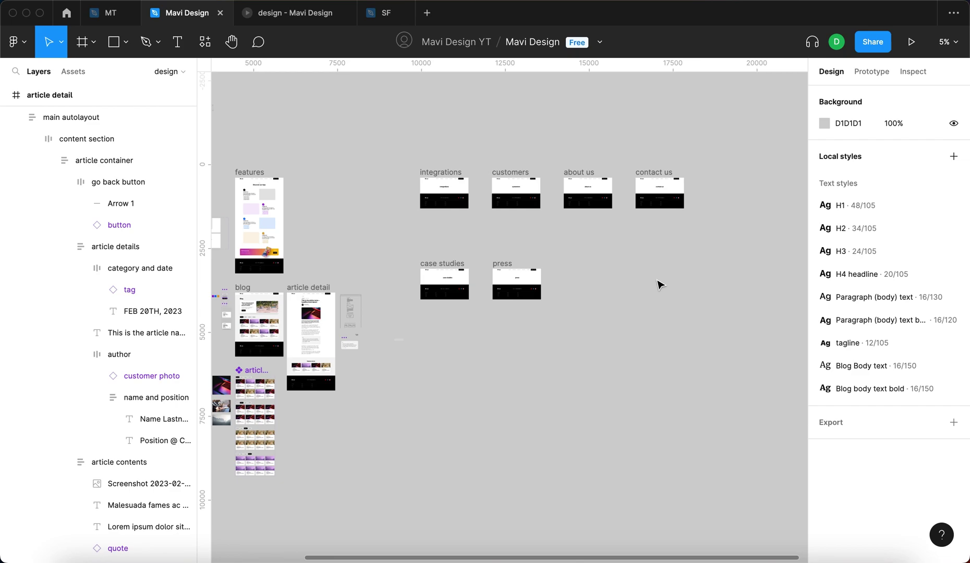
scroll(658, 284, "left", 5)
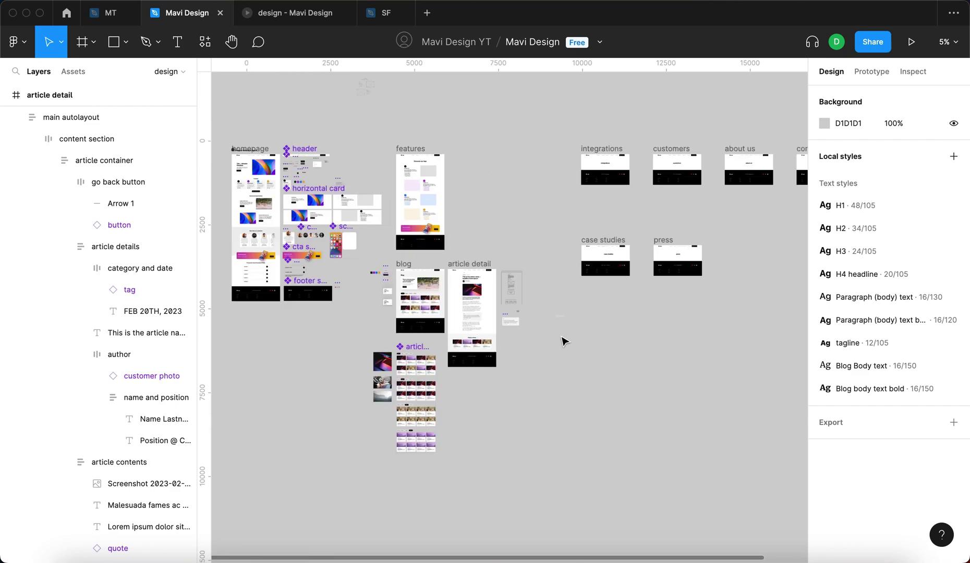